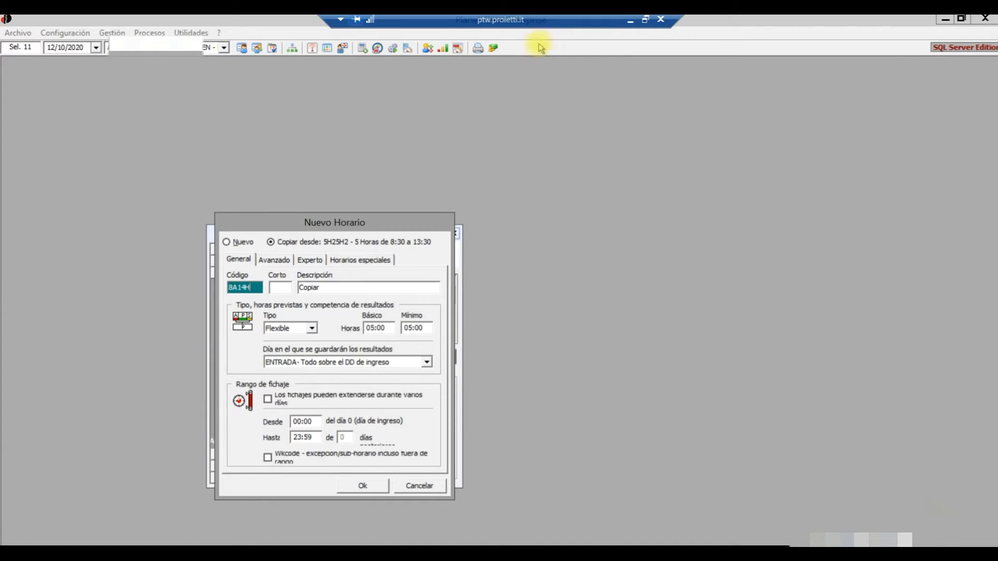
Step: Set the description of new schedule 8A14H to "De 8:00 a 14:00 pausa cafe"
{"action": "double_click", "coordinate": [325, 287]}
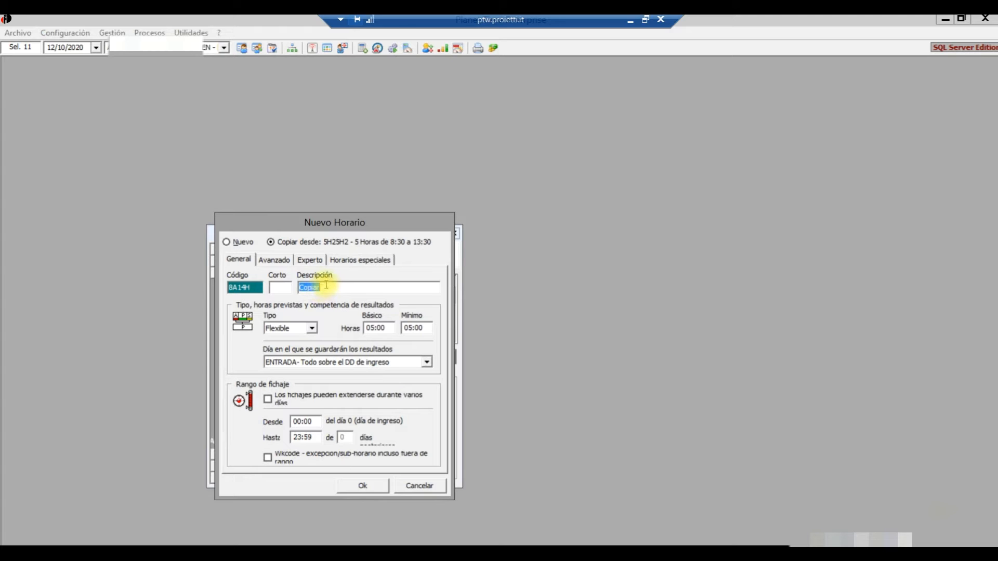
{"action": "type", "text": "d"}
{"action": "key", "text": "BackSpace"}
{"action": "type", "text": "De 8:00 a 14:00 pausa cafe"}
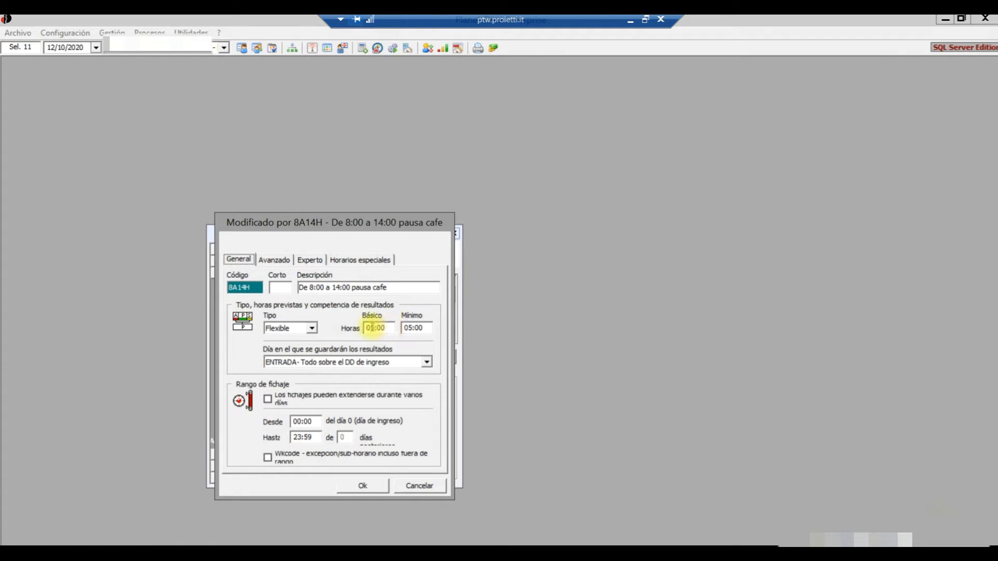
Step: Set the schedule's basic and minimum hours both to 06:00 and save the schedule
{"action": "left_click", "coordinate": [374, 327]}
{"action": "type", "text": "6"}
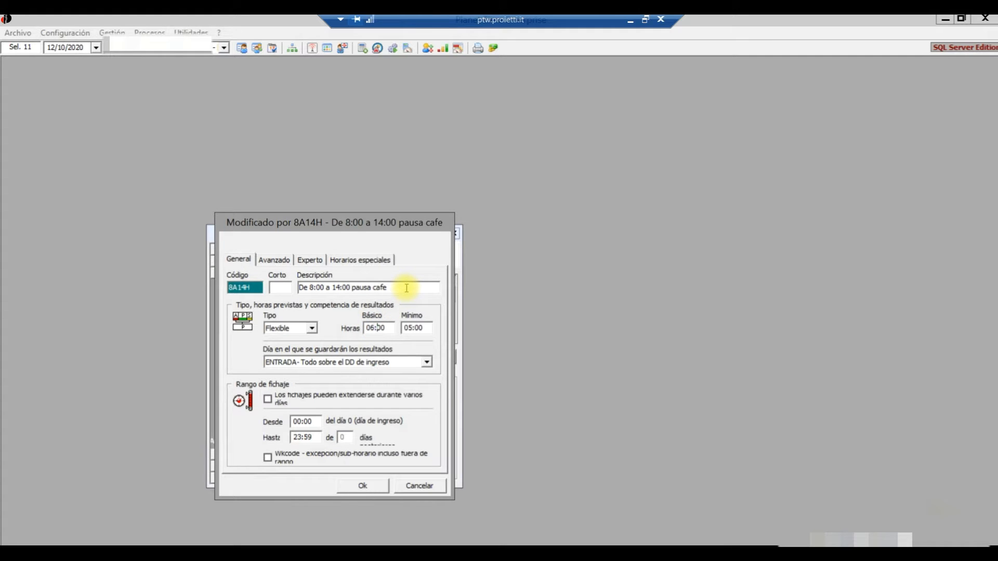
{"action": "double_click", "coordinate": [412, 328]}
{"action": "left_click", "coordinate": [410, 327]}
{"action": "left_click", "coordinate": [410, 327]}
{"action": "type", "text": "6"}
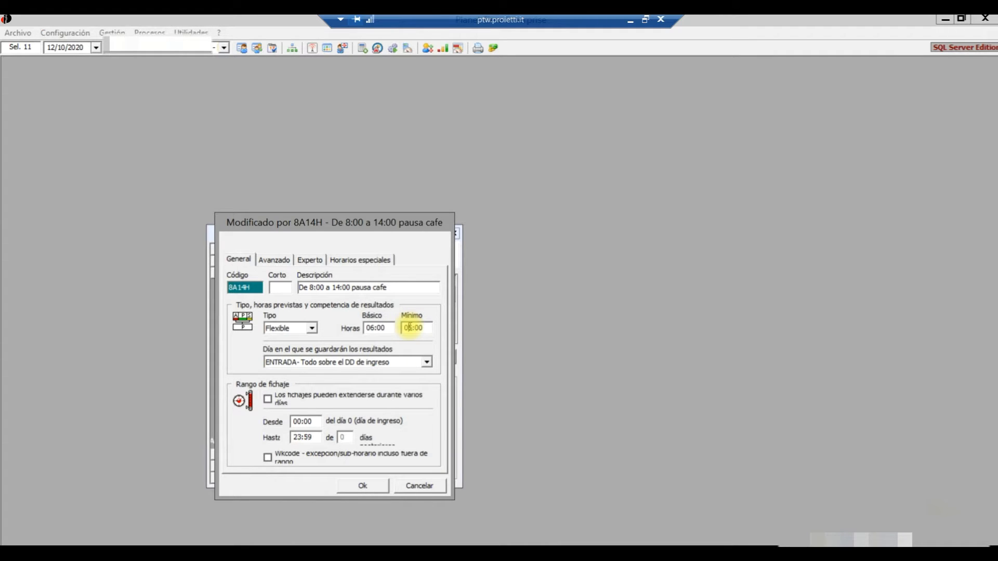
{"action": "key", "text": "BackSpace"}
{"action": "type", "text": "5"}
{"action": "key", "text": "BackSpace"}
{"action": "type", "text": "6"}
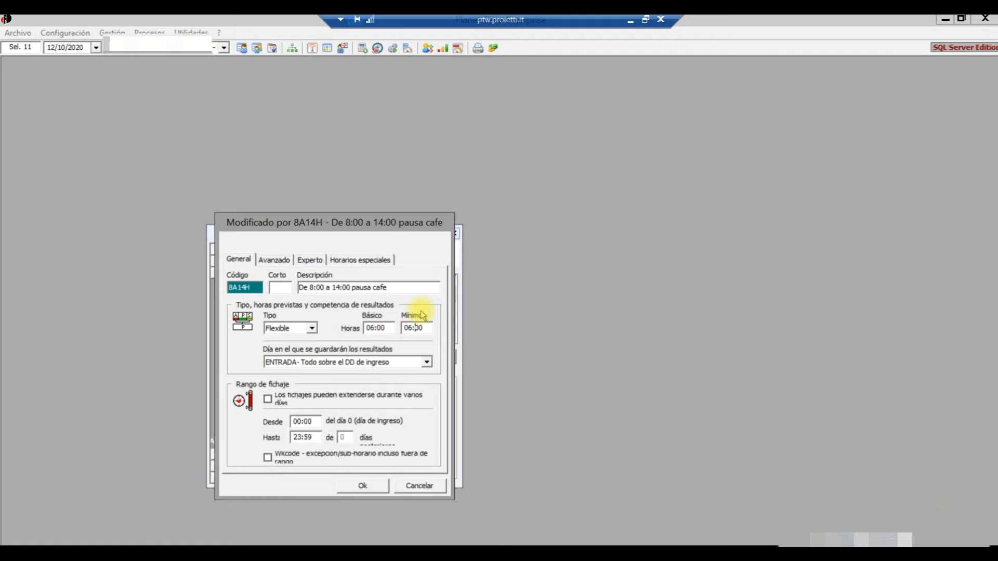
{"action": "left_click", "coordinate": [367, 488]}
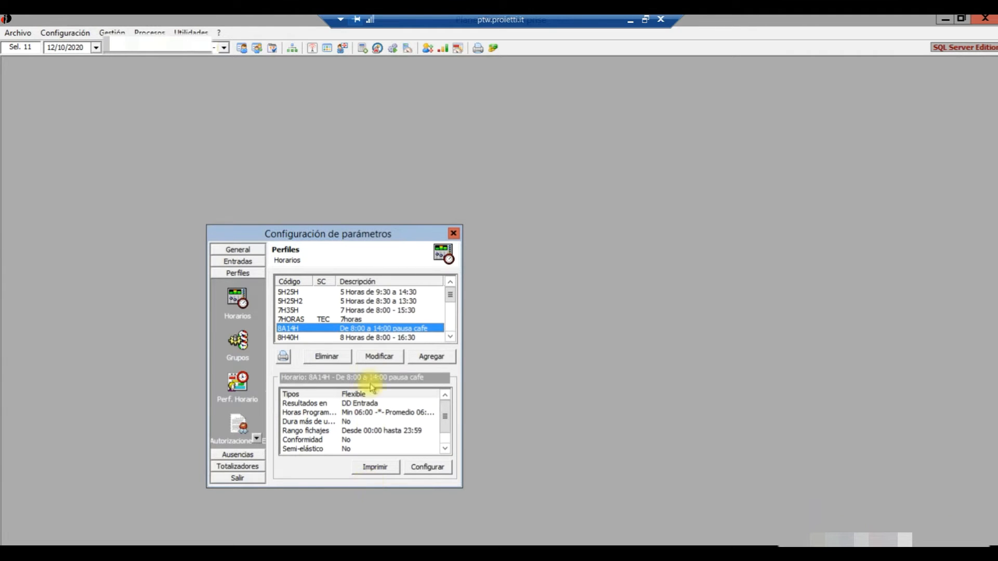
Step: In schedule 8A14H's total work hours ranges, set the start of the Tiempo extra range to 06:30
{"action": "left_click", "coordinate": [380, 357]}
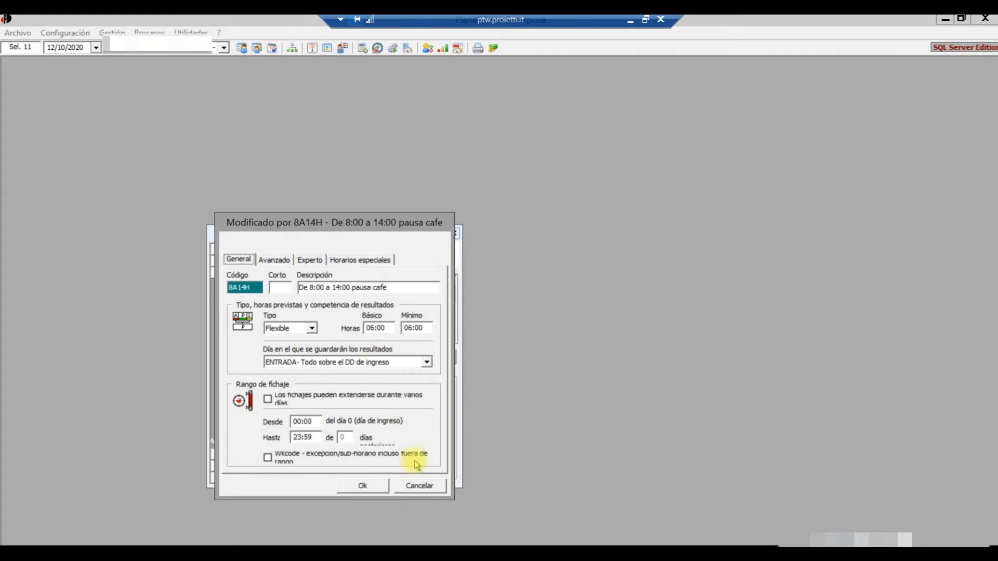
{"action": "left_click", "coordinate": [419, 486]}
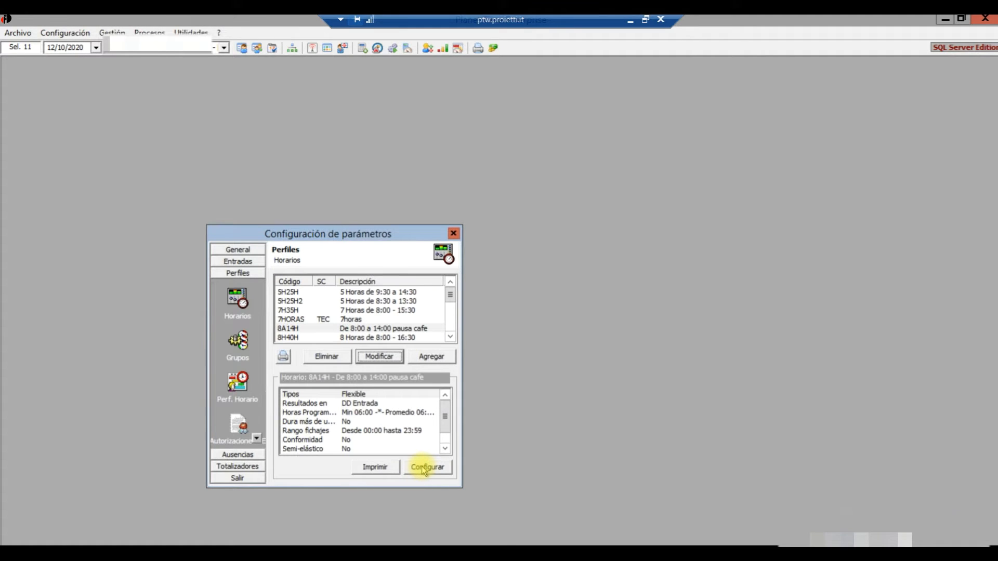
{"action": "left_click", "coordinate": [425, 468]}
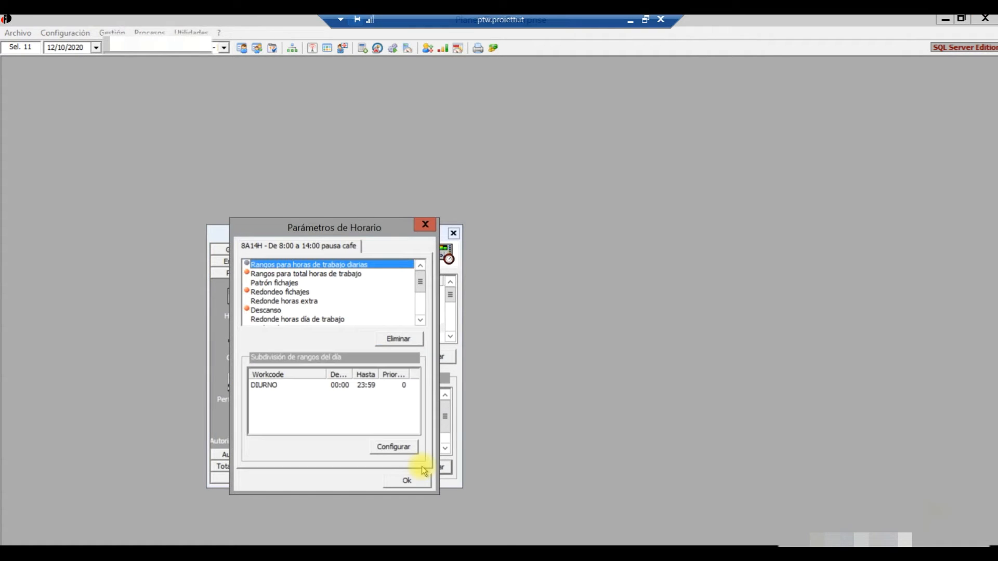
{"action": "left_click", "coordinate": [324, 274]}
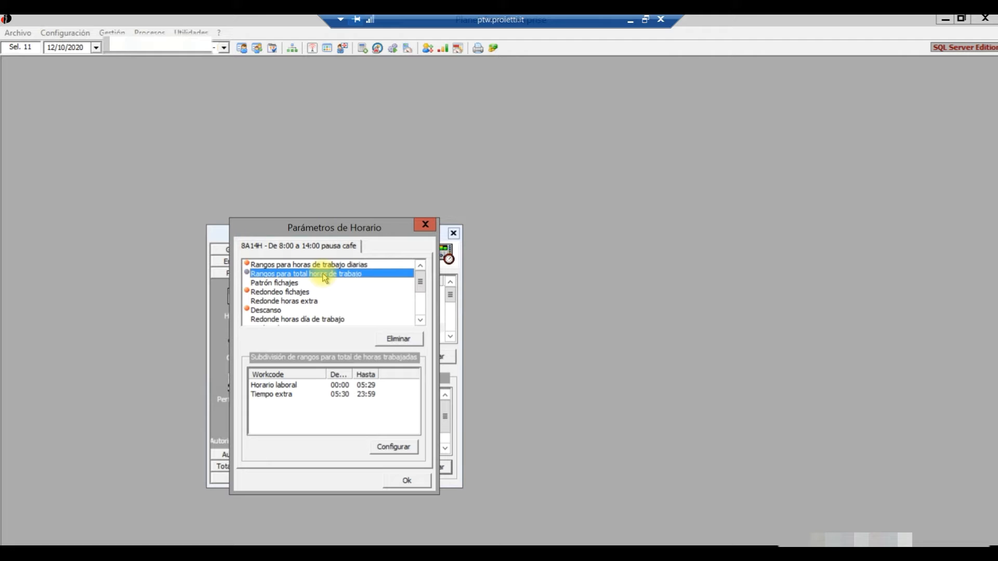
{"action": "left_click", "coordinate": [367, 385]}
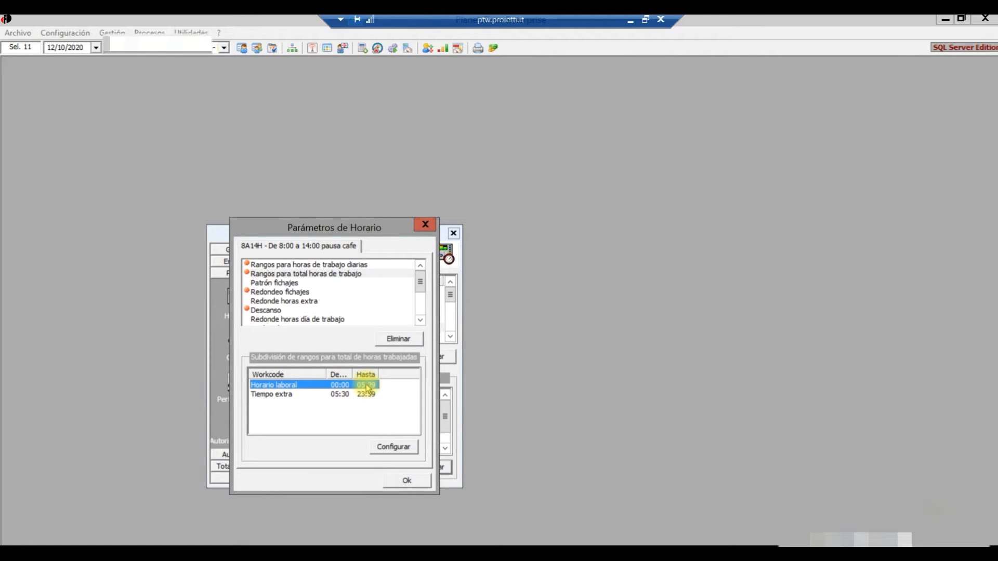
{"action": "double_click", "coordinate": [367, 385]}
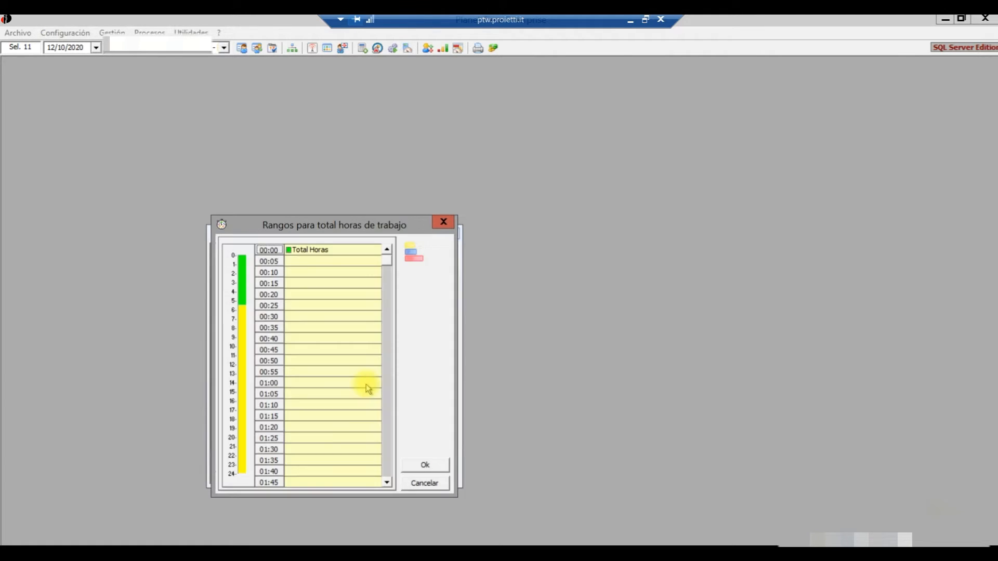
{"action": "left_click", "coordinate": [242, 303]}
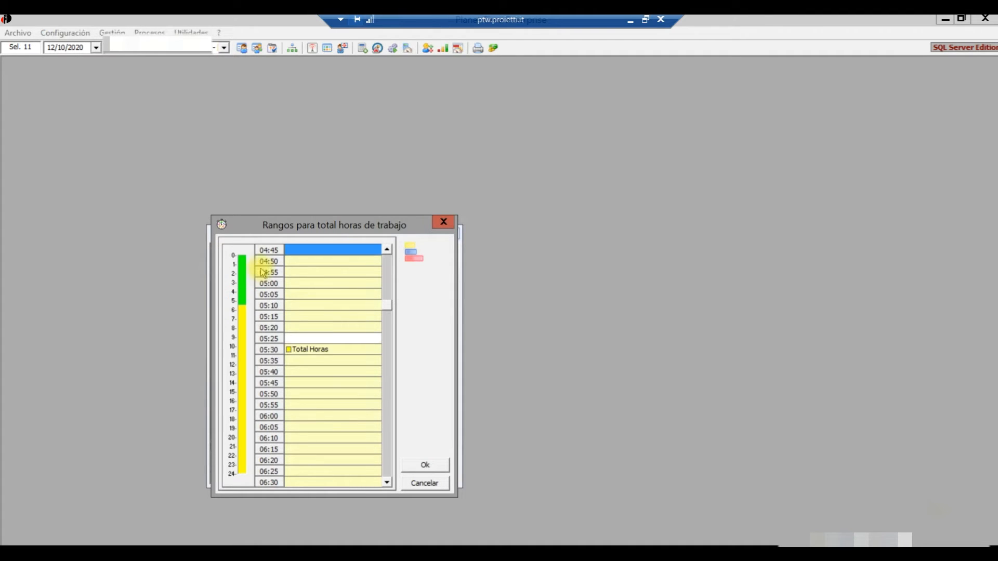
{"action": "double_click", "coordinate": [325, 351]}
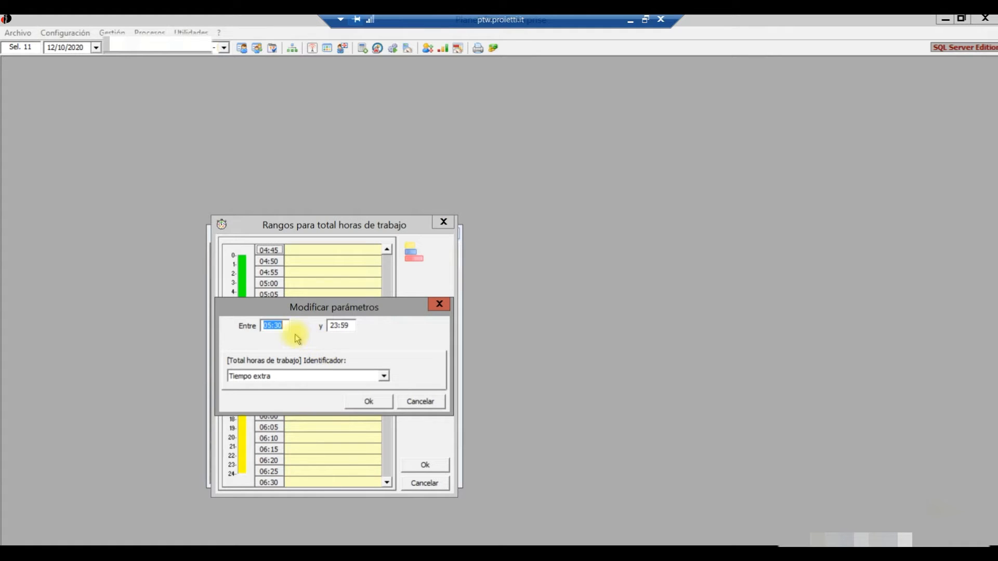
{"action": "left_click", "coordinate": [266, 325]}
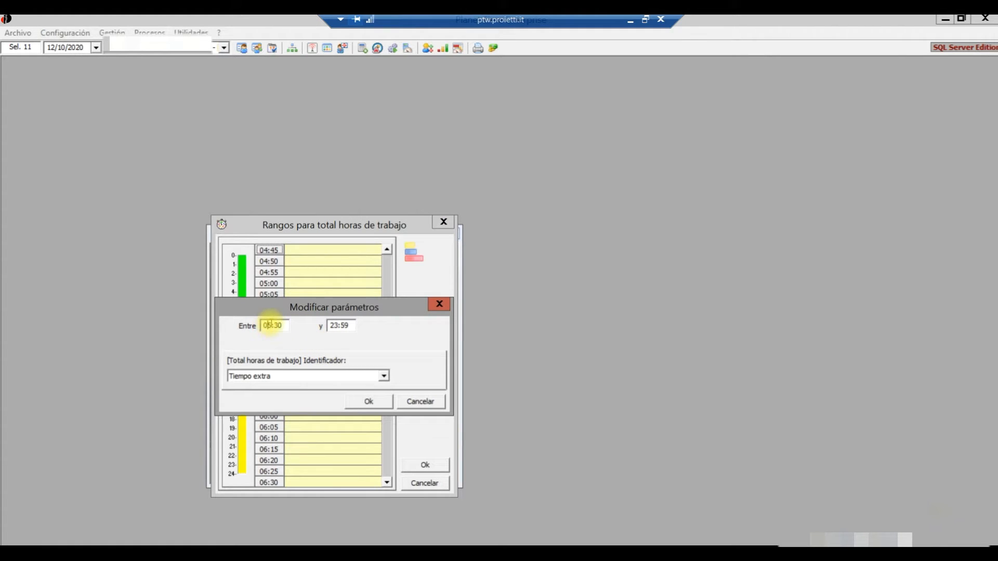
{"action": "type", "text": "08:00"}
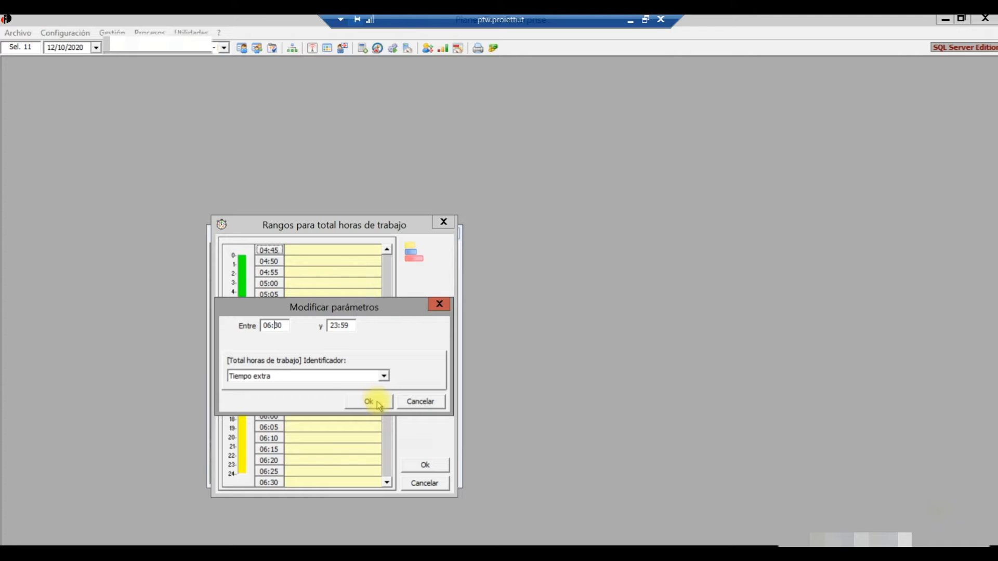
{"action": "left_click", "coordinate": [410, 403]}
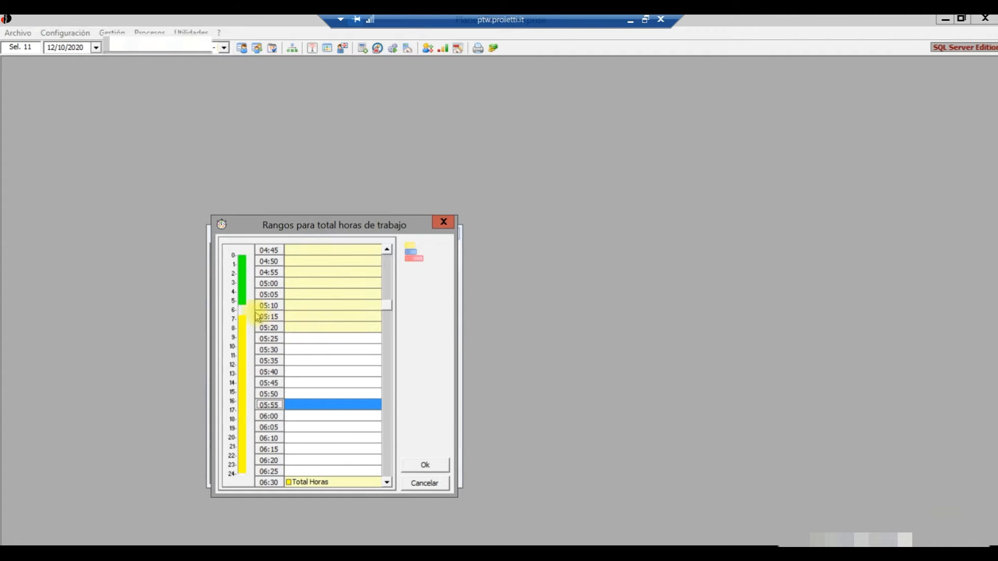
Step: Set the end of the Horario laboral range to 06:29 and save the total work hours ranges
{"action": "scroll", "coordinate": [378, 309], "scroll_direction": "down", "scroll_amount": 1}
{"action": "left_click_drag", "start_coordinate": [387, 303], "coordinate": [385, 253]}
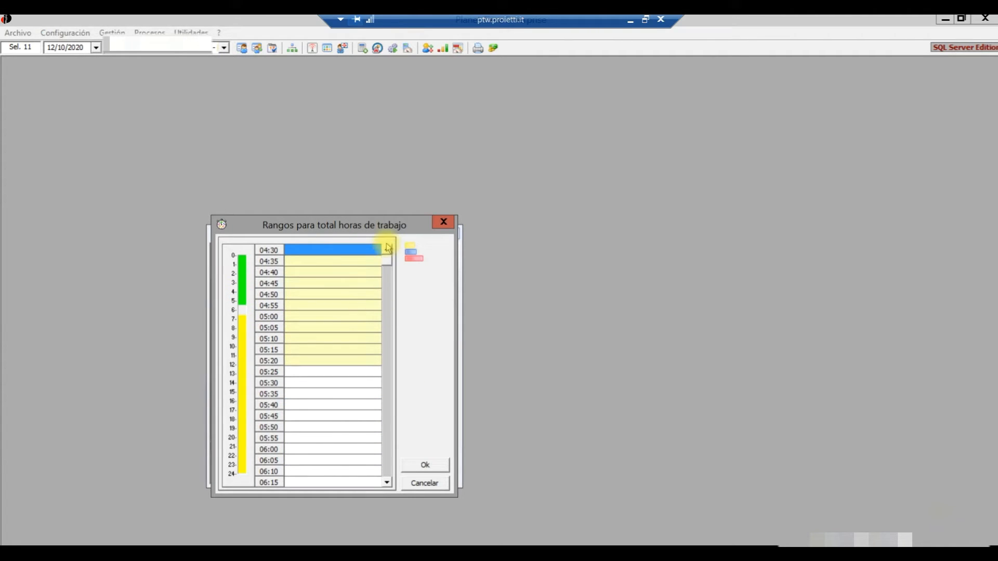
{"action": "double_click", "coordinate": [314, 252]}
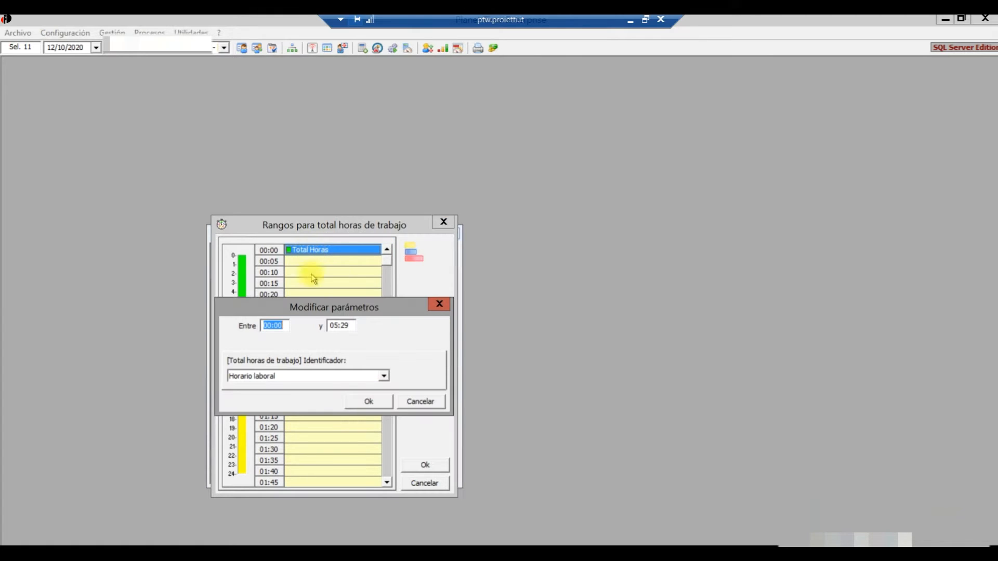
{"action": "left_click", "coordinate": [339, 326]}
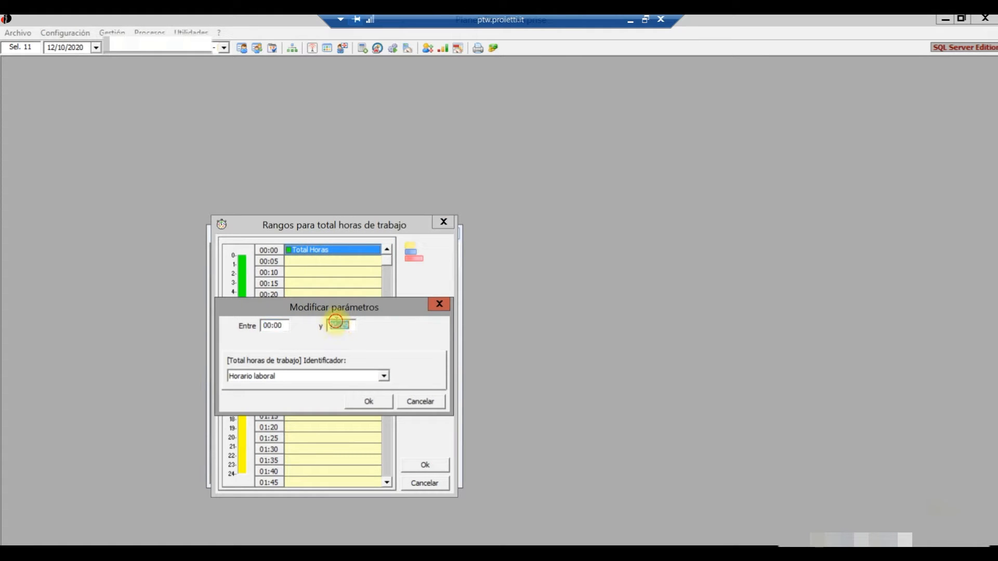
{"action": "key", "text": "BackSpace"}
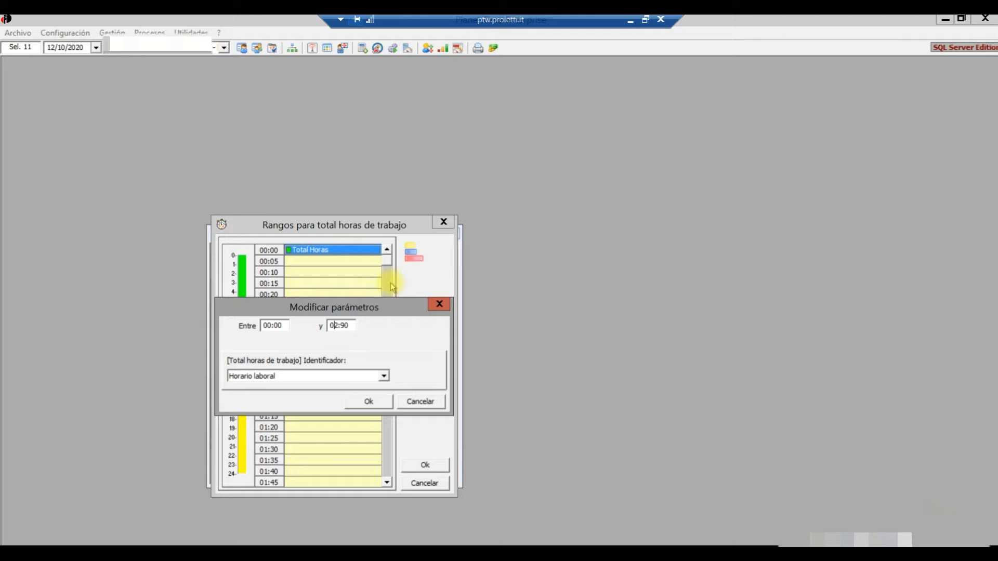
{"action": "type", "text": "6:"}
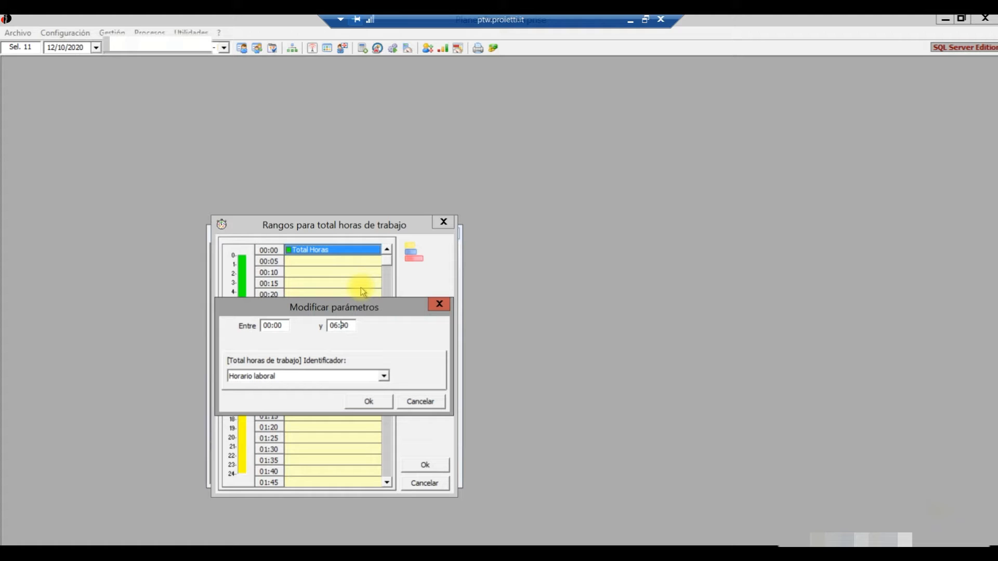
{"action": "type", "text": "2"}
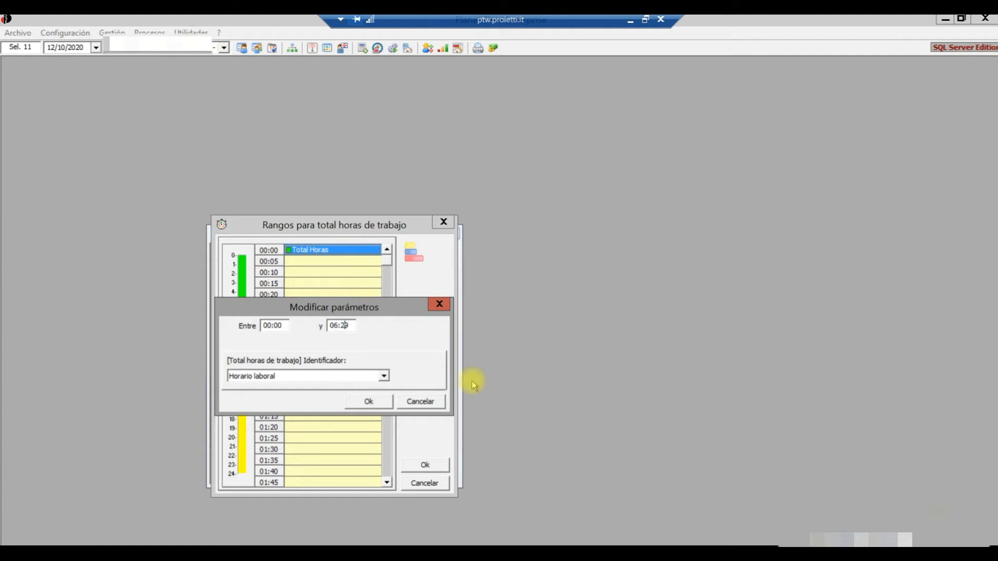
{"action": "left_click", "coordinate": [379, 405]}
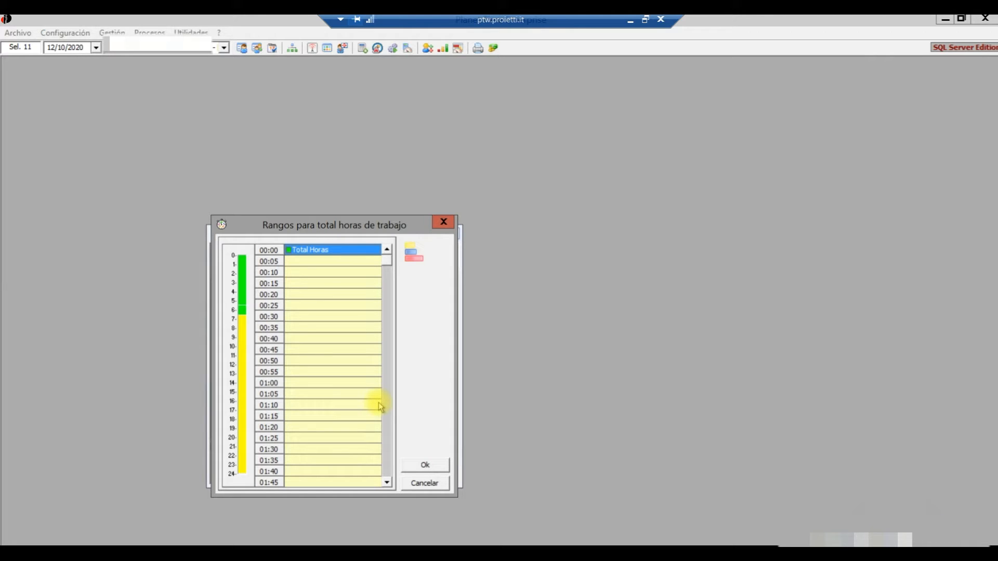
{"action": "left_click", "coordinate": [424, 466]}
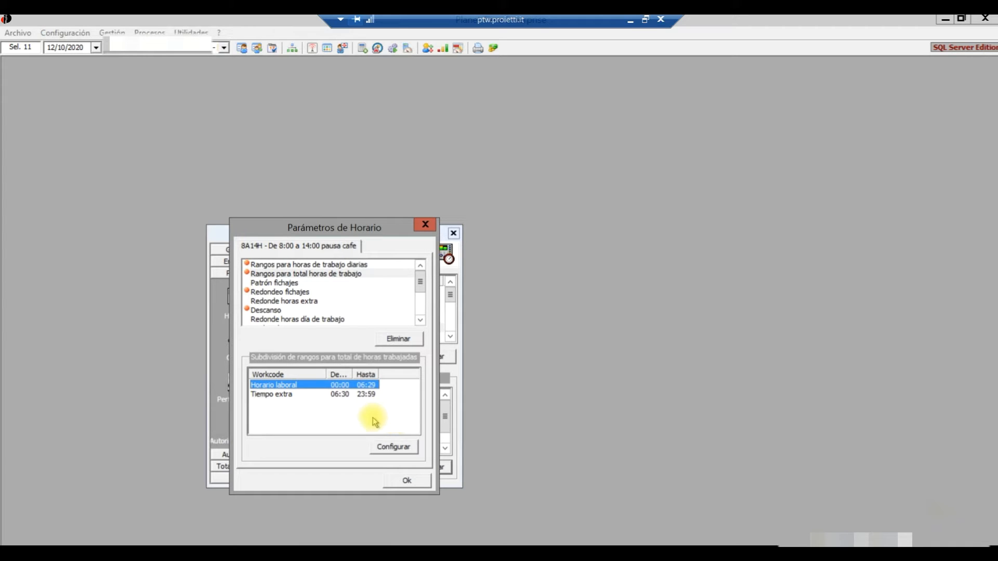
Step: In the schedule's clocking rounding (Redondeo fichajes), set the IN rule's window from 07:50 to 08:10
{"action": "left_click", "coordinate": [298, 294]}
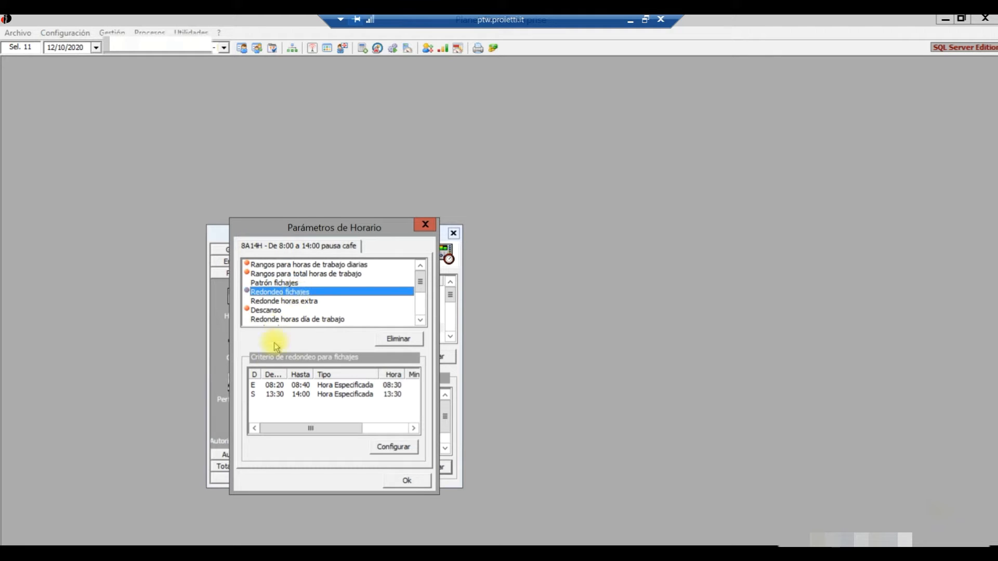
{"action": "left_click", "coordinate": [277, 387]}
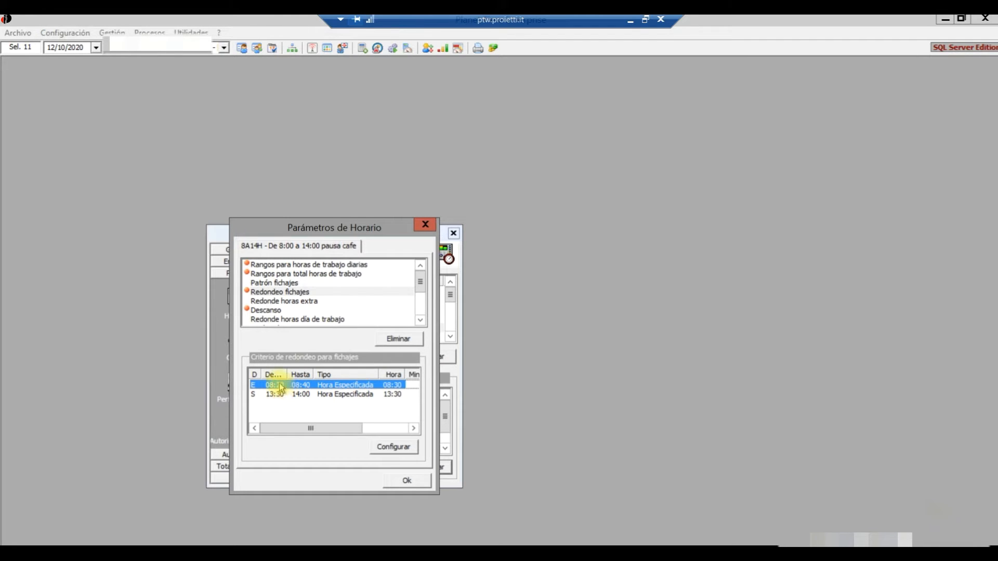
{"action": "double_click", "coordinate": [287, 389]}
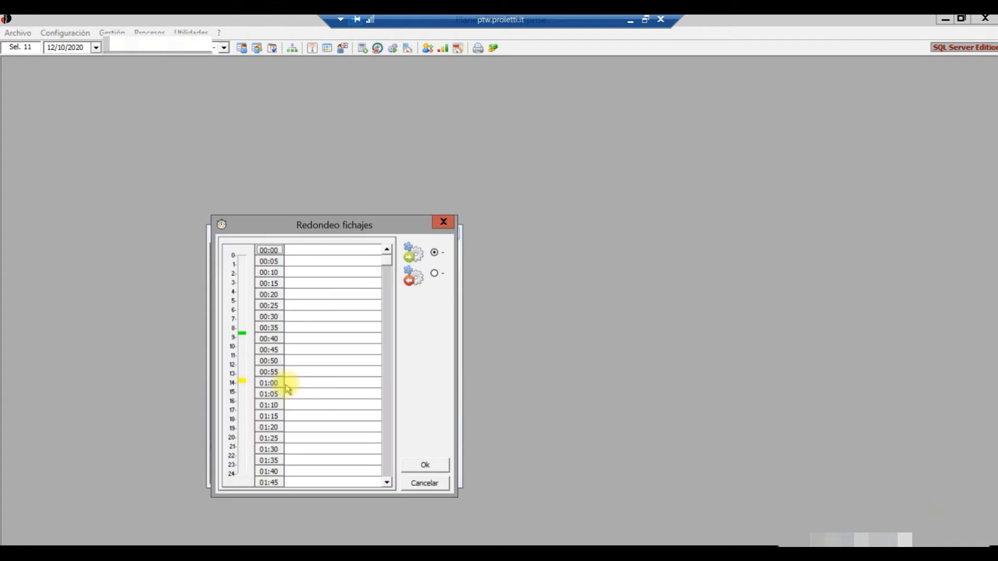
{"action": "left_click", "coordinate": [242, 334]}
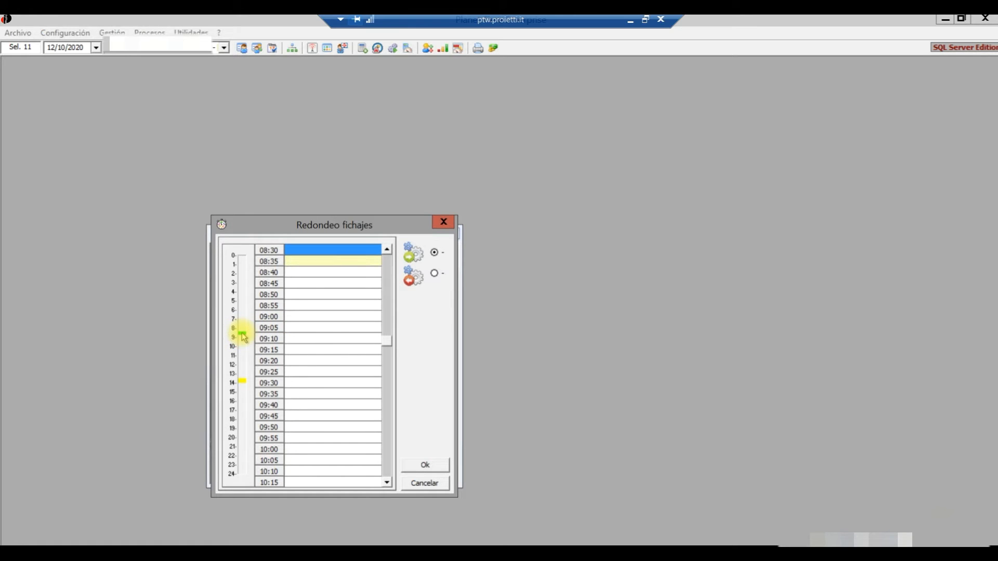
{"action": "left_click", "coordinate": [387, 249]}
{"action": "left_click", "coordinate": [386, 250]}
{"action": "left_click", "coordinate": [387, 249]}
{"action": "double_click", "coordinate": [307, 286]}
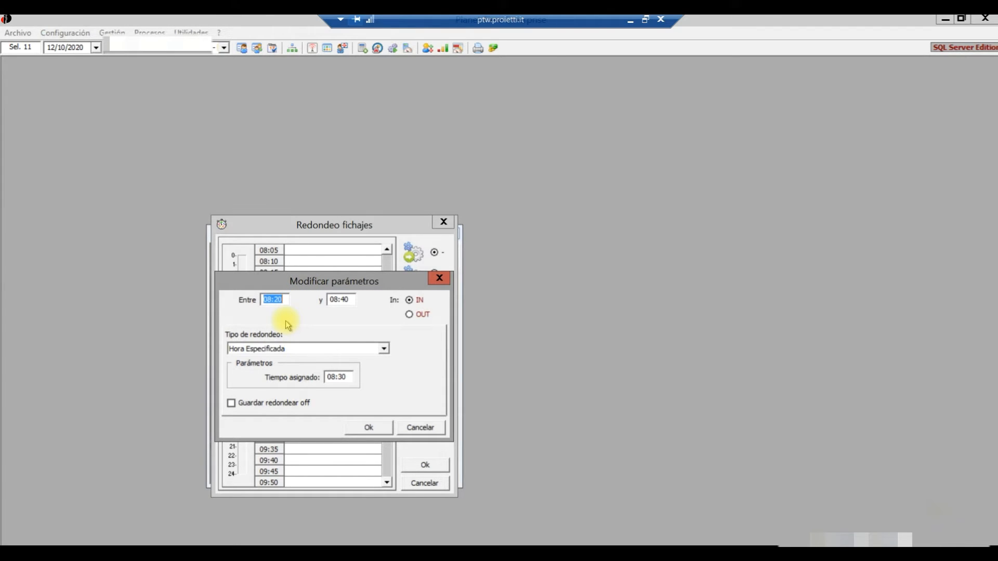
{"action": "type", "text": "75:00"}
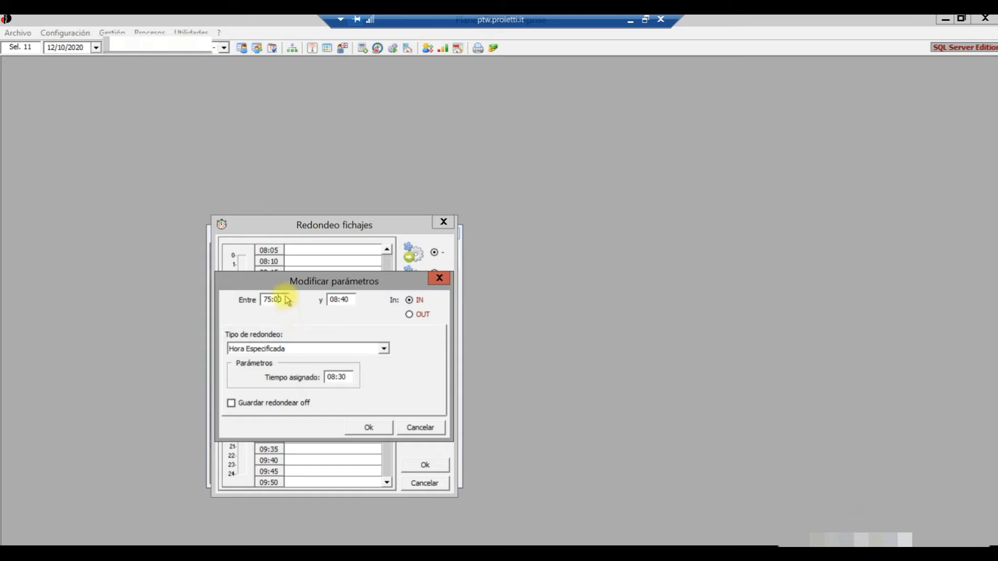
{"action": "left_click_drag", "start_coordinate": [280, 299], "coordinate": [256, 299]}
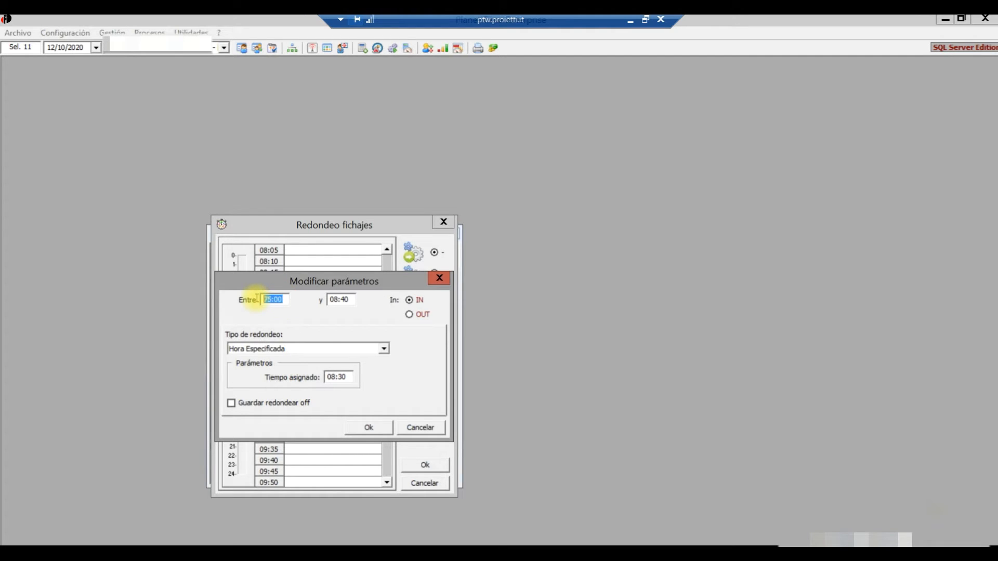
{"action": "type", "text": "075"}
{"action": "left_click_drag", "start_coordinate": [329, 300], "coordinate": [350, 298]}
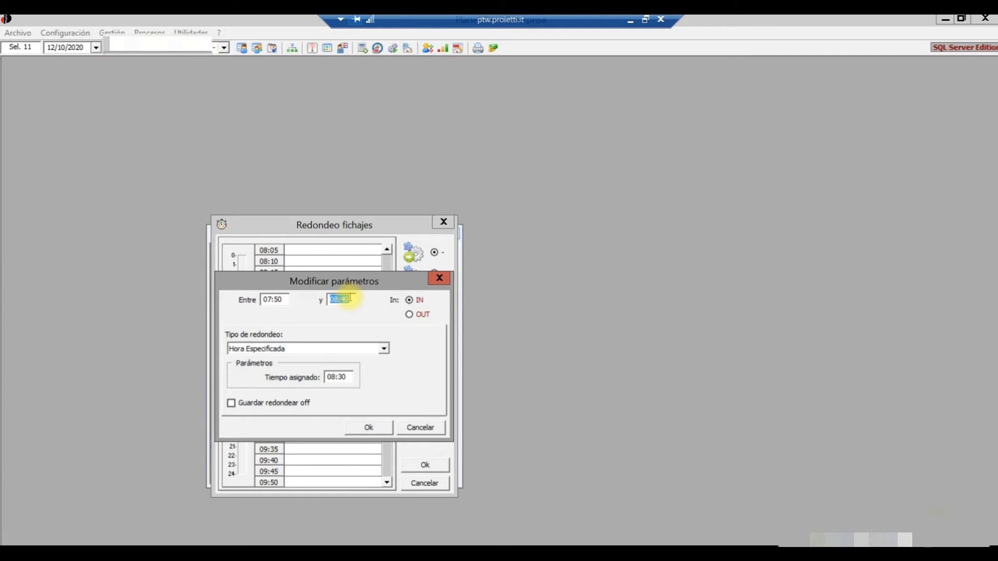
{"action": "type", "text": "0810"}
Step: Set the IN rounding rule's assigned time to 08:00 and accept the rule
{"action": "left_click_drag", "start_coordinate": [329, 376], "coordinate": [349, 375]}
{"action": "type", "text": "08"}
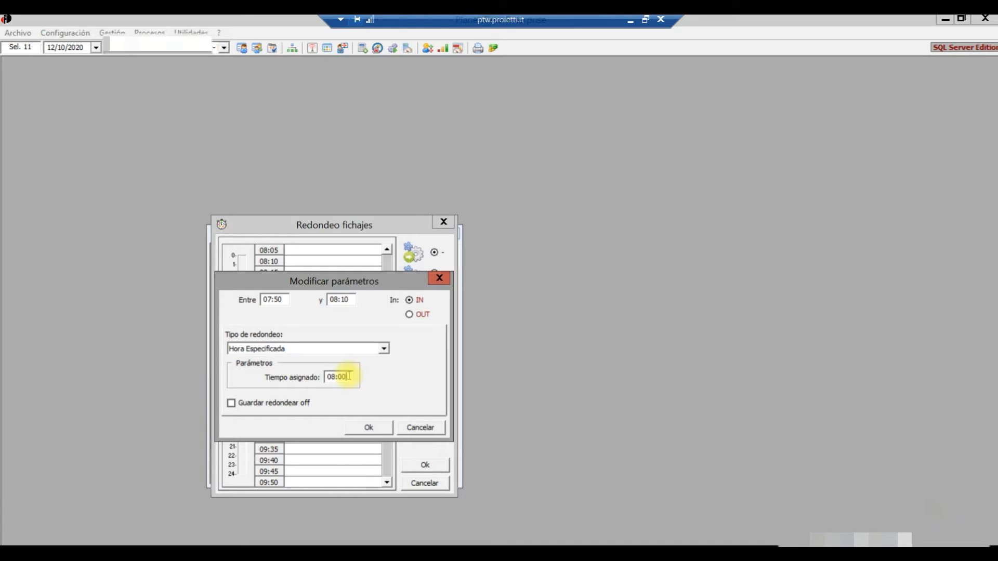
{"action": "left_click", "coordinate": [364, 427]}
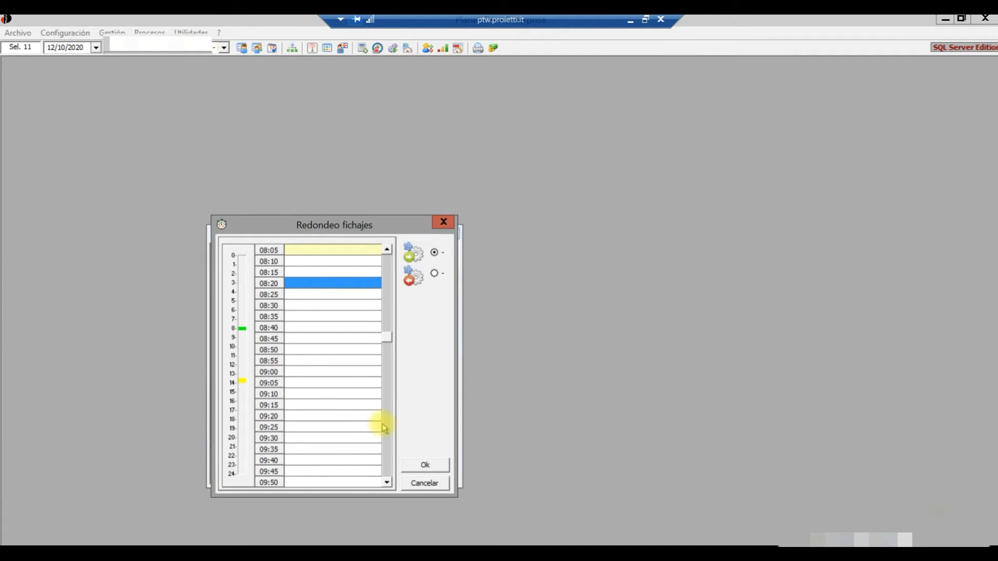
Step: In the clocking rounding of schedule 8A14H, set the OUT rule's window from 14:00 to 14:30
{"action": "left_click", "coordinate": [241, 382]}
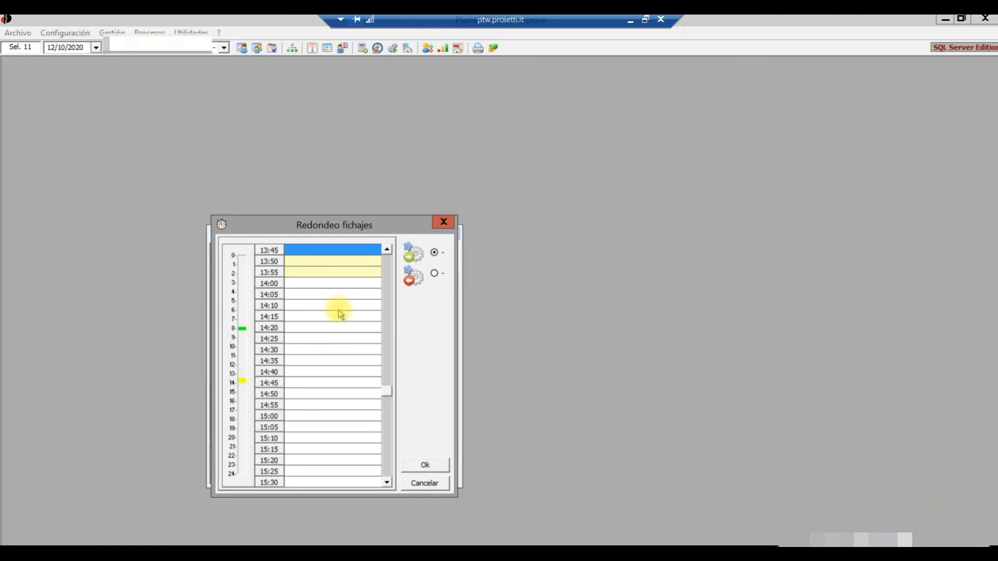
{"action": "left_click", "coordinate": [387, 250]}
{"action": "left_click", "coordinate": [387, 250]}
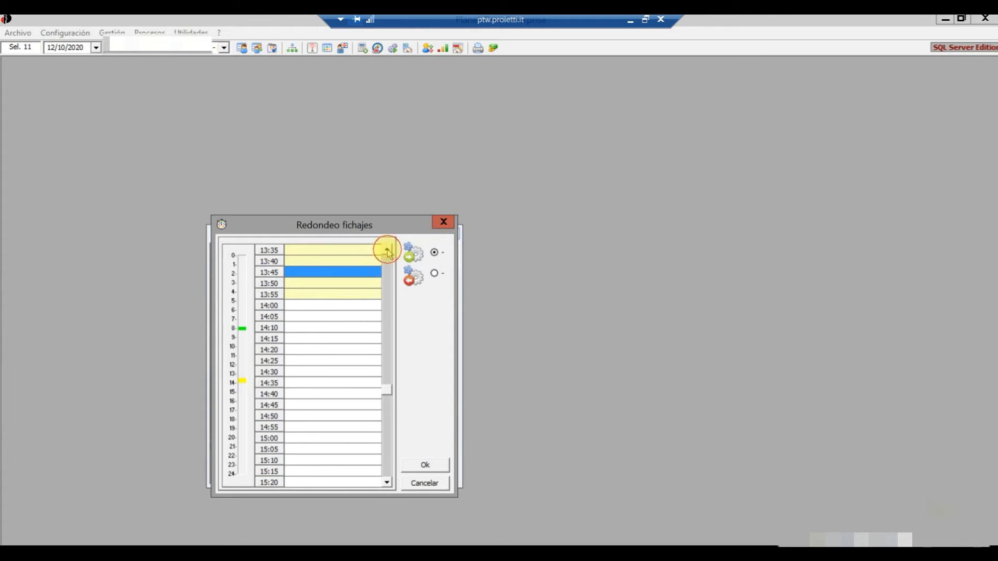
{"action": "left_click", "coordinate": [387, 251]}
{"action": "left_click", "coordinate": [387, 250]}
{"action": "left_click", "coordinate": [387, 250]}
{"action": "double_click", "coordinate": [310, 274]}
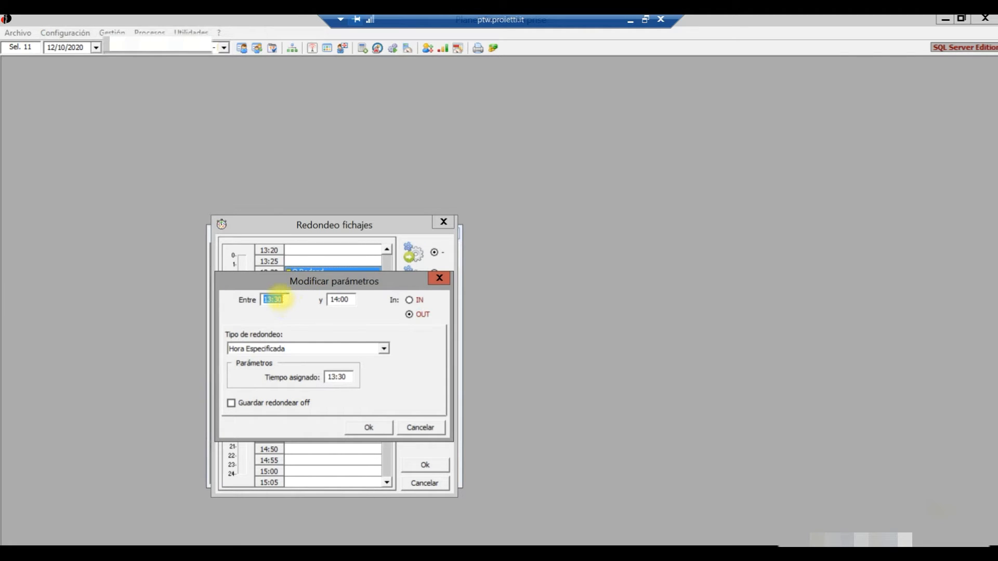
{"action": "type", "text": "14"}
{"action": "left_click", "coordinate": [349, 300]}
{"action": "type", "text": "143"}
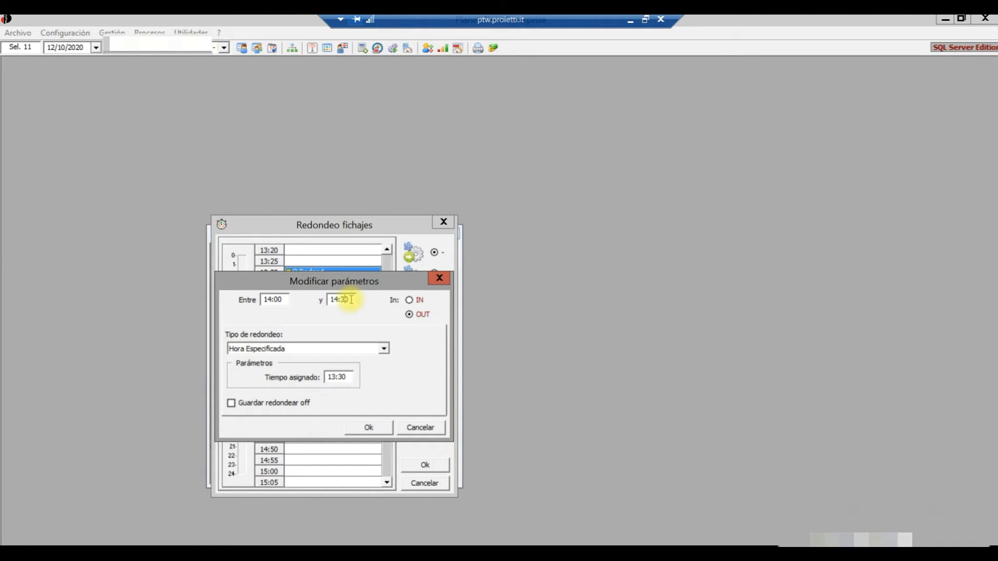
Step: Set the OUT rounding rule's assigned time to 14:00 and save the clocking rounding settings
{"action": "left_click", "coordinate": [348, 377]}
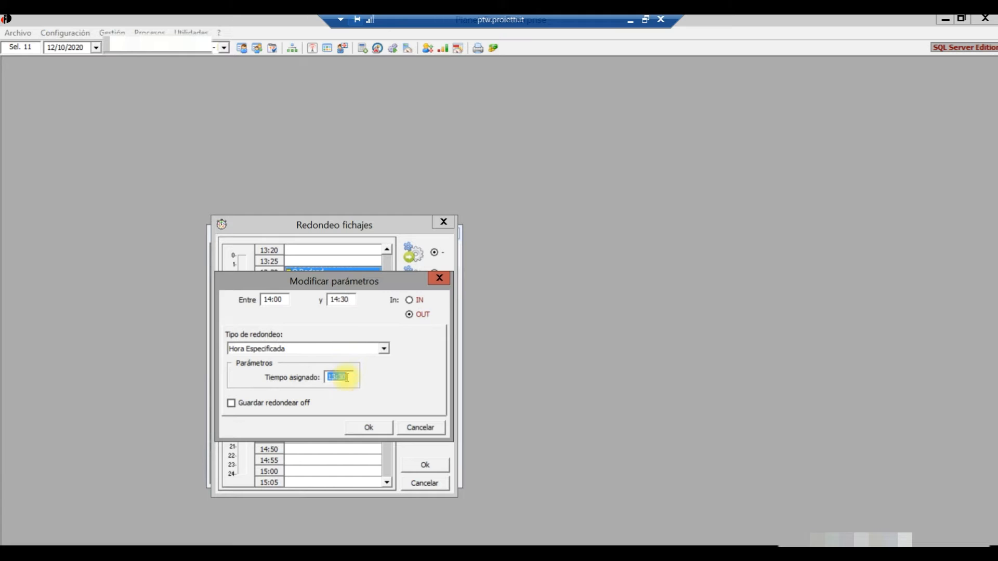
{"action": "type", "text": "140"}
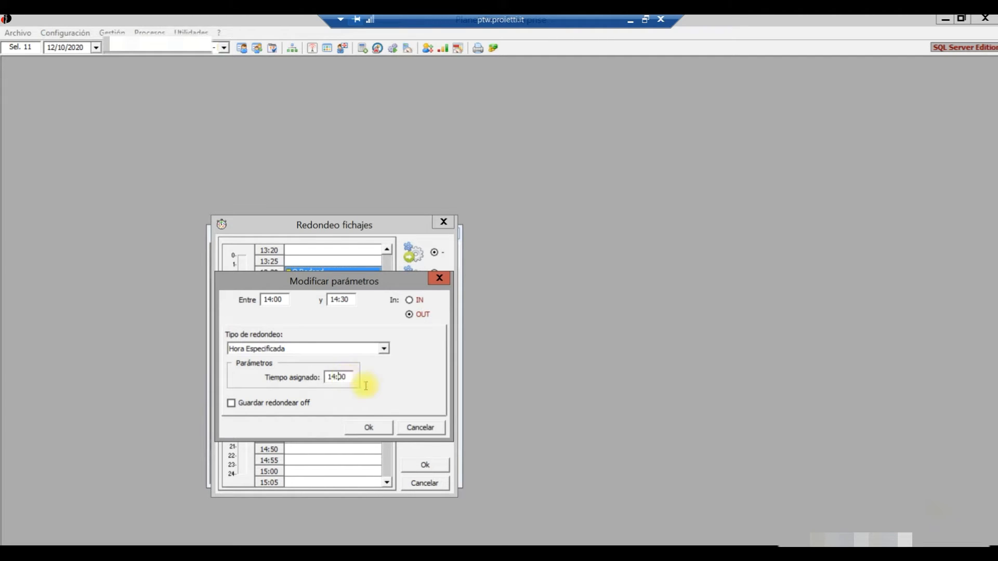
{"action": "left_click", "coordinate": [377, 427]}
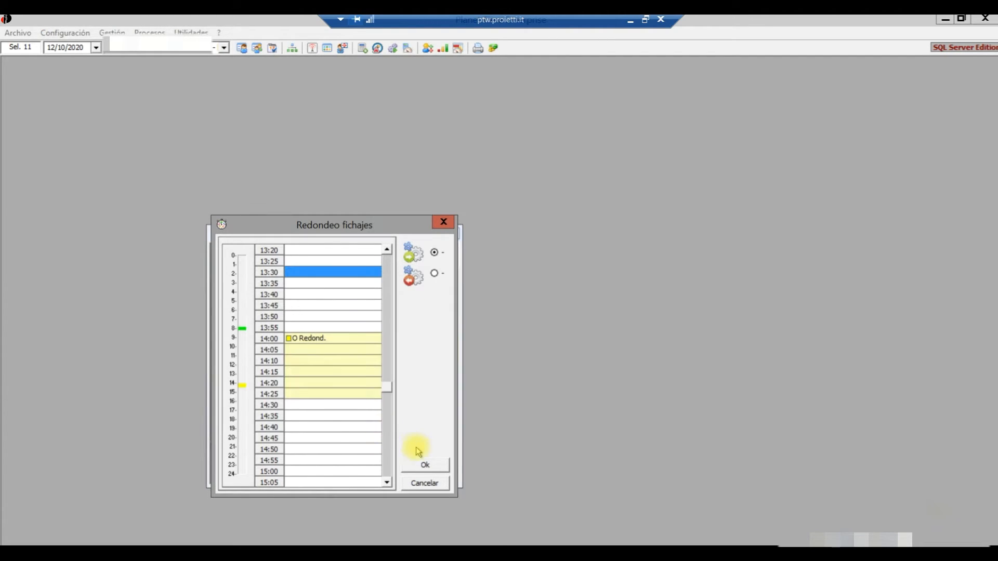
{"action": "left_click", "coordinate": [424, 465]}
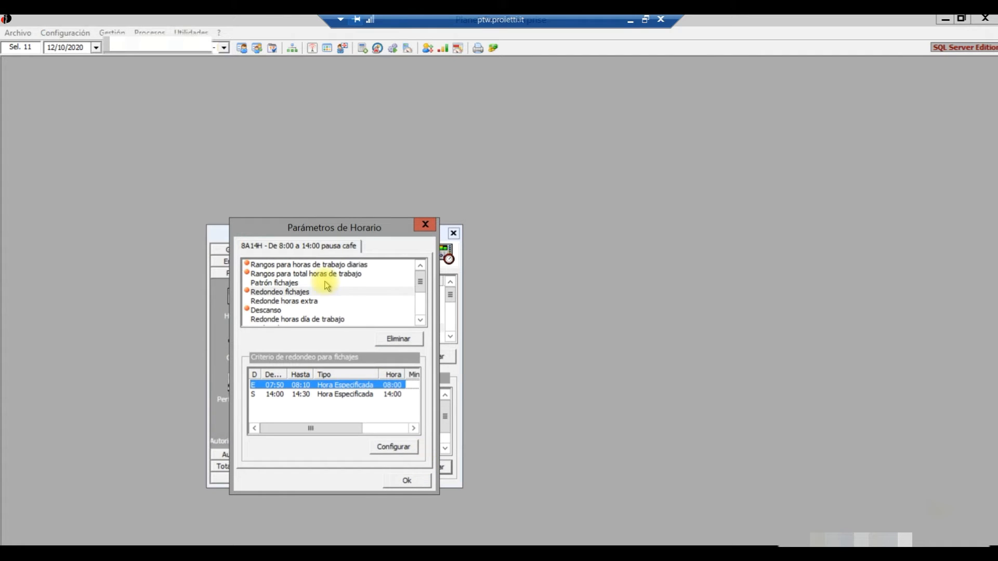
Step: In schedule 8A14H's Descanso settings, try to set the end of the Pausa Café break to 10:10
{"action": "left_click", "coordinate": [275, 312]}
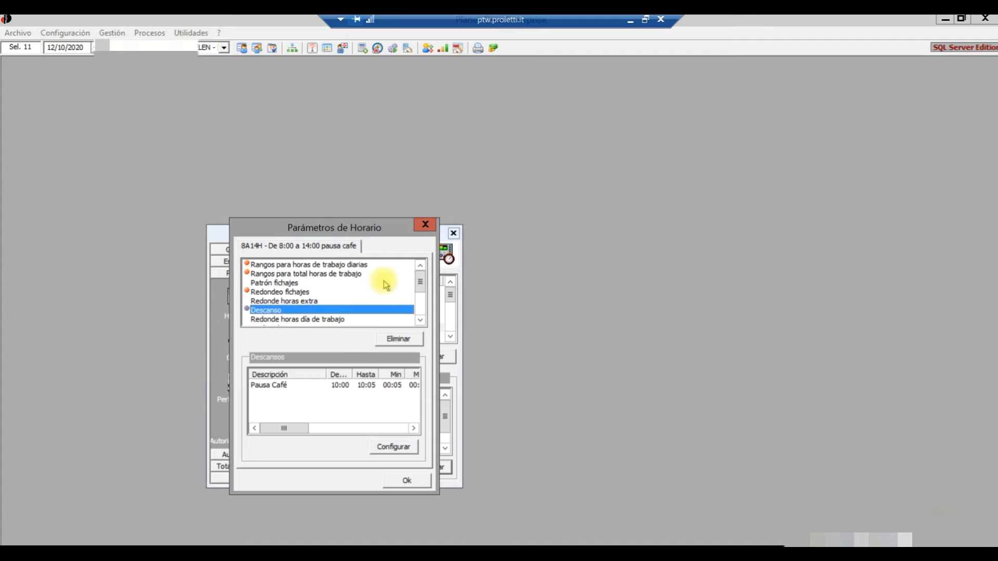
{"action": "double_click", "coordinate": [349, 385]}
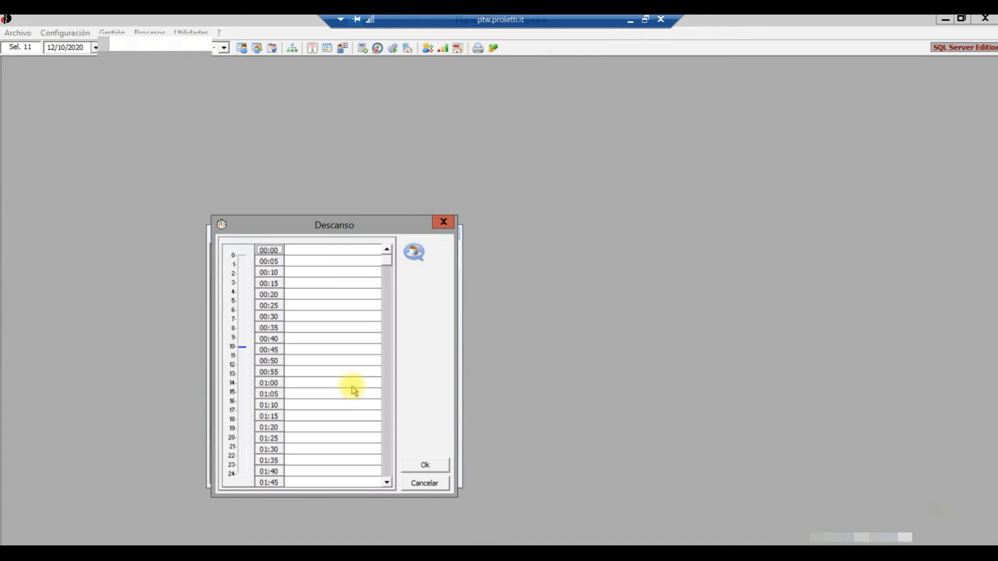
{"action": "left_click", "coordinate": [235, 346]}
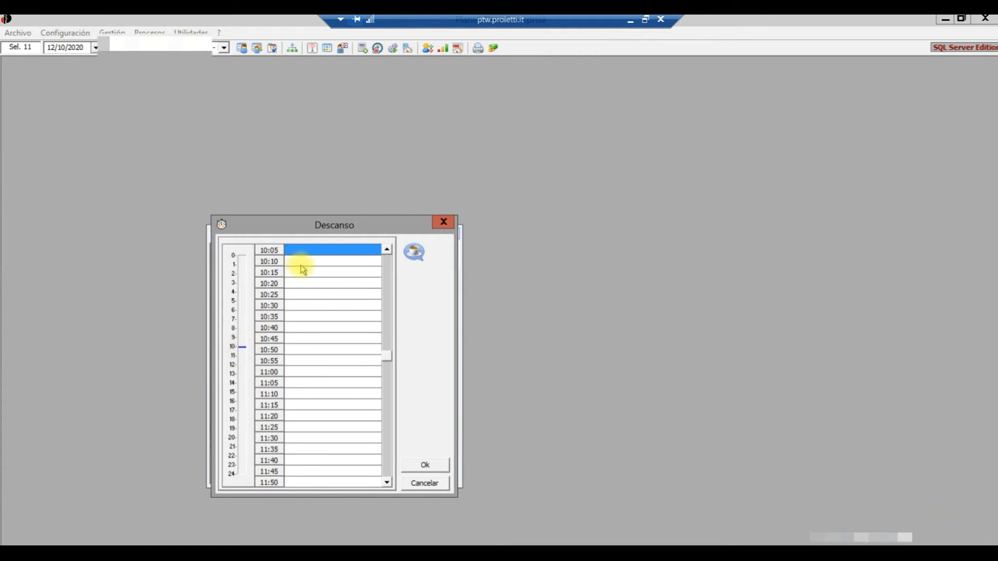
{"action": "left_click", "coordinate": [387, 250]}
{"action": "double_click", "coordinate": [323, 259]}
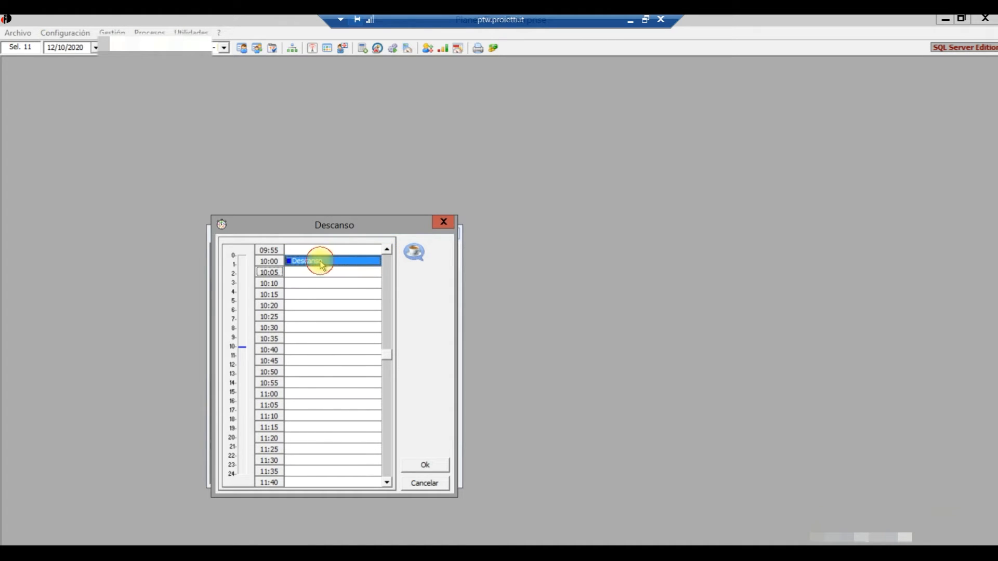
{"action": "left_click", "coordinate": [350, 244]}
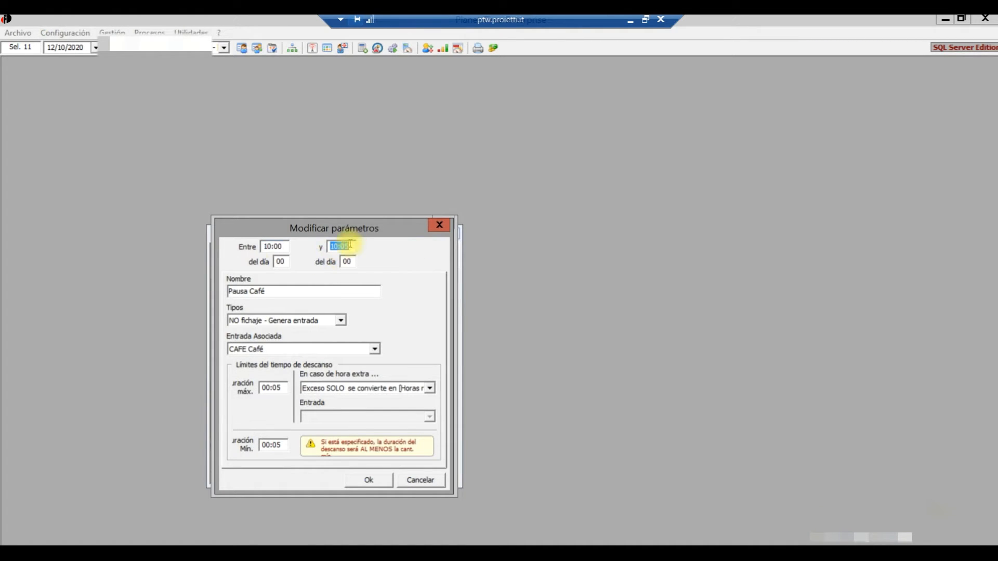
{"action": "type", "text": "10:15"}
{"action": "key", "text": "shift+Tab"}
{"action": "left_click", "coordinate": [351, 245]}
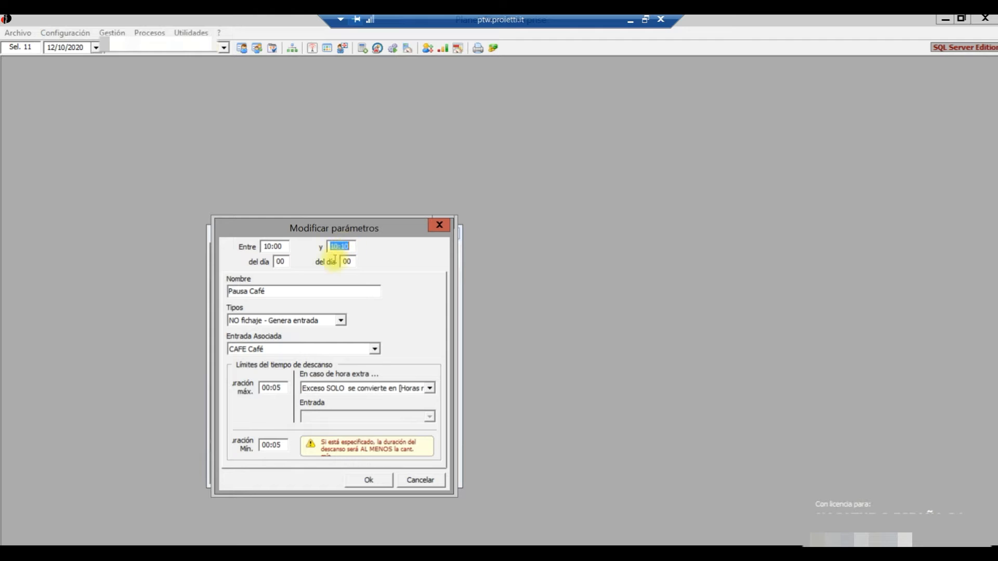
Step: Try to set the break's maximum duration to 00:10, adjust its minimum duration and accept the break settings
{"action": "left_click", "coordinate": [279, 385]}
{"action": "left_click_drag", "start_coordinate": [283, 385], "coordinate": [271, 387]}
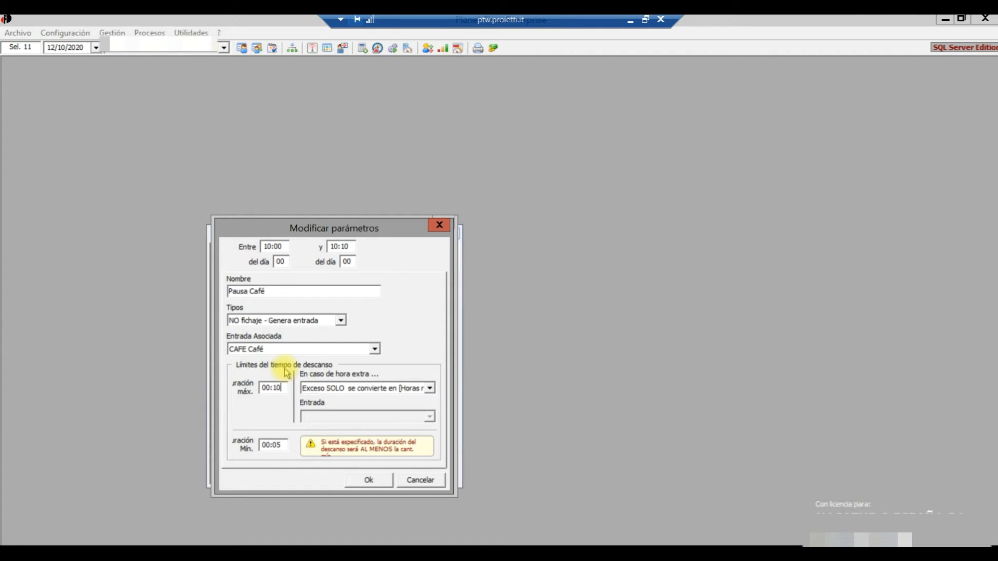
{"action": "left_click", "coordinate": [279, 445]}
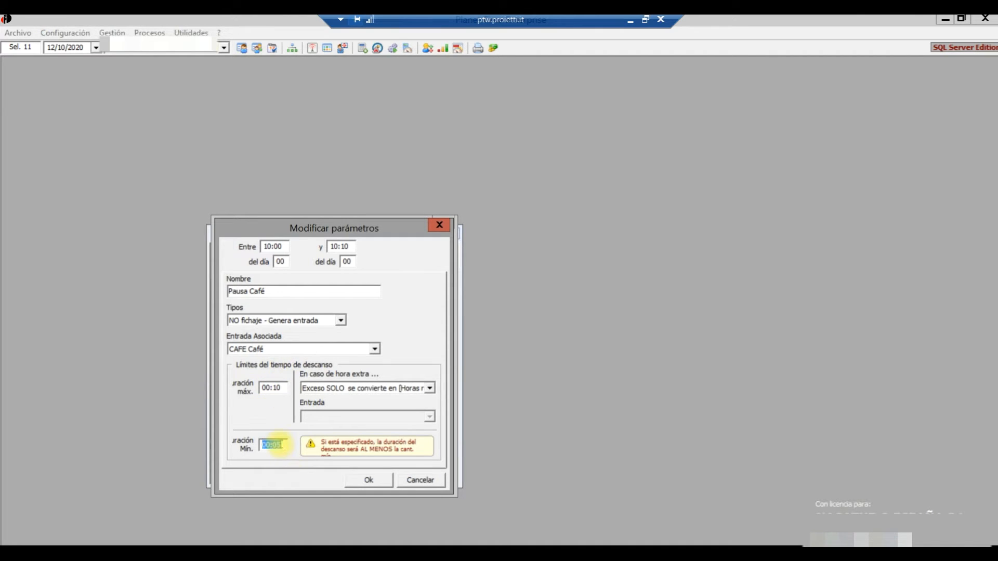
{"action": "left_click", "coordinate": [279, 444]}
{"action": "left_click", "coordinate": [373, 478]}
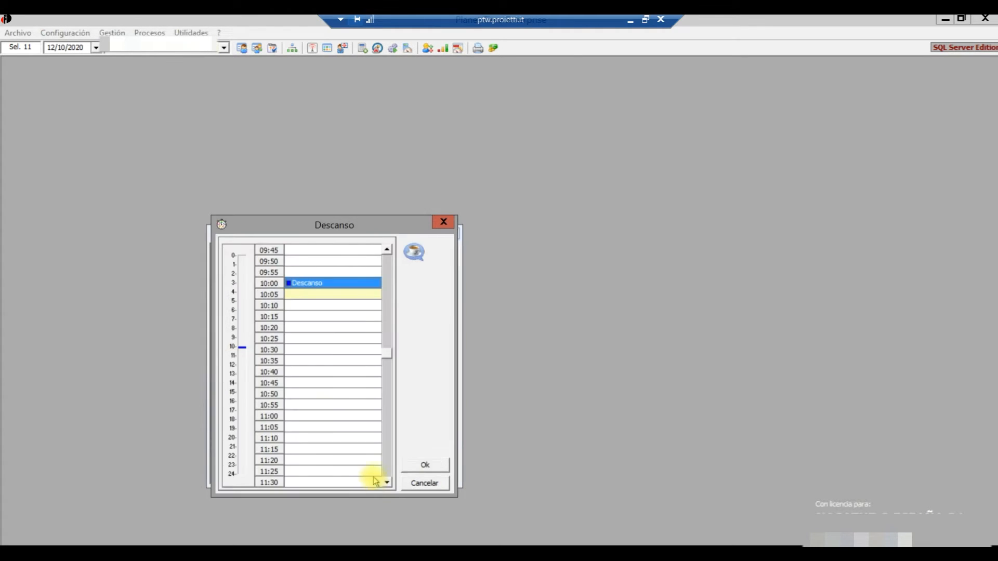
{"action": "left_click", "coordinate": [425, 465]}
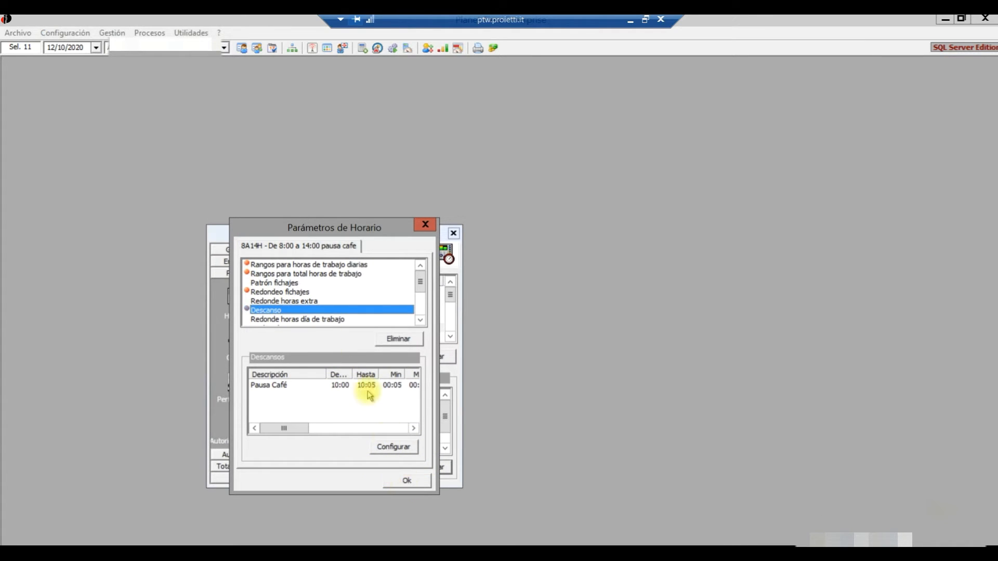
Step: In Autocompensaciones Ausencias, set the HFALT entry's quantity to 06:00 and save the absence compensation settings
{"action": "left_click", "coordinate": [421, 321]}
{"action": "left_click", "coordinate": [421, 321]}
{"action": "left_click", "coordinate": [421, 321]}
{"action": "left_click", "coordinate": [421, 320]}
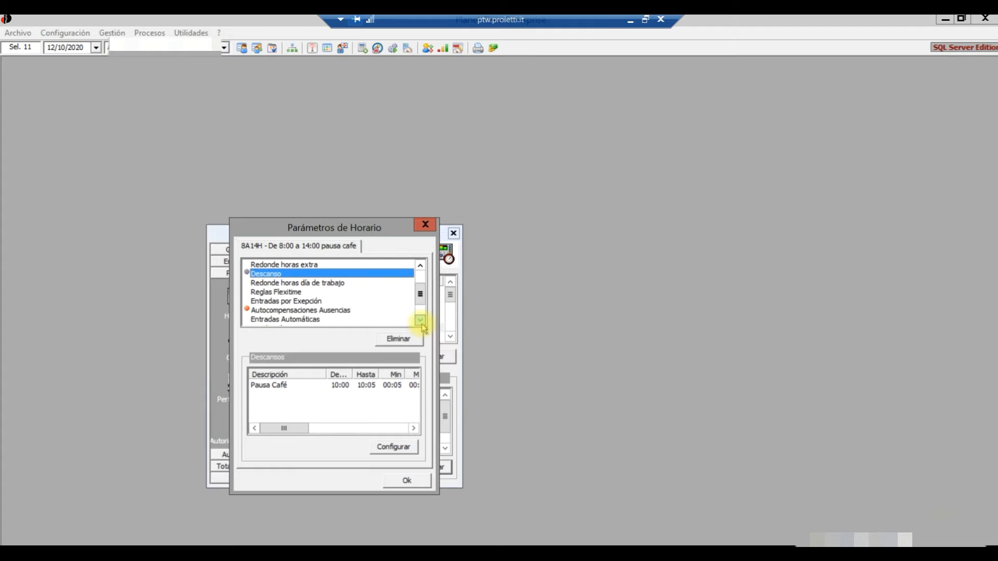
{"action": "left_click", "coordinate": [341, 310]}
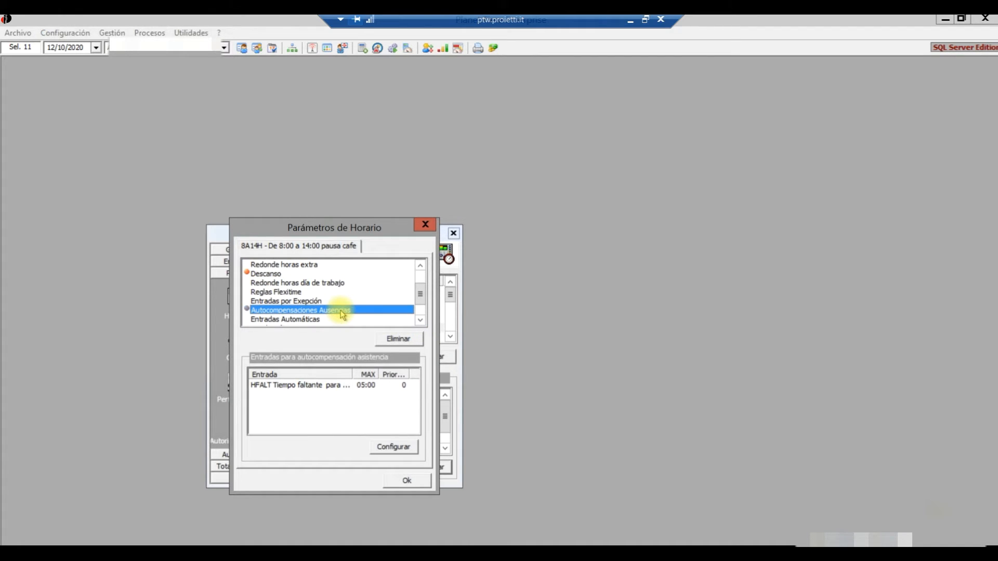
{"action": "double_click", "coordinate": [305, 385]}
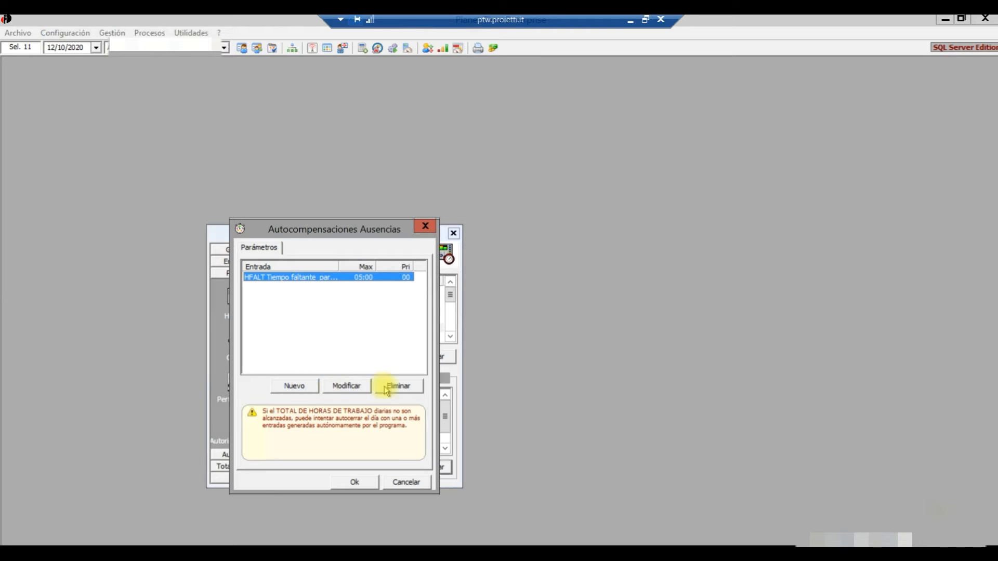
{"action": "left_click", "coordinate": [345, 388]}
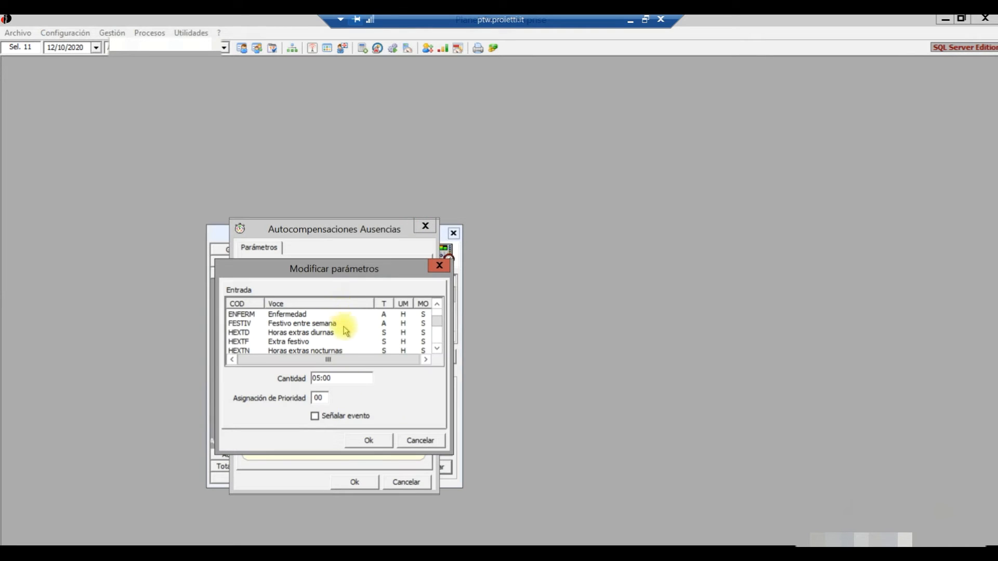
{"action": "double_click", "coordinate": [329, 376]}
{"action": "type", "text": "0600"}
{"action": "double_click", "coordinate": [324, 398]}
{"action": "left_click_drag", "start_coordinate": [349, 379], "coordinate": [301, 378]}
{"action": "left_click", "coordinate": [370, 439]}
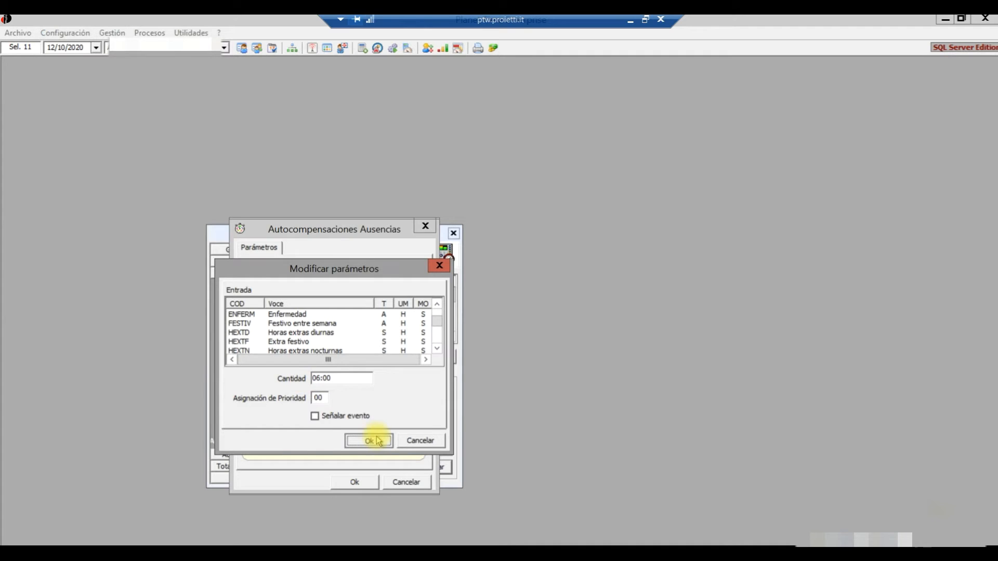
{"action": "left_click", "coordinate": [360, 480]}
Step: Look through the remaining parameter categories of schedule 8A14H and accept its parameters
{"action": "left_click", "coordinate": [421, 321]}
{"action": "left_click", "coordinate": [421, 320]}
{"action": "left_click", "coordinate": [420, 321]}
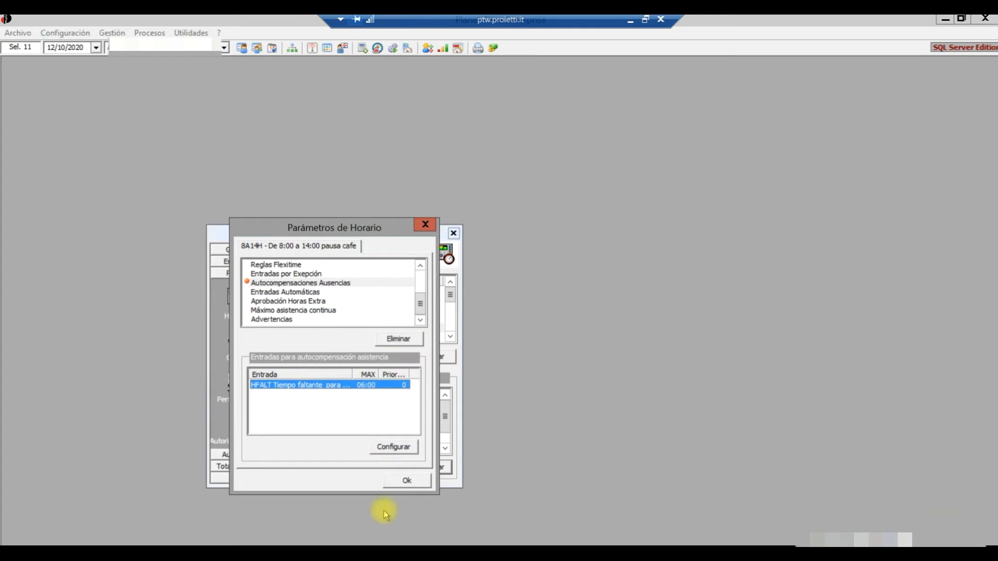
{"action": "left_click", "coordinate": [404, 483]}
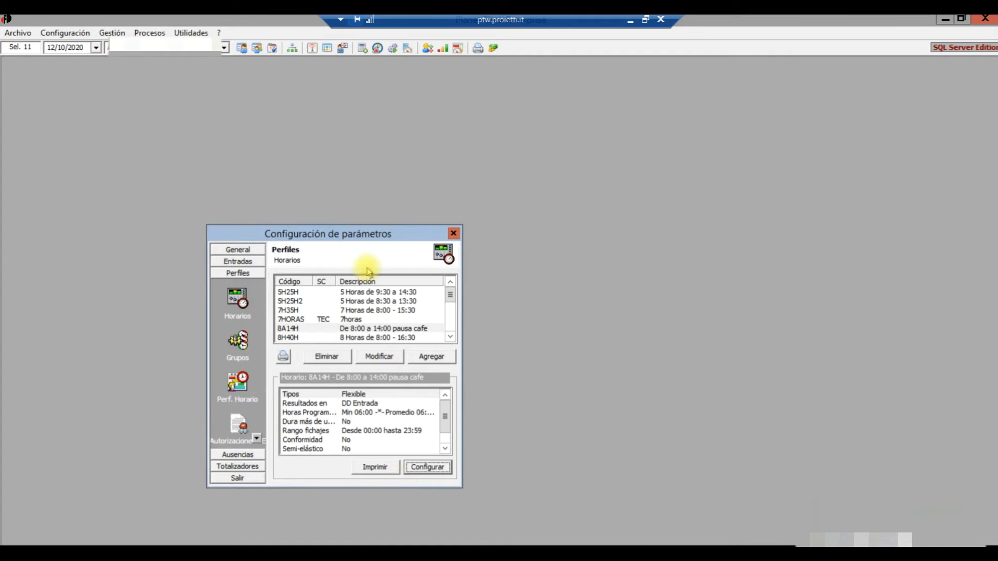
Step: Add a new schedule copied from 8H40H with code 930A17 and description "De 9:30 A 17:00 Ma, Ju y Vi"
{"action": "left_click", "coordinate": [355, 339]}
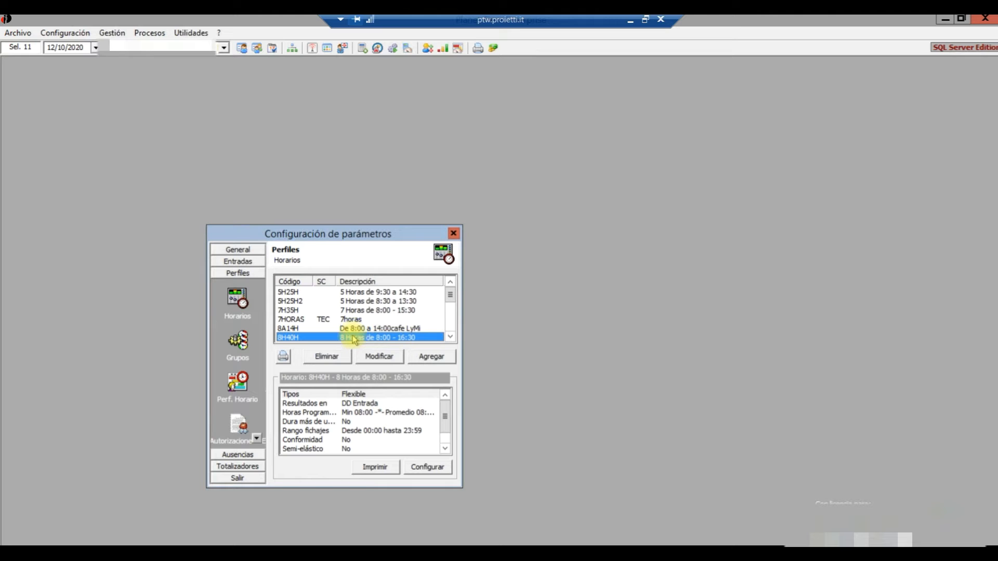
{"action": "left_click", "coordinate": [433, 356]}
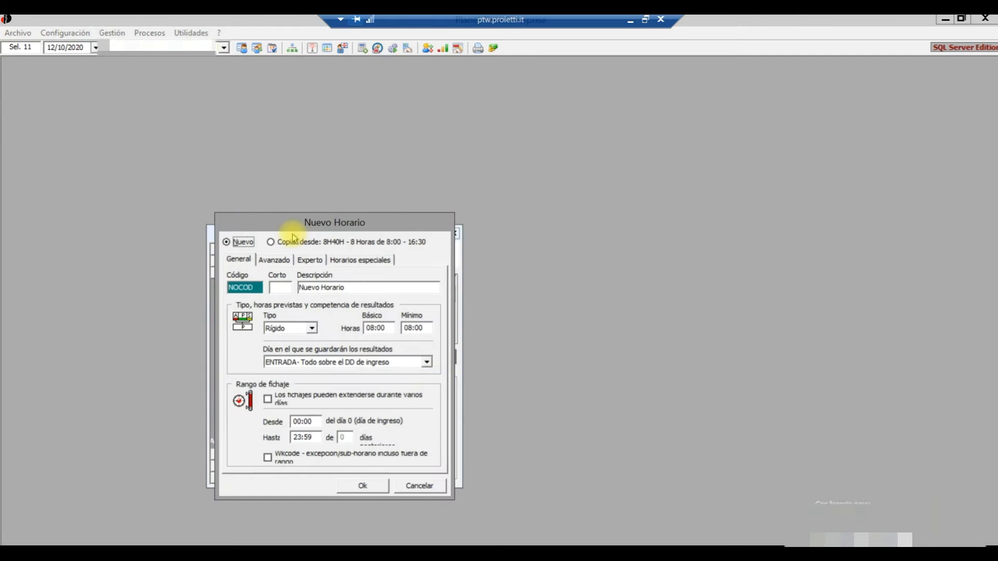
{"action": "left_click", "coordinate": [270, 243]}
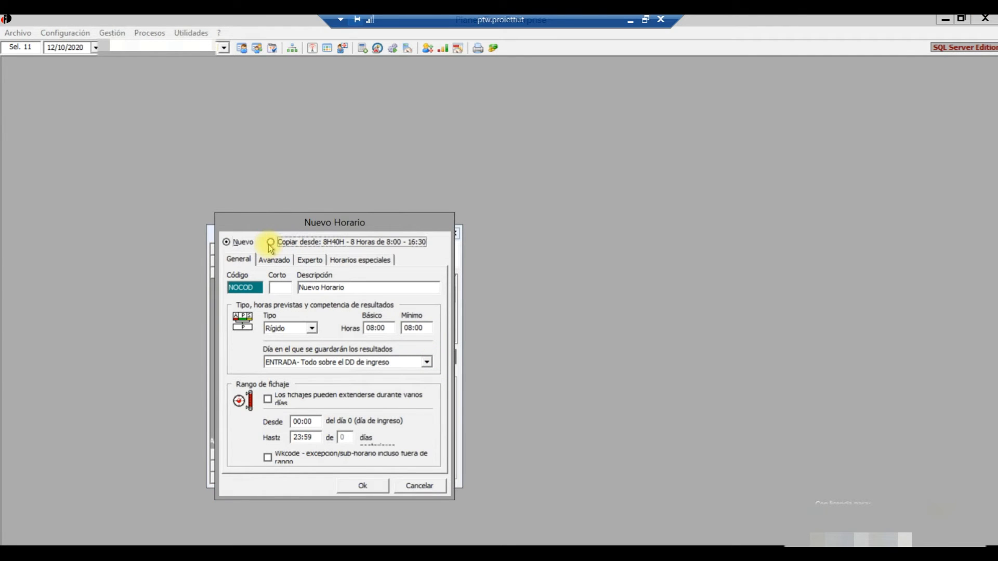
{"action": "double_click", "coordinate": [255, 288]}
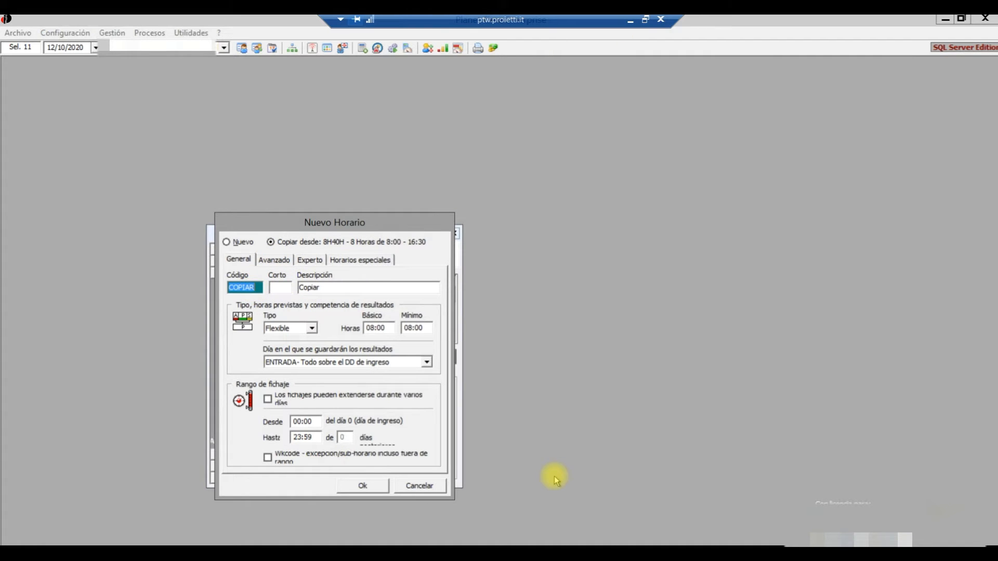
{"action": "type", "text": "930A17"}
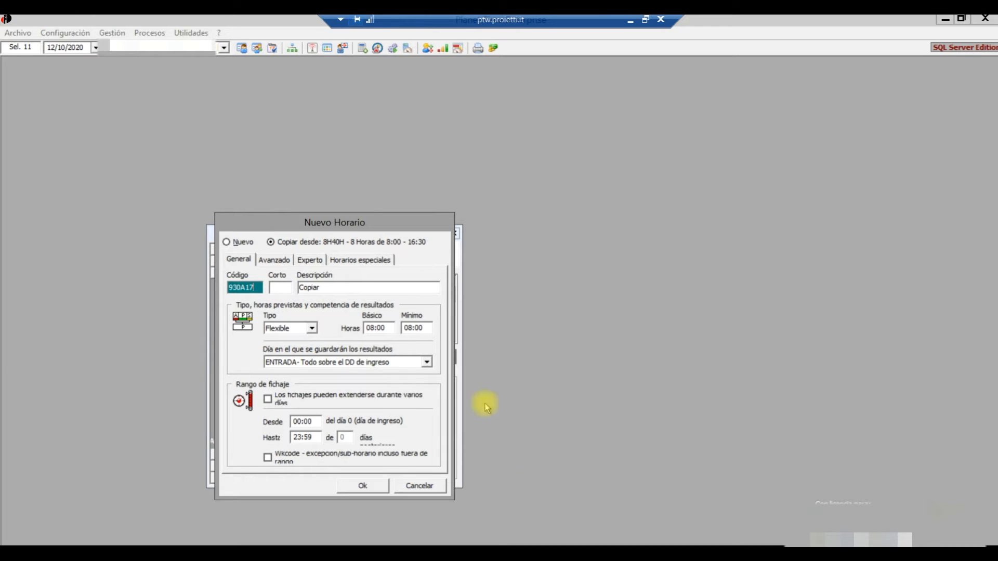
{"action": "double_click", "coordinate": [329, 287]}
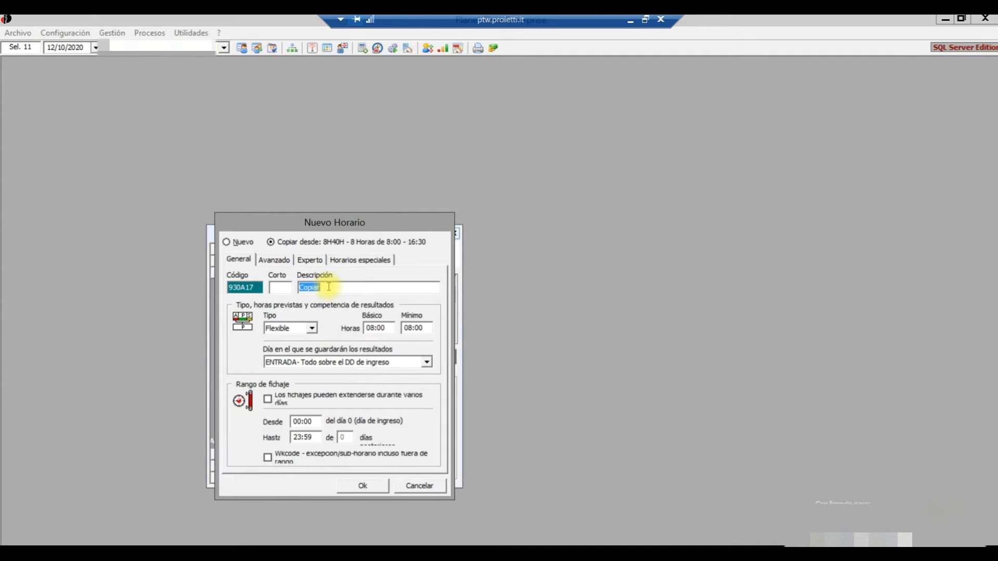
{"action": "type", "text": "dE 9:30 A 17:00 Ma, ju y Vi"}
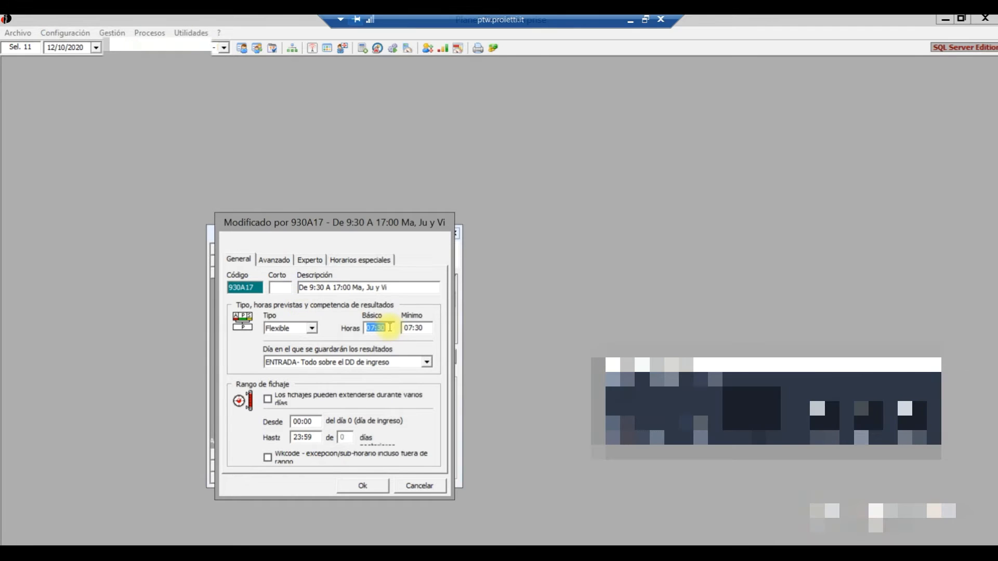
Step: Set the basic and minimum hours of schedule 930A17 to 07:00 and save the schedule
{"action": "left_click", "coordinate": [390, 328]}
{"action": "type", "text": "0"}
{"action": "left_click", "coordinate": [426, 328]}
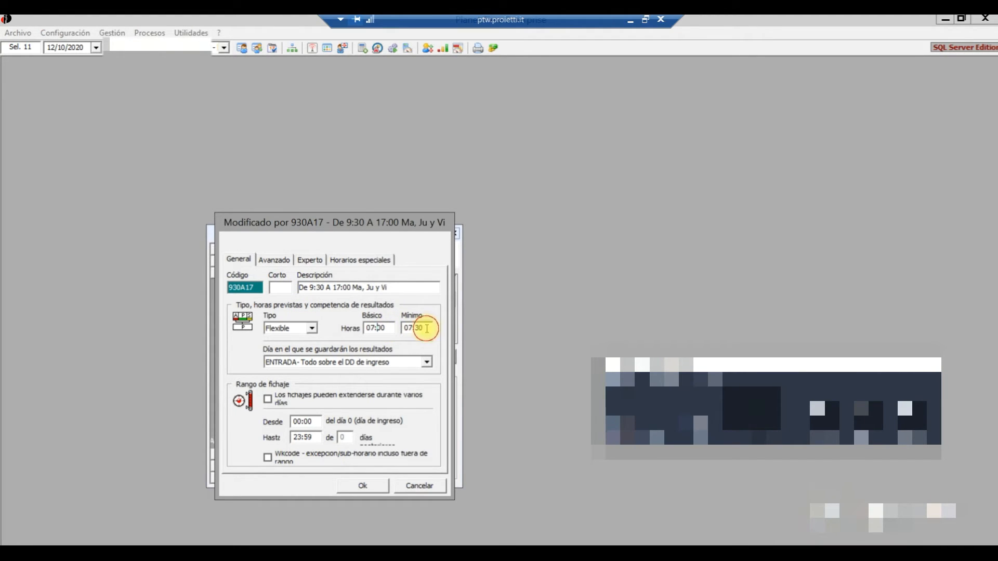
{"action": "left_click", "coordinate": [426, 328]}
{"action": "left_click", "coordinate": [370, 485]}
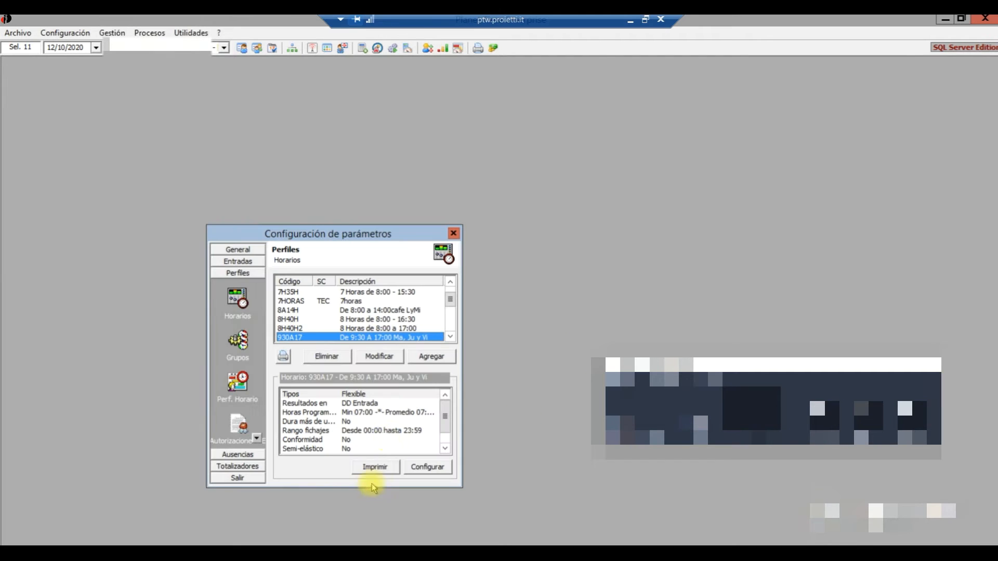
Step: In schedule 930A17's ranges for total work hours, end Horario laboral at 07:59 and start Tiempo extra at 08:00
{"action": "left_click", "coordinate": [416, 470]}
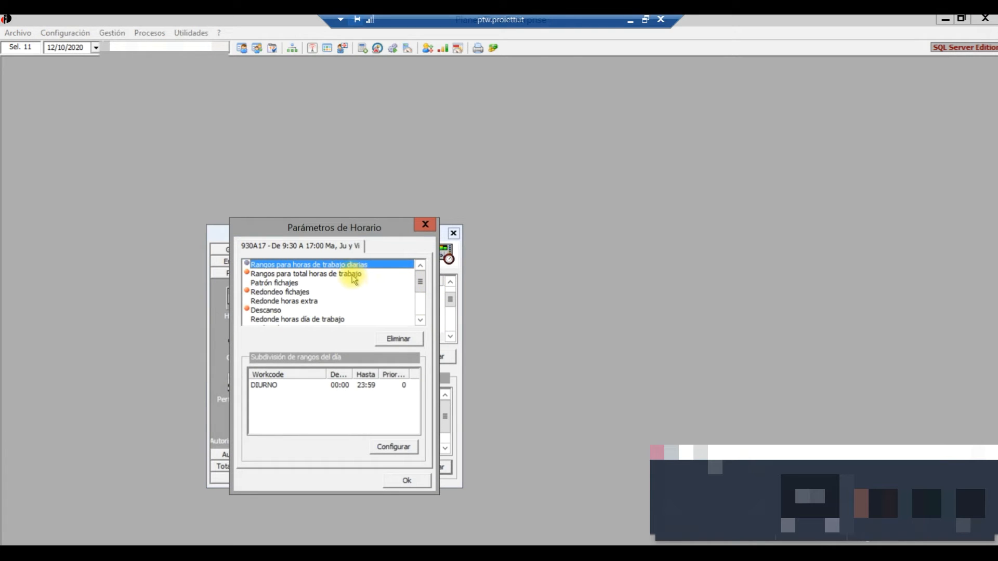
{"action": "left_click", "coordinate": [339, 276]}
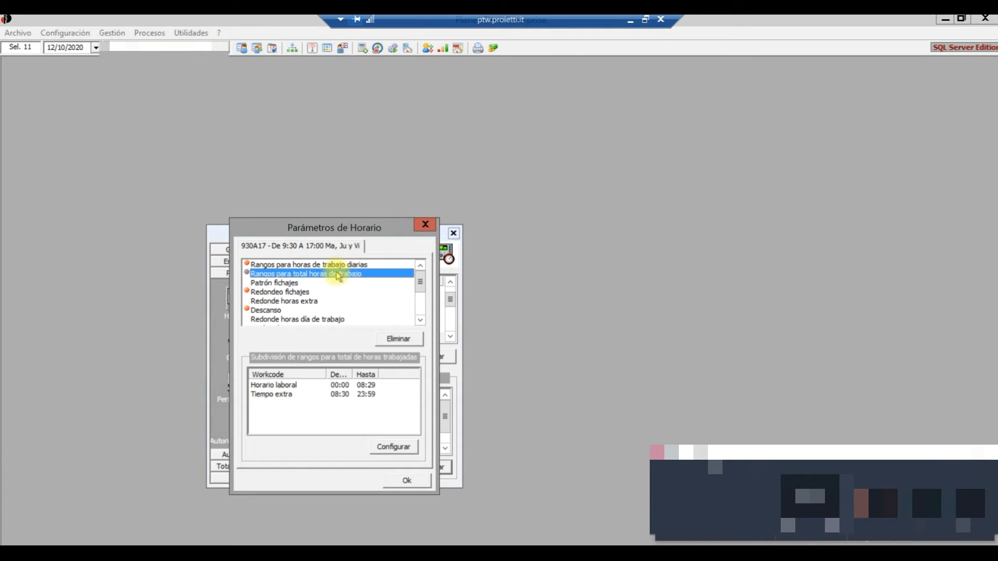
{"action": "left_click", "coordinate": [347, 387]}
{"action": "double_click", "coordinate": [347, 387]}
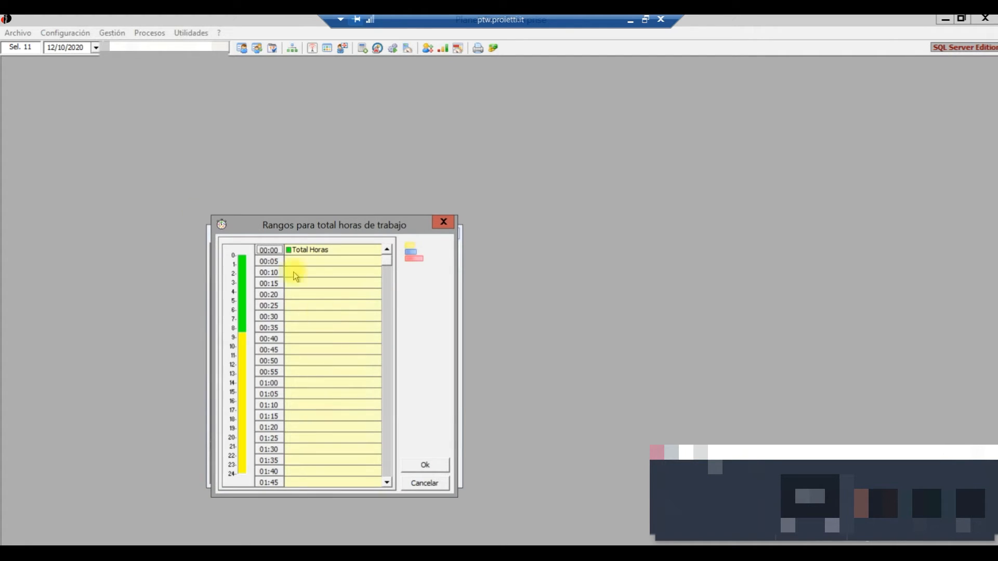
{"action": "left_click", "coordinate": [245, 320]}
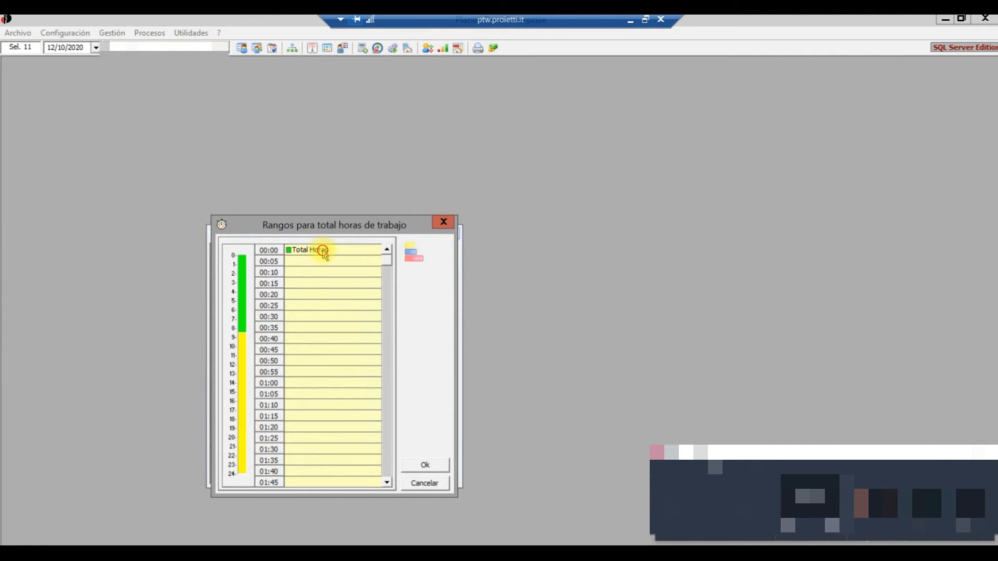
{"action": "double_click", "coordinate": [323, 252]}
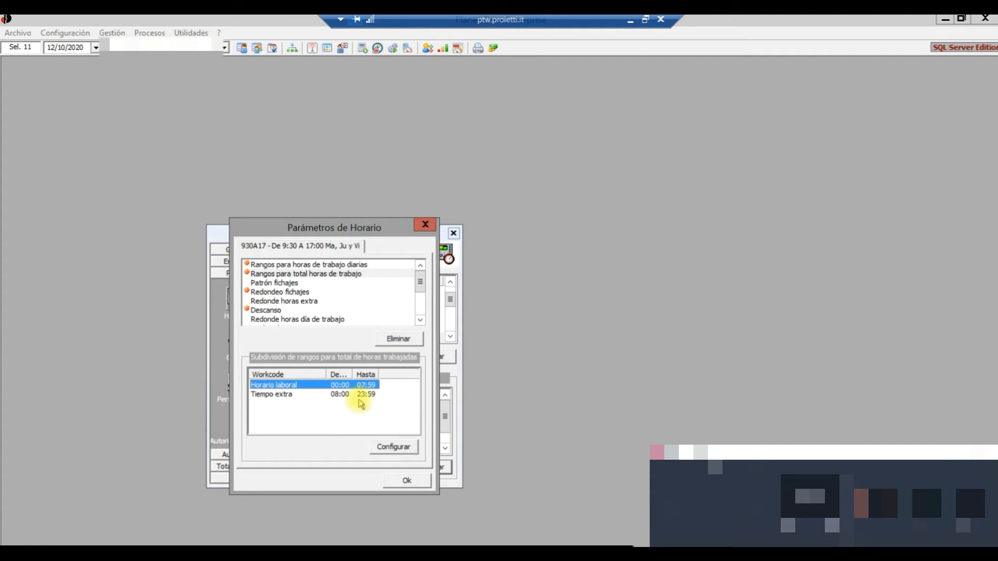
Step: In Redondeo fichajes, set the IN rounding to apply between 09:20 and 09:40 with an assigned time of 09:30
{"action": "left_click", "coordinate": [291, 293]}
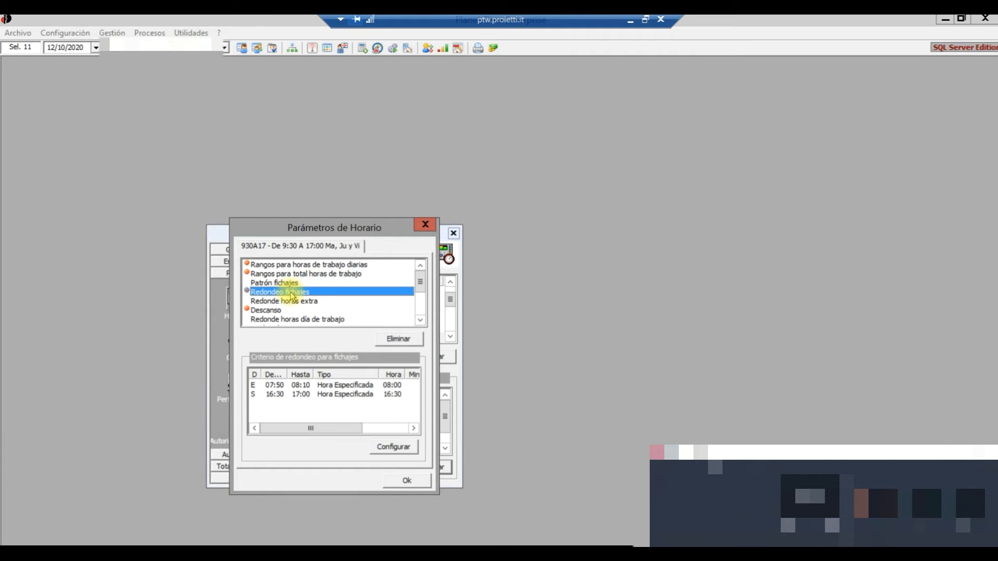
{"action": "double_click", "coordinate": [337, 388]}
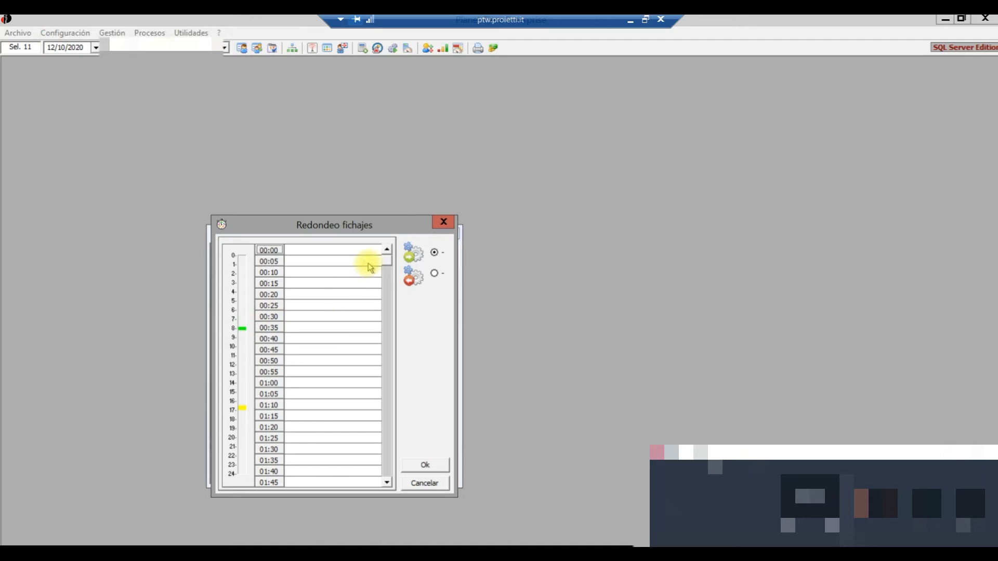
{"action": "left_click", "coordinate": [242, 329]}
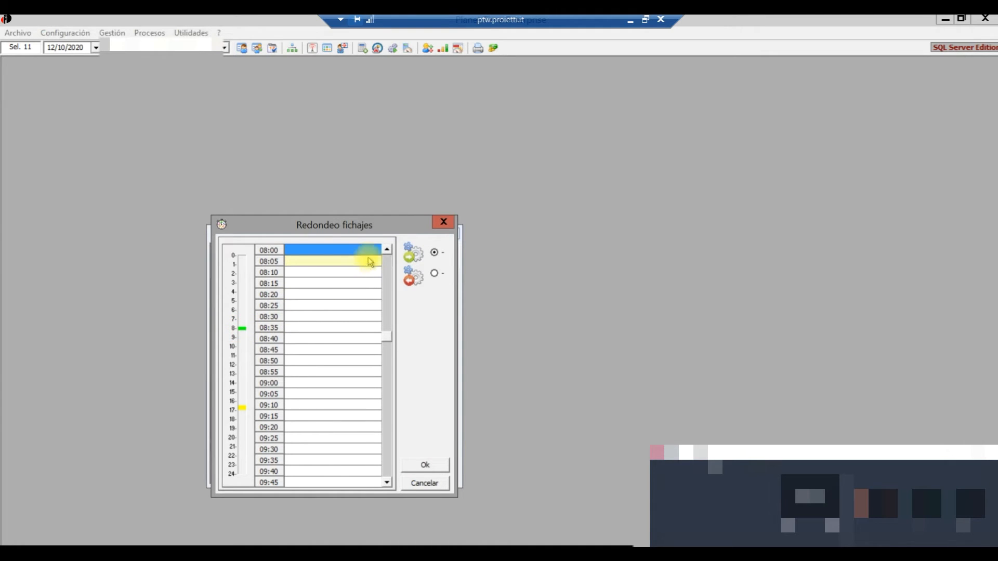
{"action": "left_click", "coordinate": [386, 250]}
{"action": "double_click", "coordinate": [323, 264]}
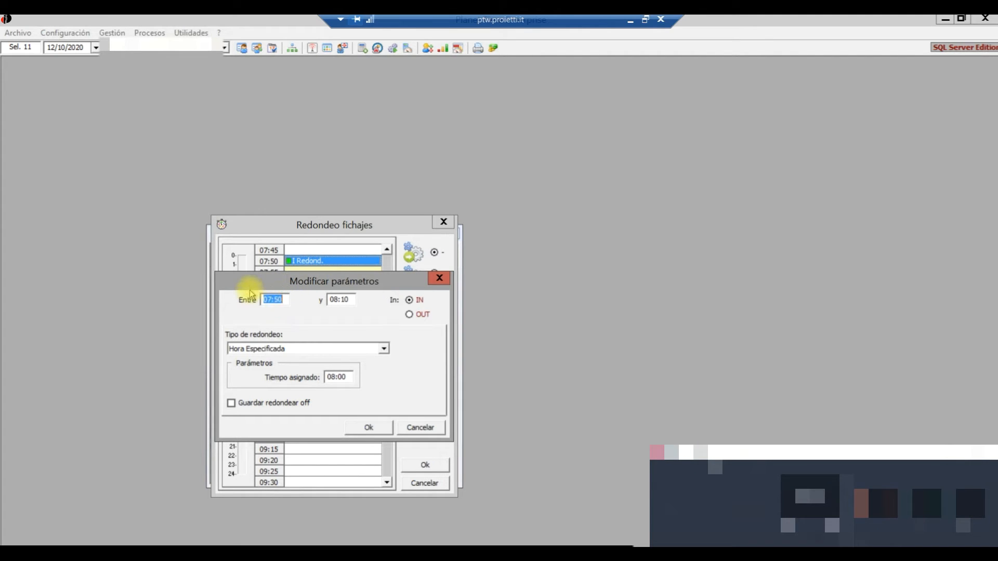
{"action": "type", "text": "0"}
{"action": "left_click", "coordinate": [352, 299]}
{"action": "type", "text": "09:"}
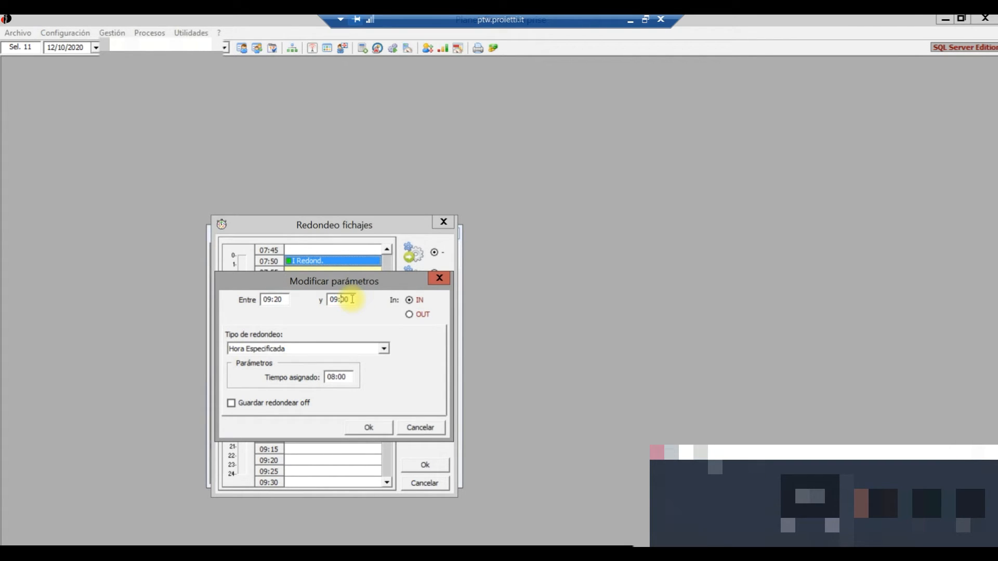
{"action": "type", "text": "40"}
{"action": "left_click", "coordinate": [351, 377]}
{"action": "type", "text": "093"}
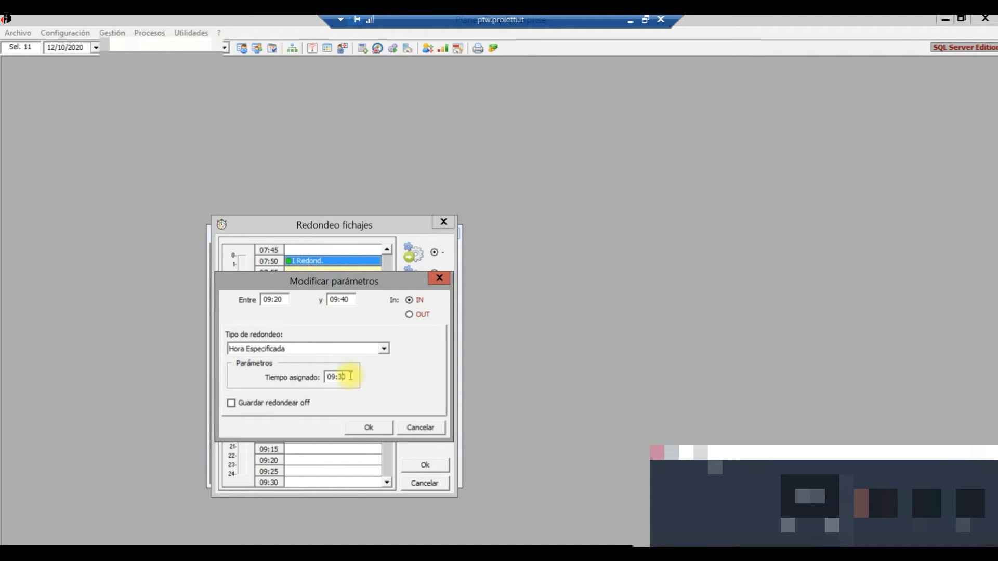
{"action": "left_click", "coordinate": [370, 427]}
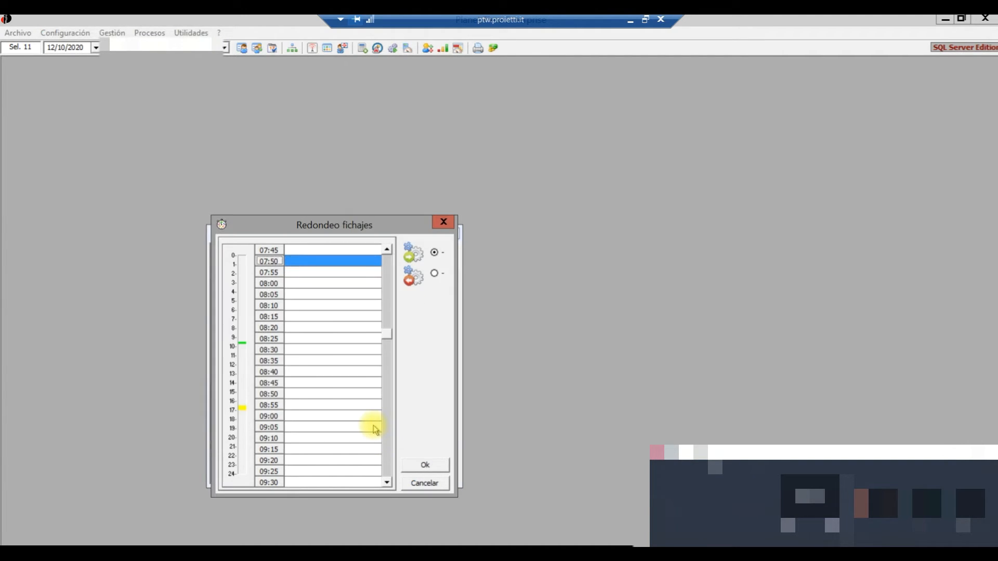
Step: Set the OUT rounding to apply between 16:50 and 17:10 with assigned time 17:00, and save the punch rounding settings
{"action": "left_click", "coordinate": [241, 407]}
{"action": "left_click", "coordinate": [387, 250]}
{"action": "left_click", "coordinate": [387, 250]}
{"action": "left_click", "coordinate": [387, 250]}
{"action": "left_click", "coordinate": [388, 250]}
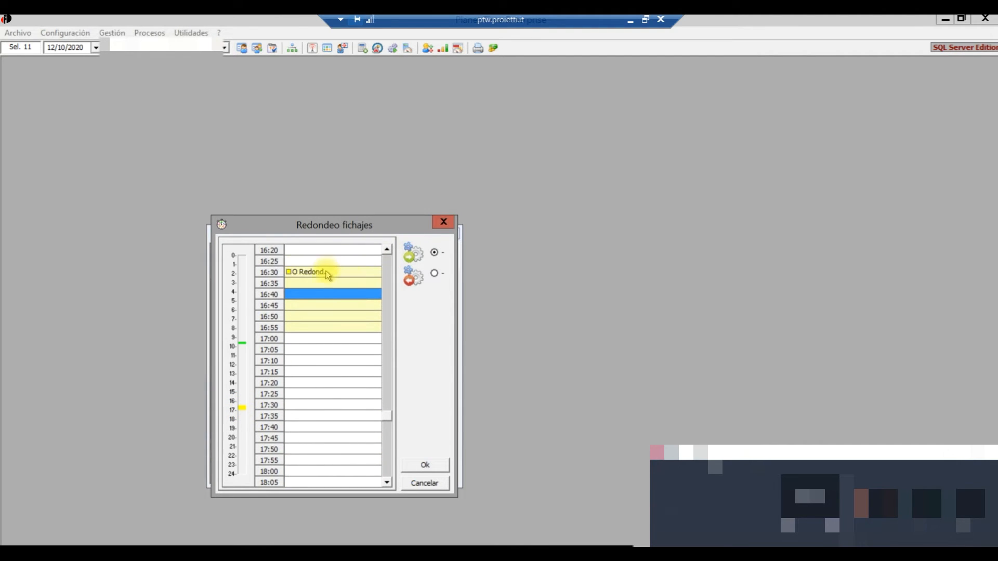
{"action": "double_click", "coordinate": [316, 271]}
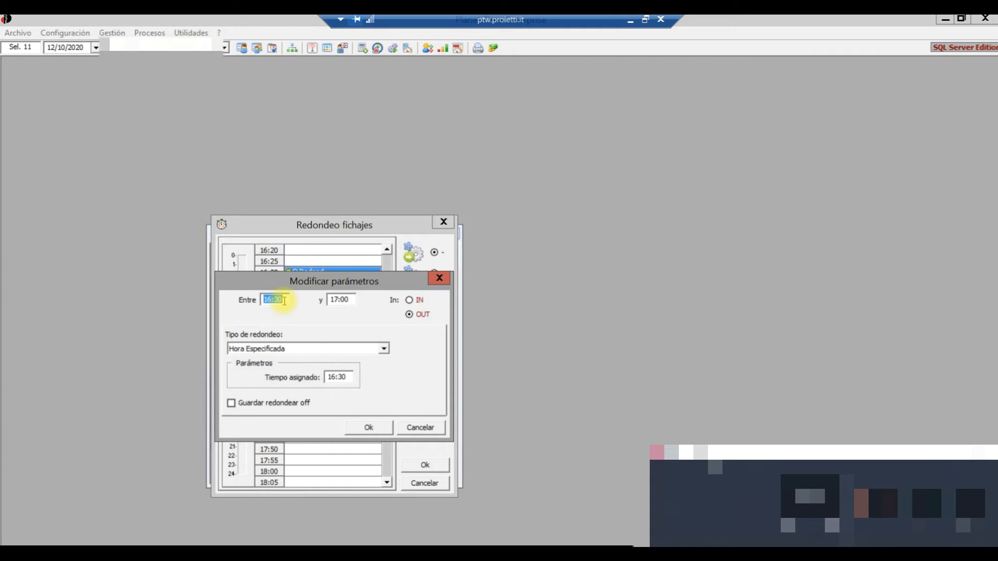
{"action": "type", "text": "1"}
{"action": "double_click", "coordinate": [345, 298]}
{"action": "type", "text": "71"}
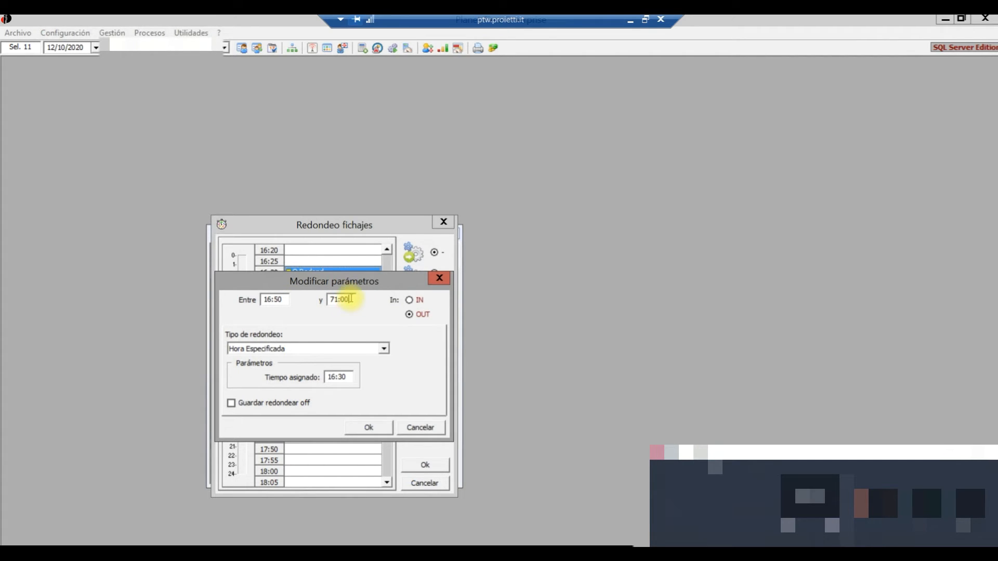
{"action": "double_click", "coordinate": [350, 298]}
{"action": "type", "text": "17:"}
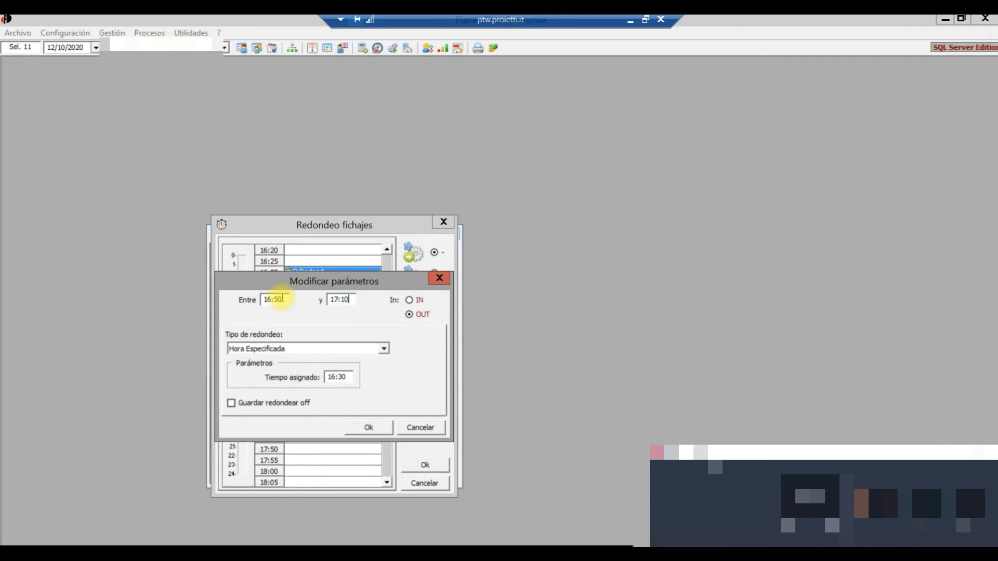
{"action": "double_click", "coordinate": [345, 377]}
{"action": "type", "text": "17"}
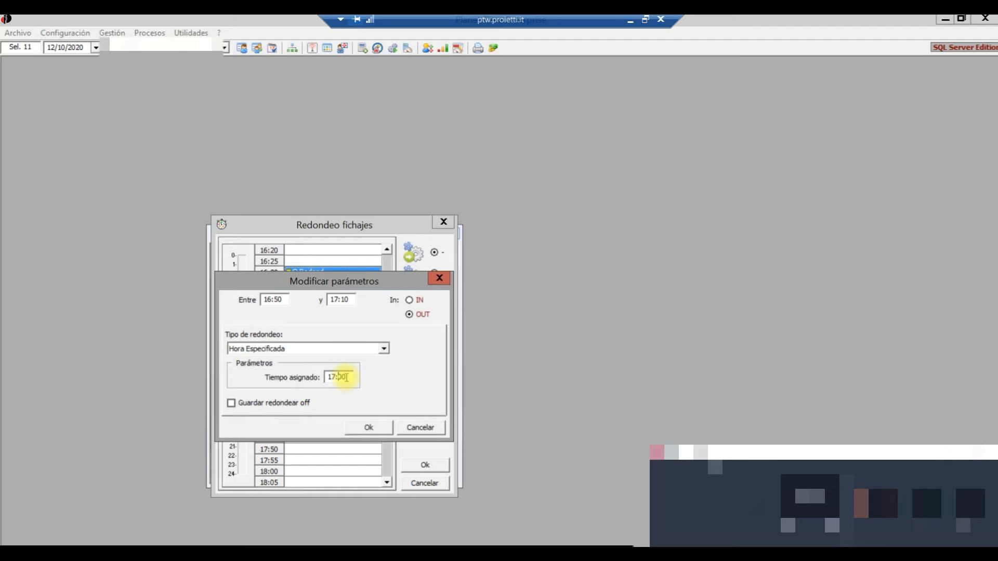
{"action": "left_click", "coordinate": [368, 427]}
{"action": "left_click", "coordinate": [426, 464]}
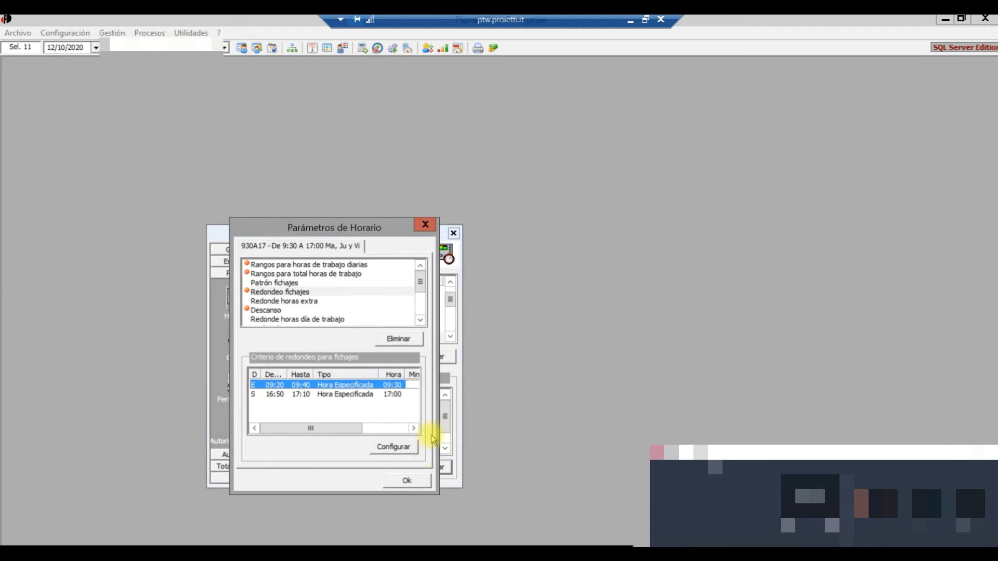
Step: In the Descanso parameters, set the Pausa Café break's end time, maximum duration and minimum duration to 00:05
{"action": "left_click", "coordinate": [276, 314]}
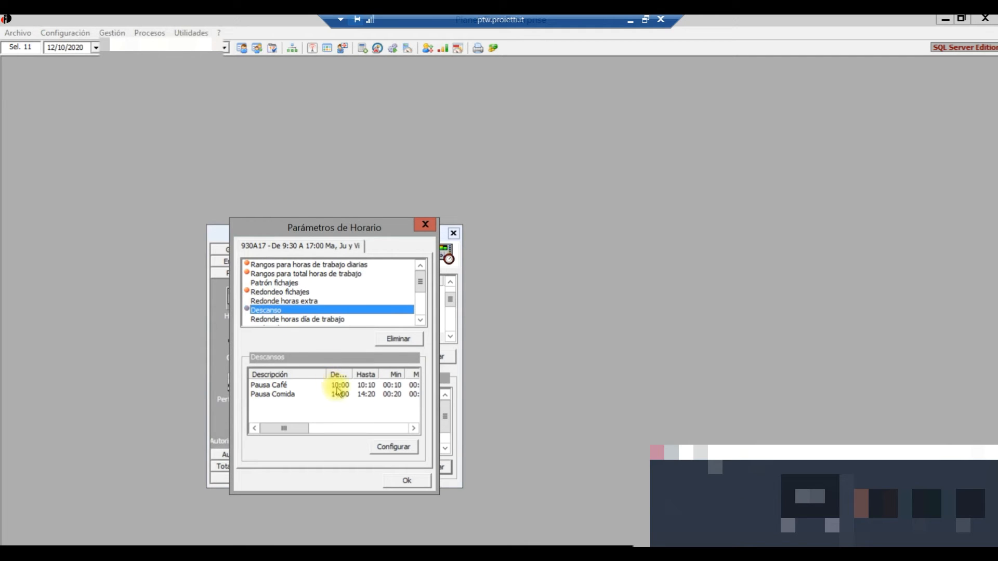
{"action": "double_click", "coordinate": [362, 391]}
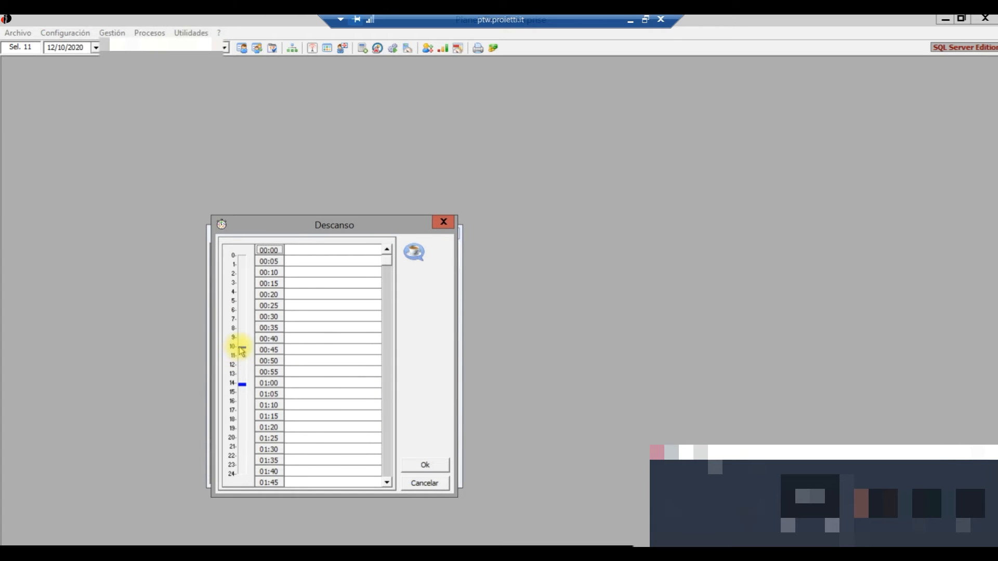
{"action": "left_click", "coordinate": [239, 347]}
{"action": "triple_click", "coordinate": [387, 250]}
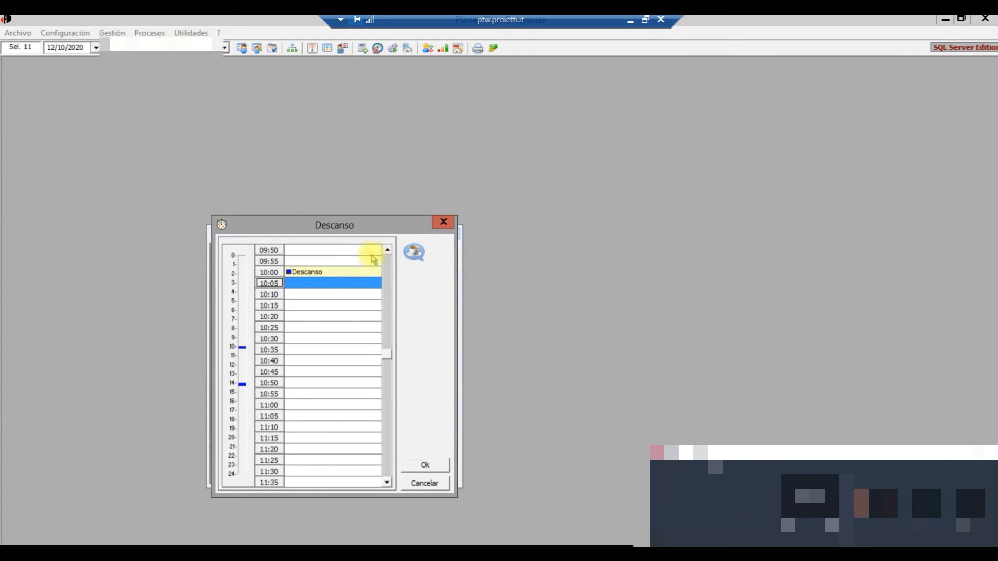
{"action": "double_click", "coordinate": [307, 271]}
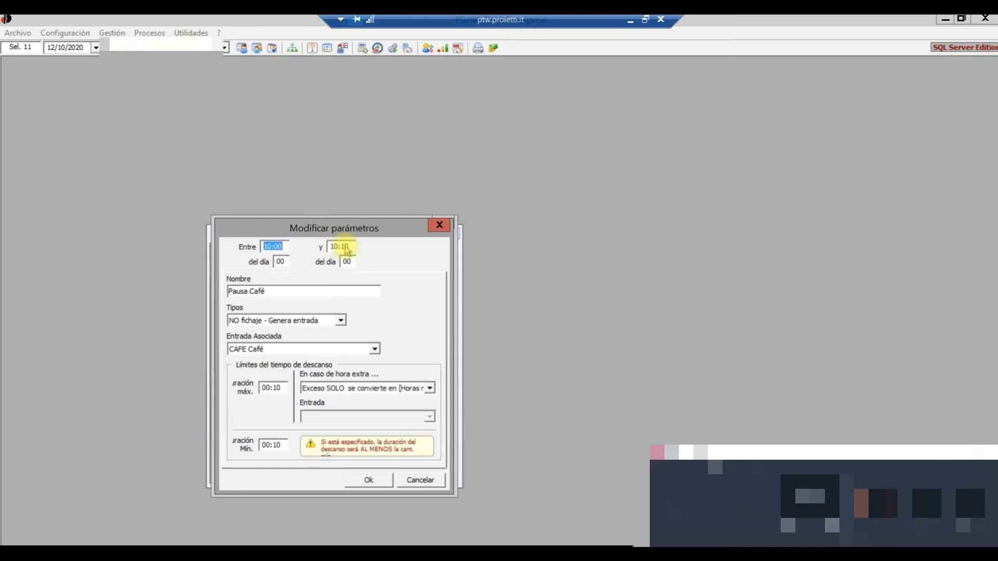
{"action": "left_click", "coordinate": [339, 249]}
{"action": "key", "text": "Delete"}
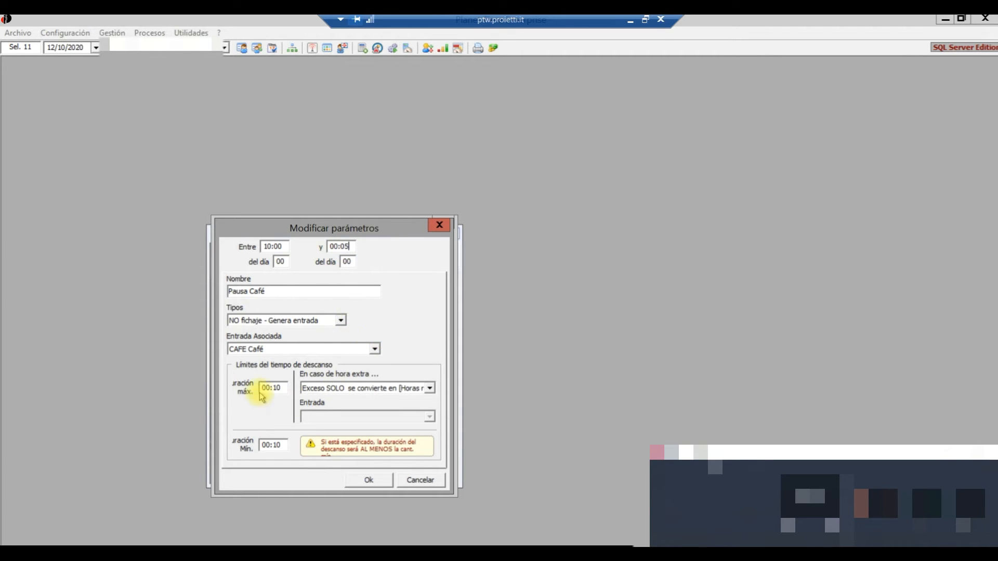
{"action": "double_click", "coordinate": [282, 386]}
{"action": "type", "text": "00:05"}
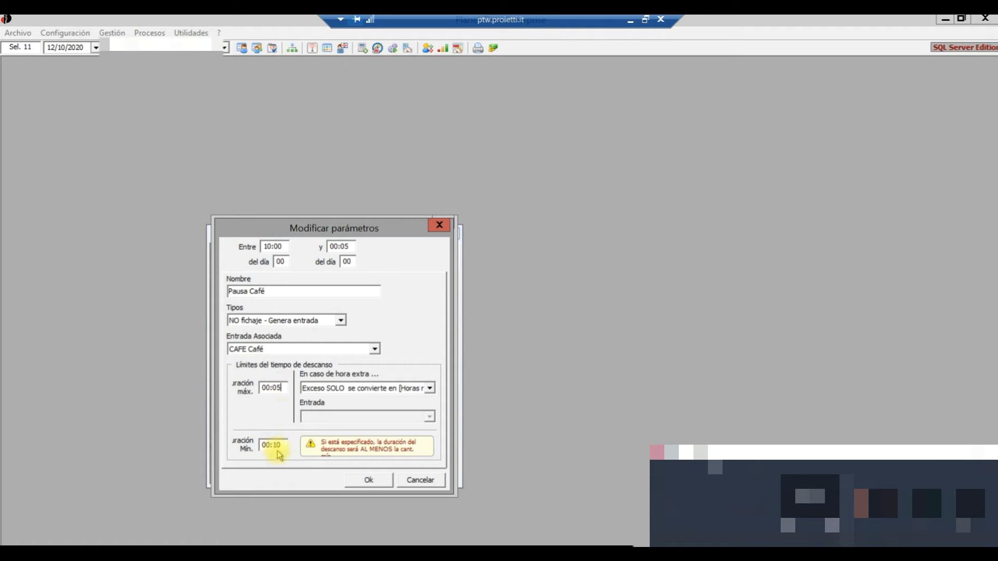
{"action": "double_click", "coordinate": [284, 444]}
{"action": "type", "text": "00:05"}
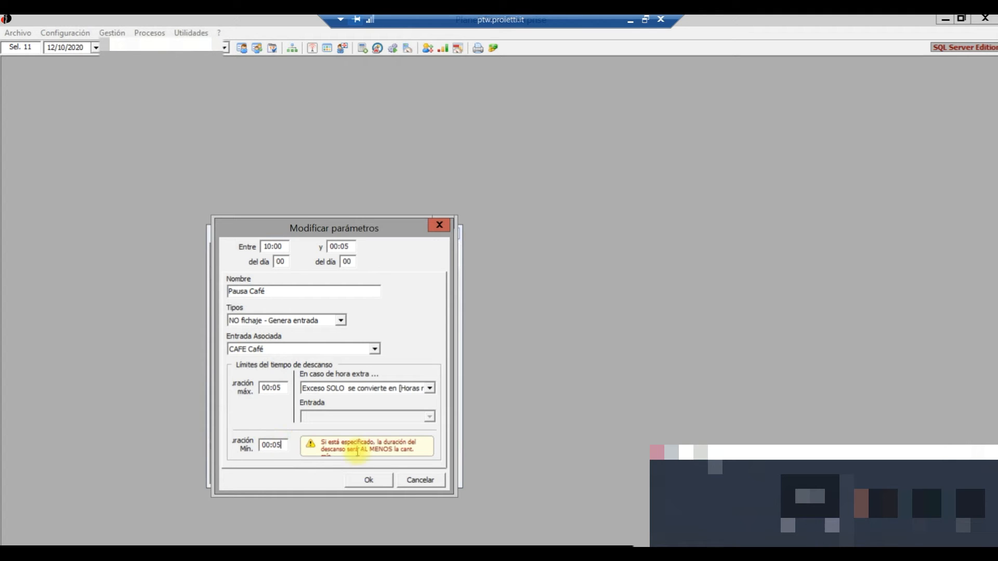
{"action": "left_click", "coordinate": [375, 484]}
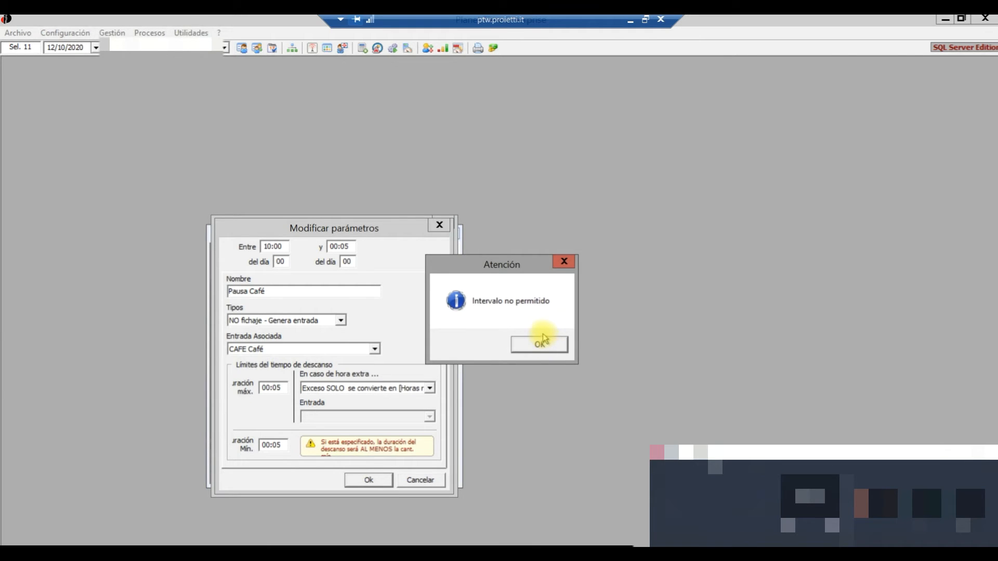
Step: Correct the end time of the Pausa Café break to 10:05 and accept the break's parameters
{"action": "left_click", "coordinate": [542, 341]}
{"action": "type", "text": "10:00"}
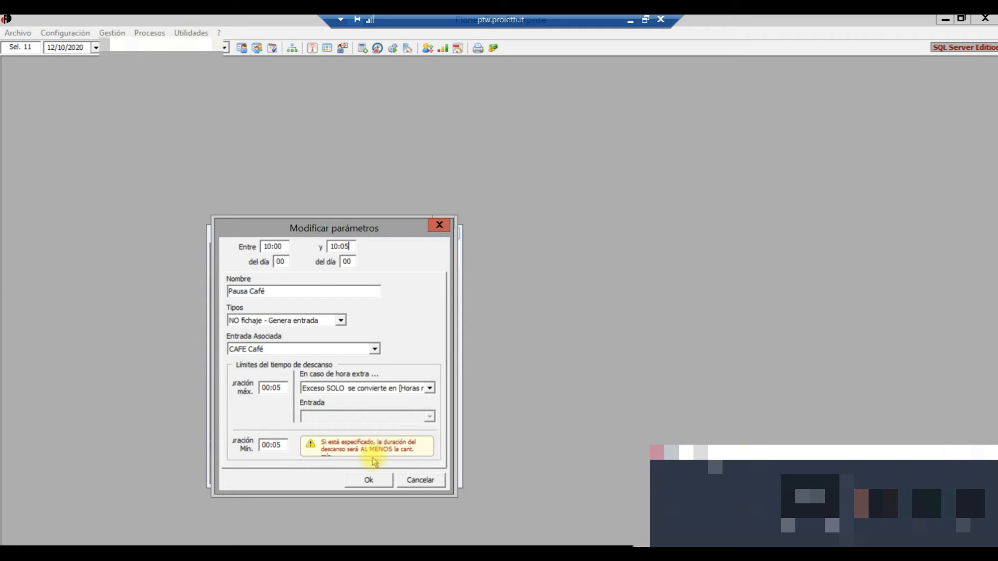
{"action": "left_click", "coordinate": [369, 480]}
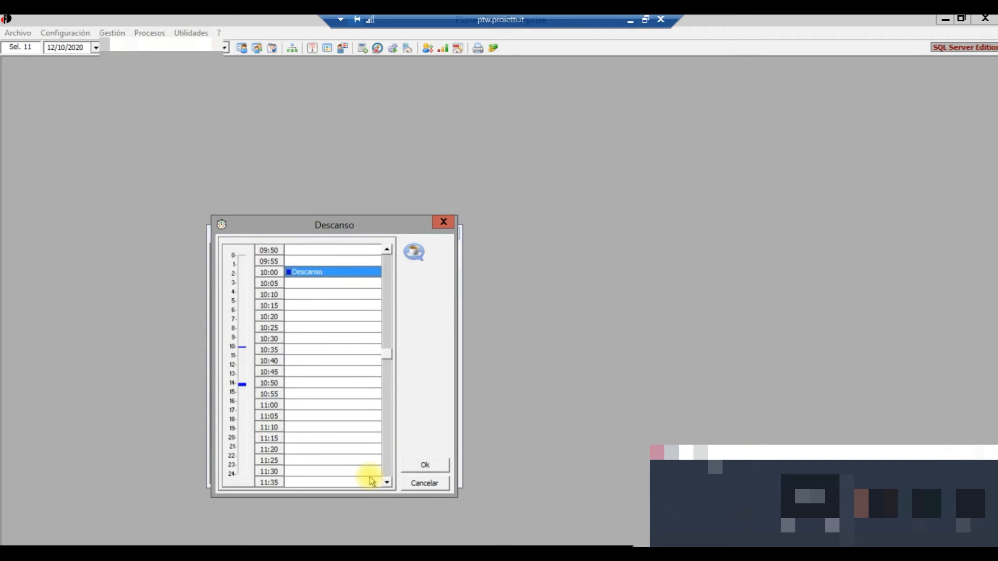
Step: Set the Pausa Comida break's interval to run from 14:00 to 14:30
{"action": "left_click", "coordinate": [243, 389]}
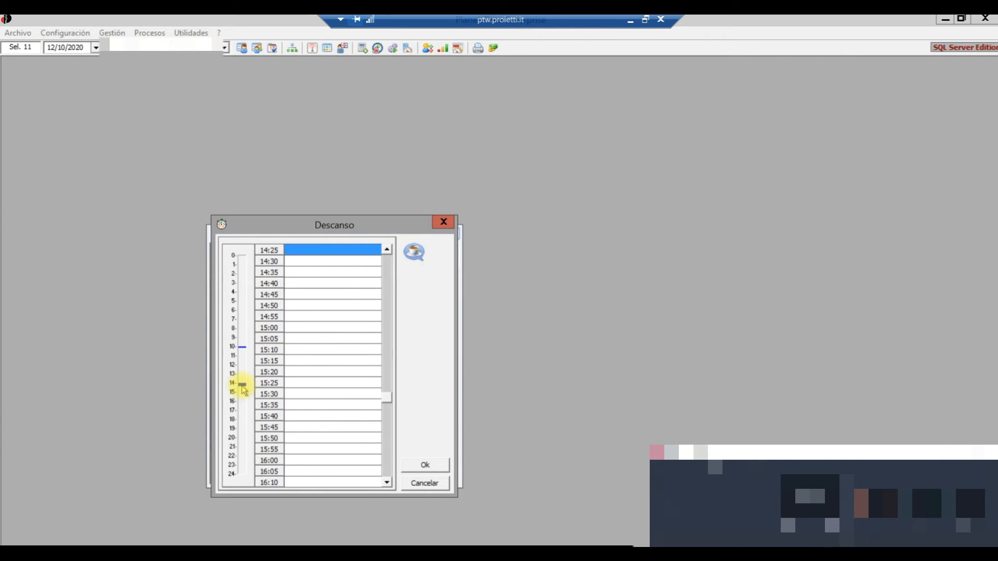
{"action": "left_click", "coordinate": [242, 385]}
{"action": "left_click", "coordinate": [387, 250]}
{"action": "left_click", "coordinate": [386, 250]}
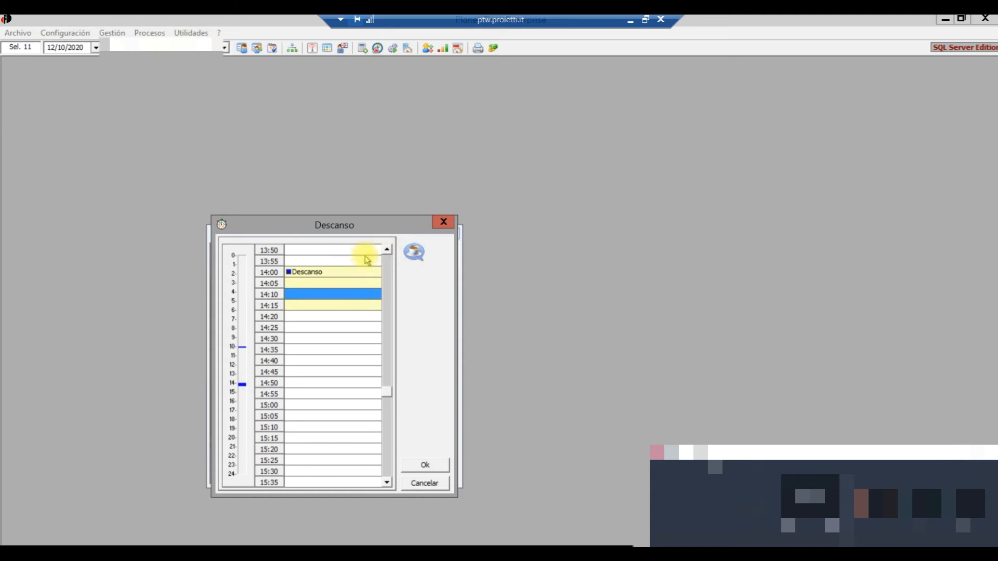
{"action": "double_click", "coordinate": [312, 272]}
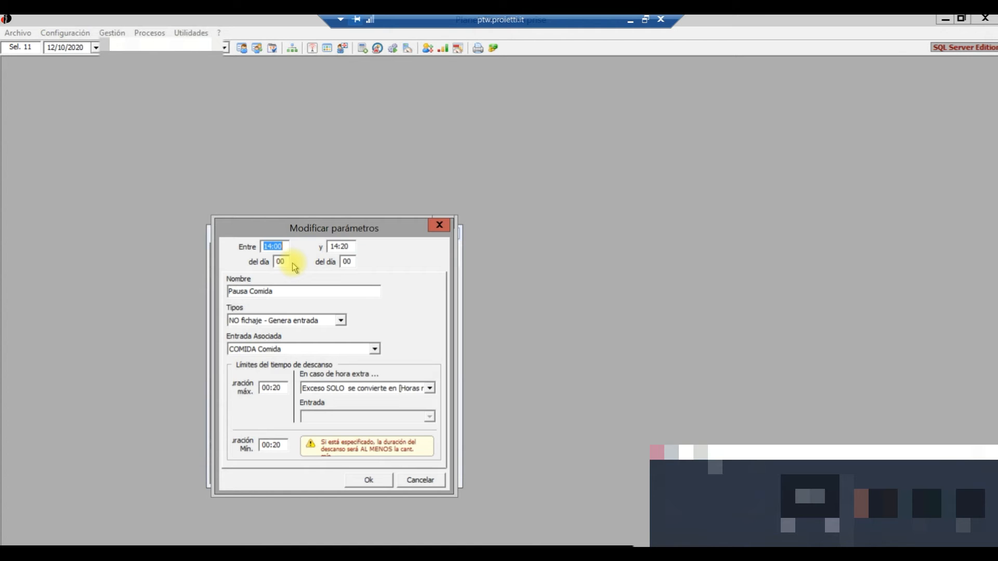
{"action": "type", "text": "1"}
{"action": "left_click", "coordinate": [351, 246]}
{"action": "type", "text": "1"}
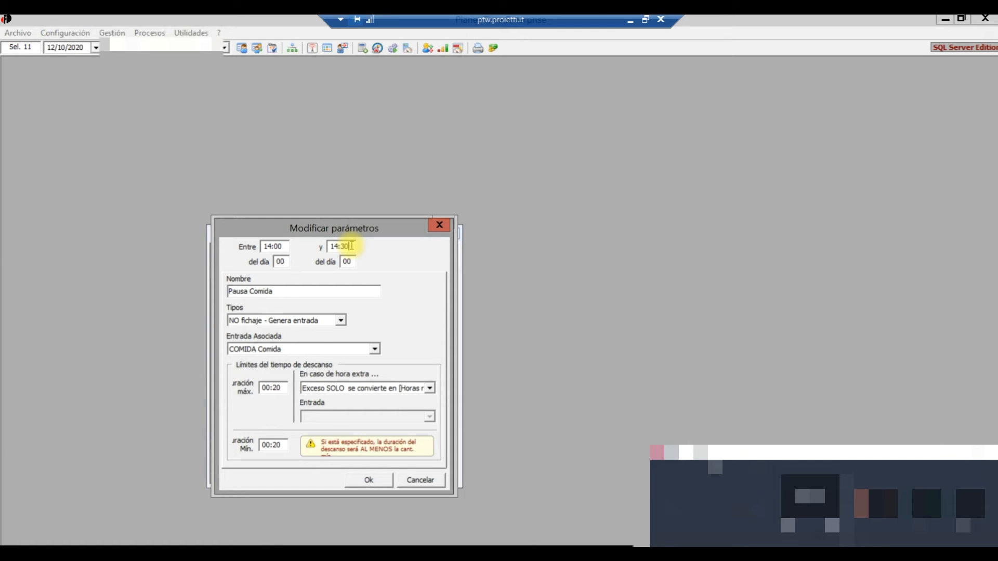
Step: Set the maximum and minimum durations of Pausa Comida to 00:30 and save the break settings
{"action": "left_click", "coordinate": [281, 388]}
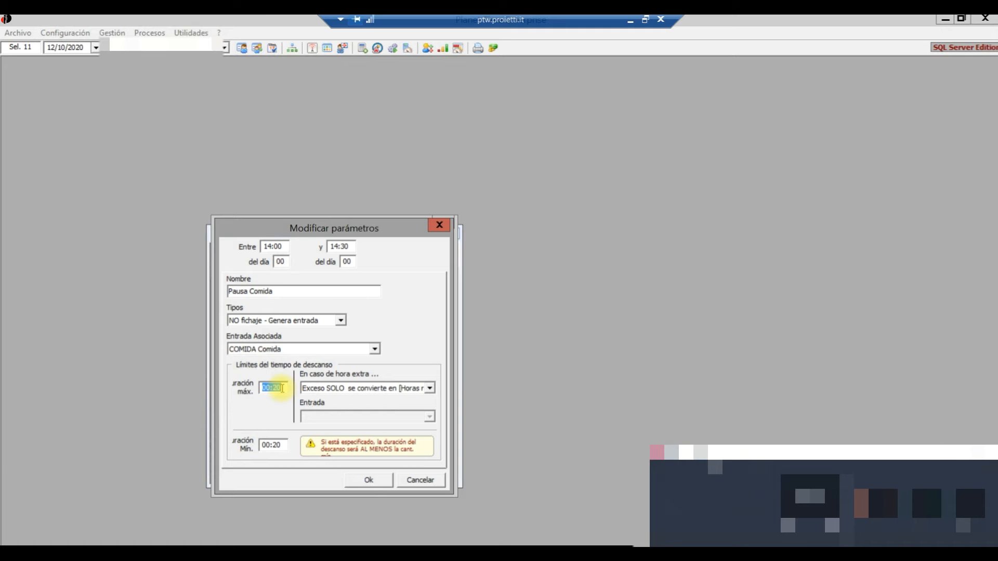
{"action": "type", "text": "0"}
{"action": "left_click", "coordinate": [280, 446]}
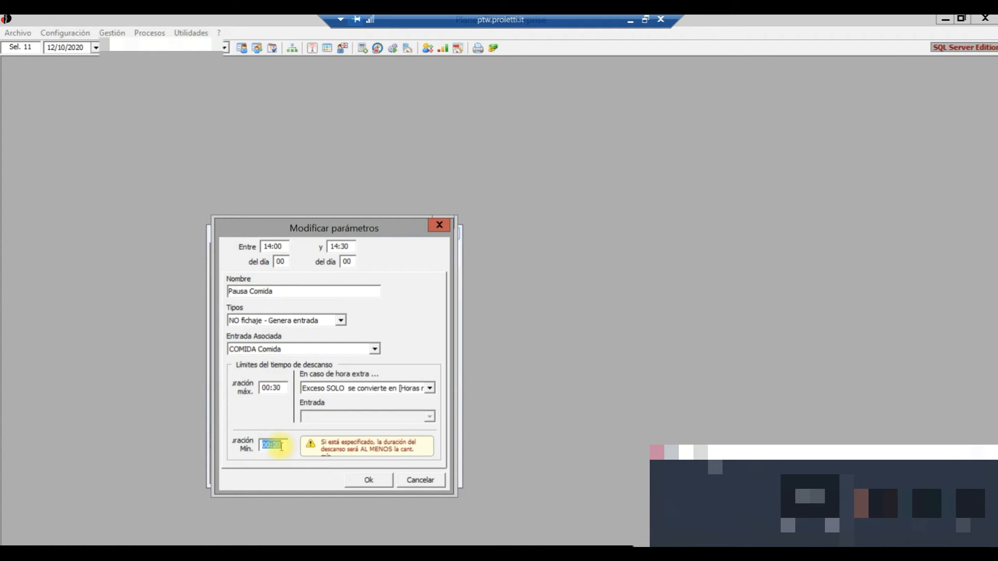
{"action": "type", "text": "0"}
{"action": "left_click", "coordinate": [369, 477]}
{"action": "left_click", "coordinate": [415, 467]}
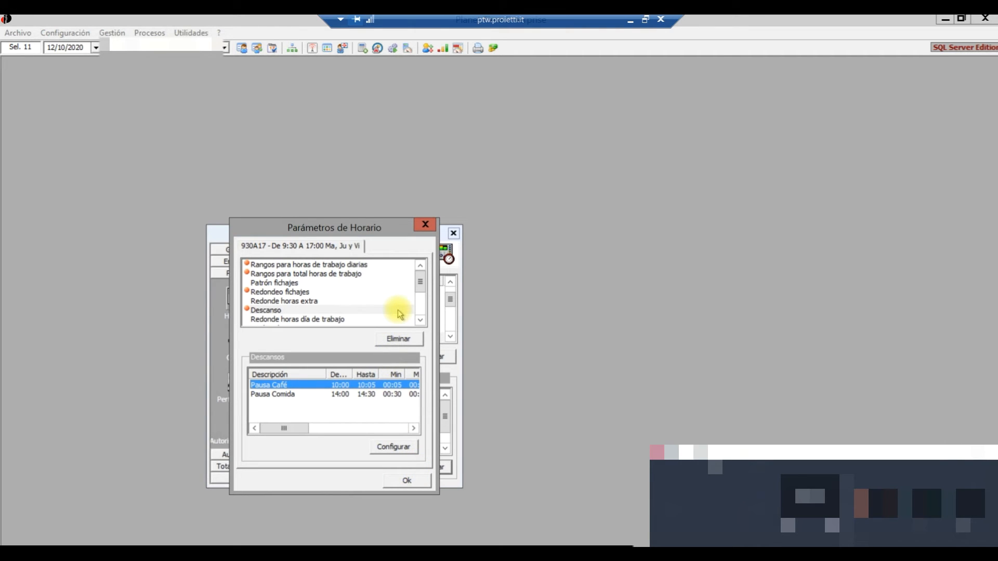
Step: In Autocompensaciones Ausencias, set the HFALT entry's quantity to 07:00 and accept the 930A17 schedule parameters
{"action": "left_click", "coordinate": [420, 321]}
{"action": "left_click", "coordinate": [420, 321]}
{"action": "left_click", "coordinate": [420, 320]}
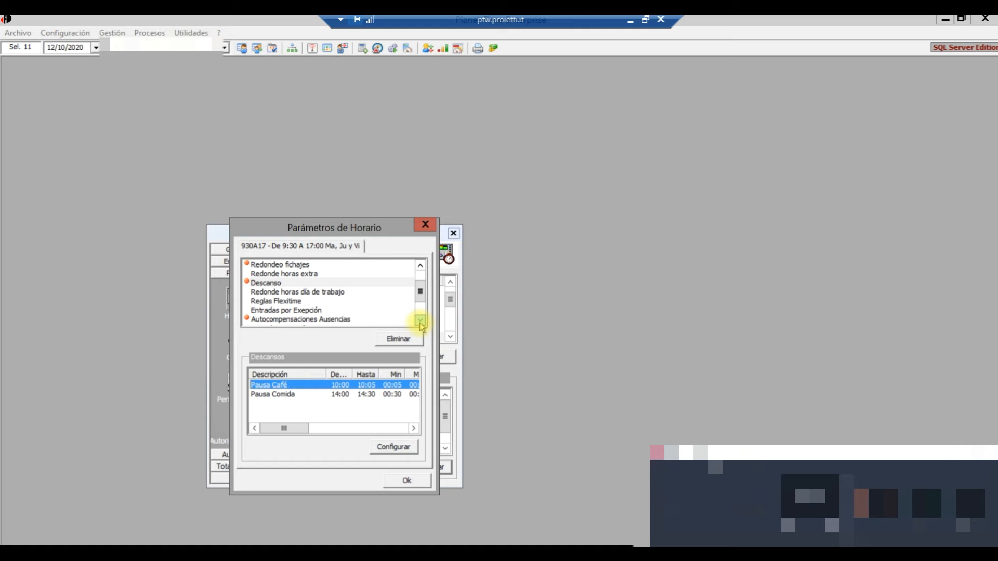
{"action": "left_click", "coordinate": [358, 320]}
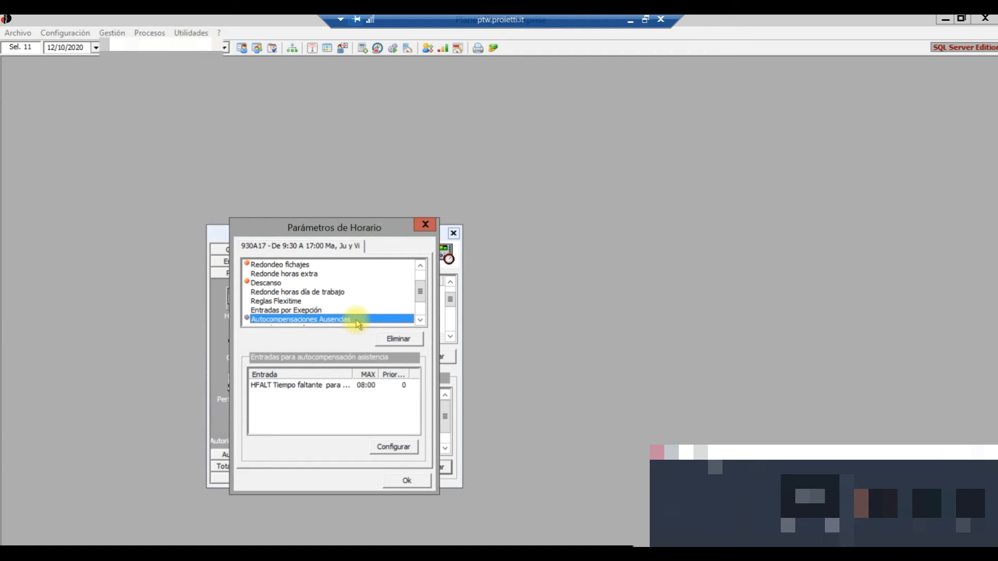
{"action": "left_click", "coordinate": [348, 389]}
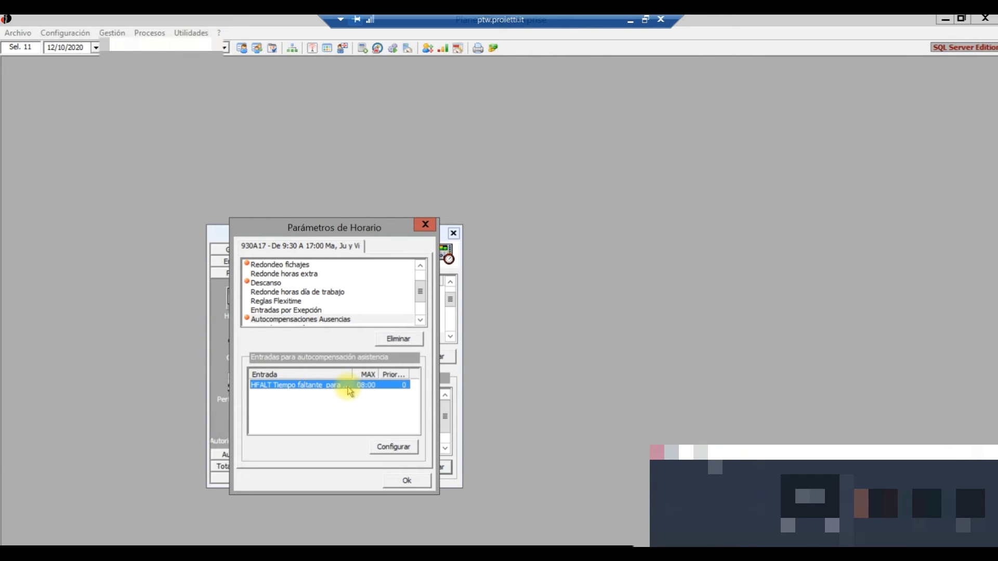
{"action": "double_click", "coordinate": [348, 388]}
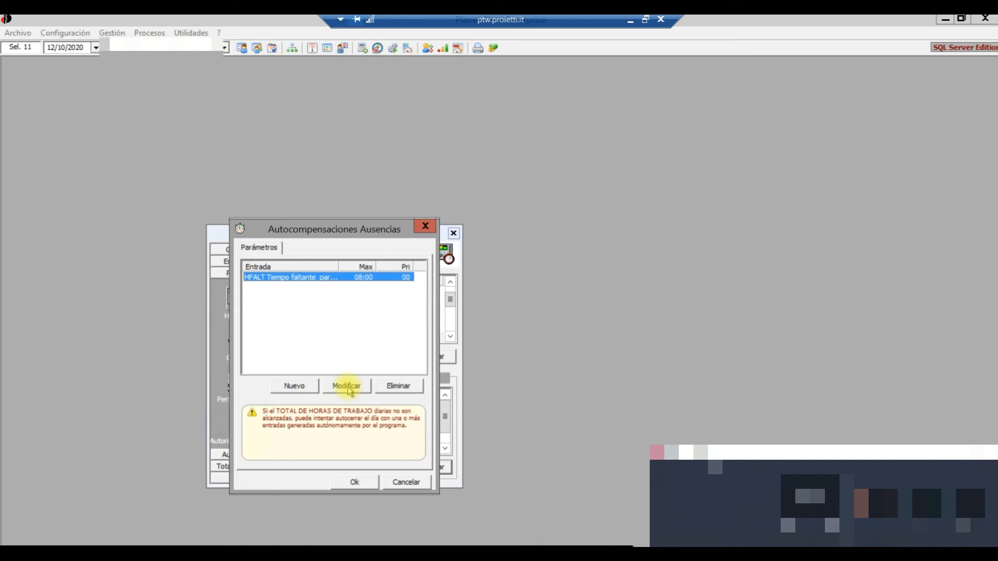
{"action": "double_click", "coordinate": [353, 279]}
{"action": "double_click", "coordinate": [321, 378]}
{"action": "type", "text": "0"}
{"action": "type", "text": "7:0"}
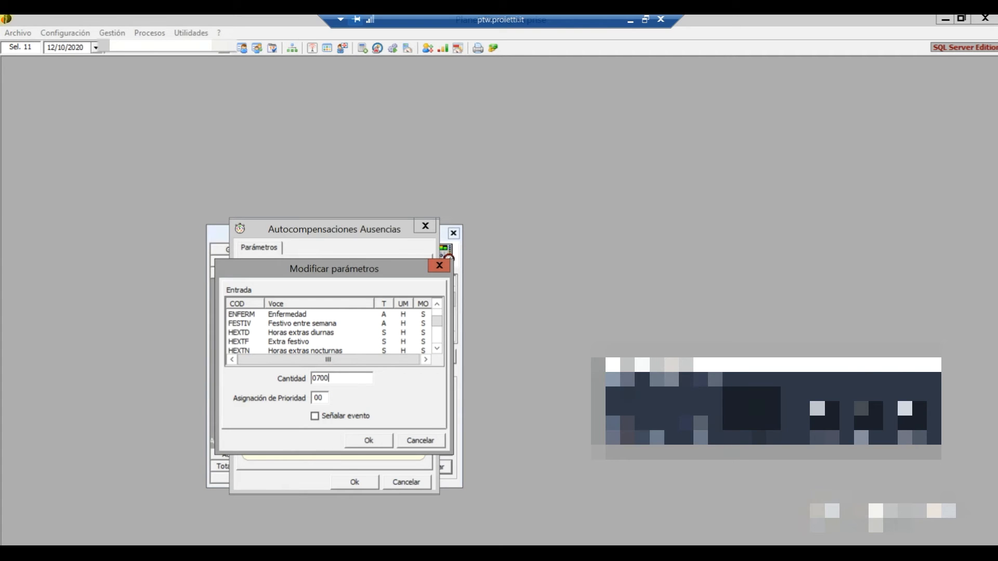
{"action": "left_click", "coordinate": [357, 440]}
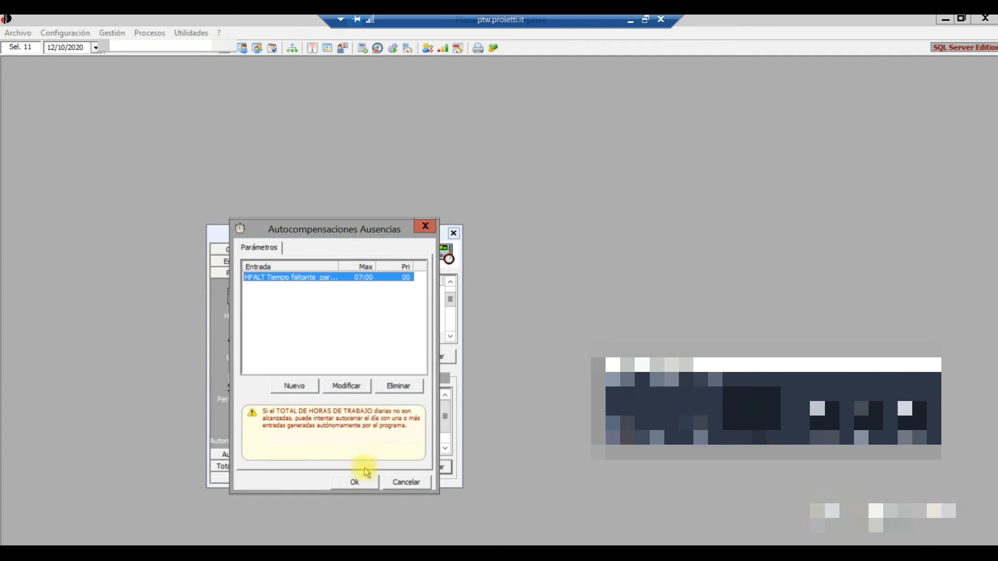
{"action": "left_click", "coordinate": [356, 483]}
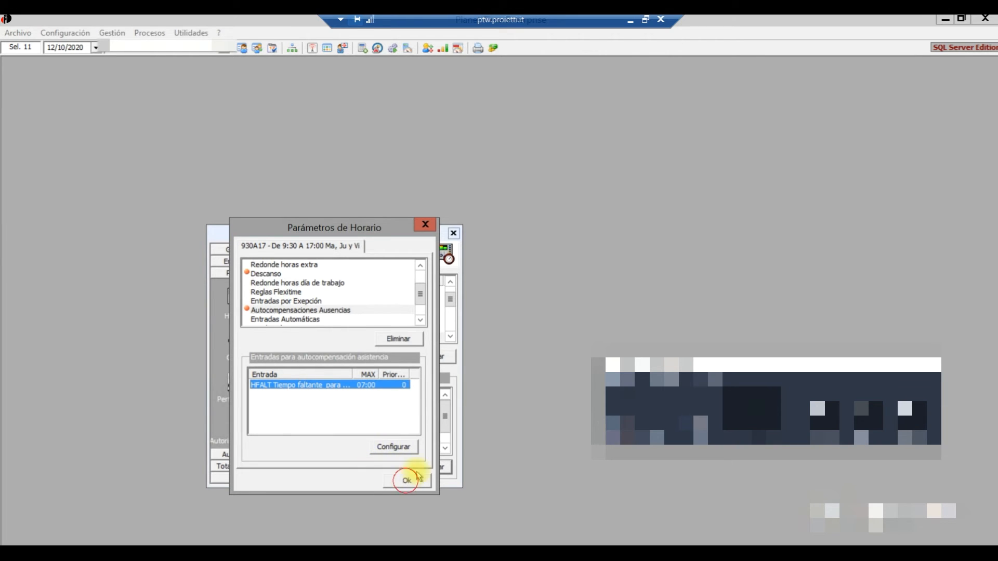
{"action": "left_click", "coordinate": [405, 479]}
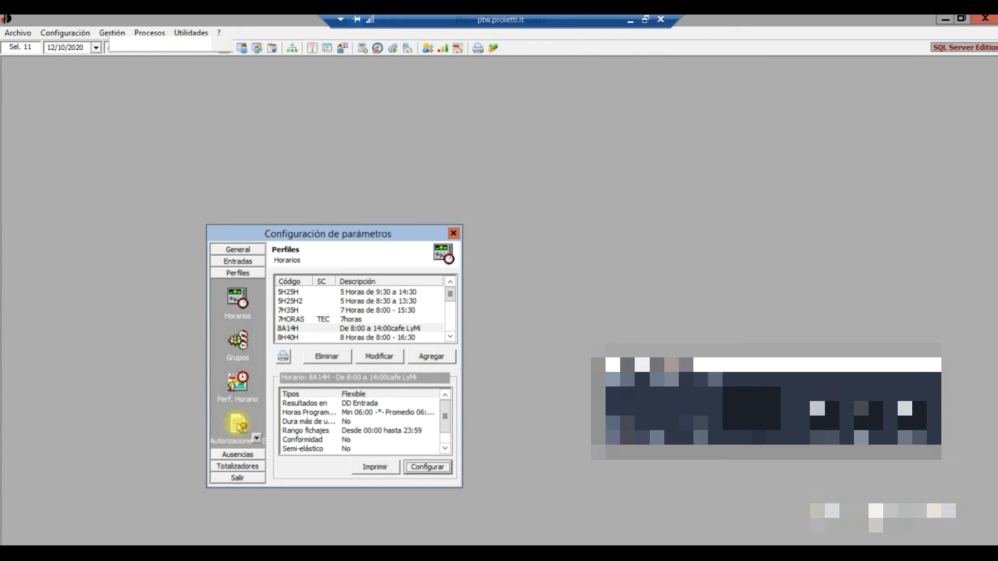
Step: Add a new weekly schedule profile and describe it as "Perfil esp" followed by the employee's first name
{"action": "left_click", "coordinate": [239, 384]}
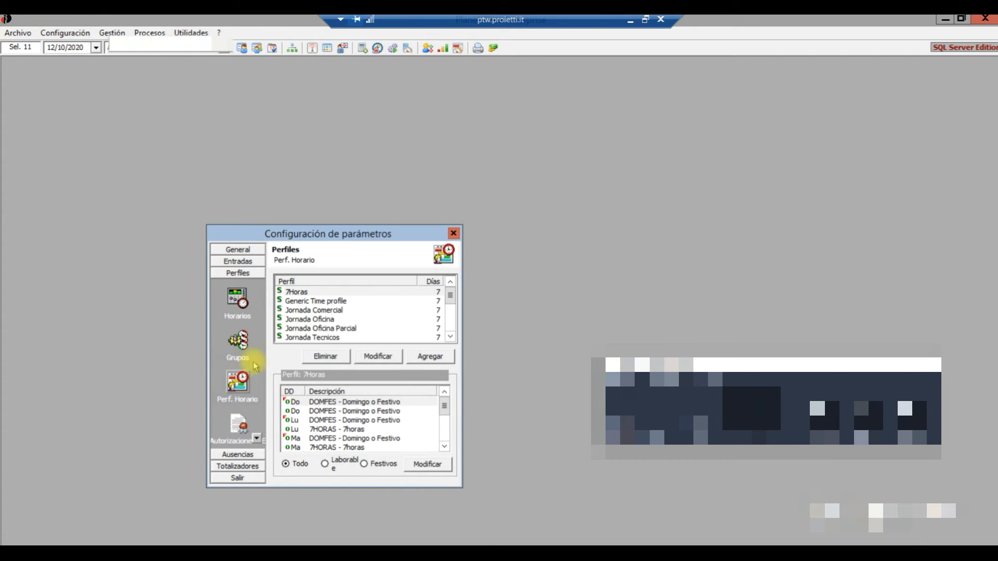
{"action": "left_click", "coordinate": [343, 329]}
{"action": "scroll", "coordinate": [343, 331], "scroll_direction": "down", "scroll_amount": 3}
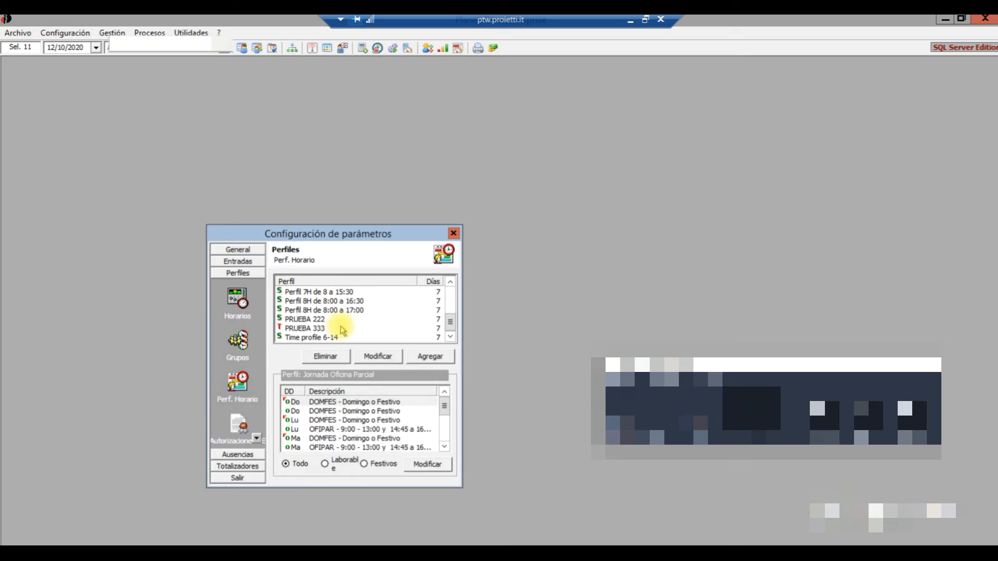
{"action": "scroll", "coordinate": [343, 330], "scroll_direction": "up", "scroll_amount": 1}
{"action": "scroll", "coordinate": [343, 330], "scroll_direction": "down", "scroll_amount": 1}
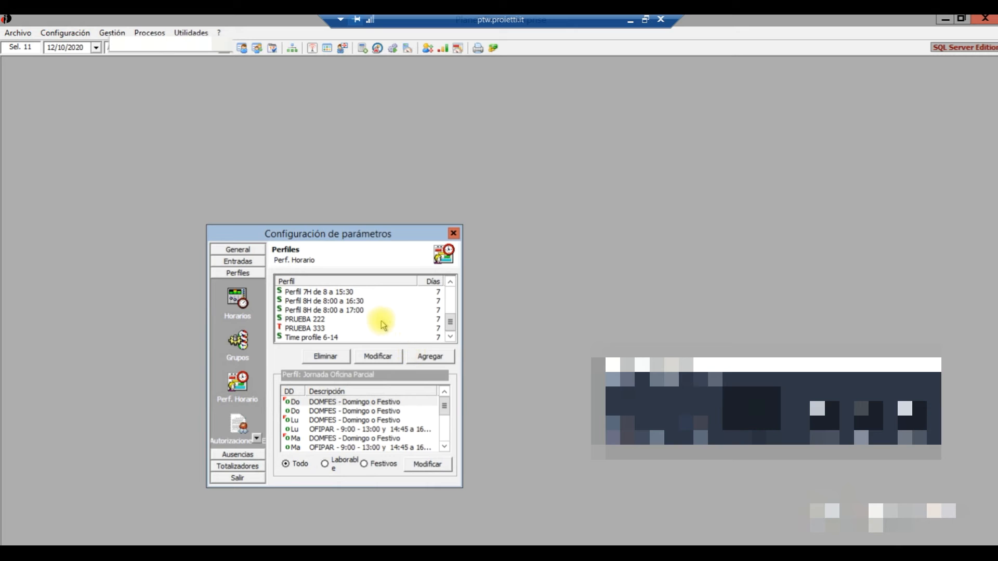
{"action": "left_click", "coordinate": [415, 357]}
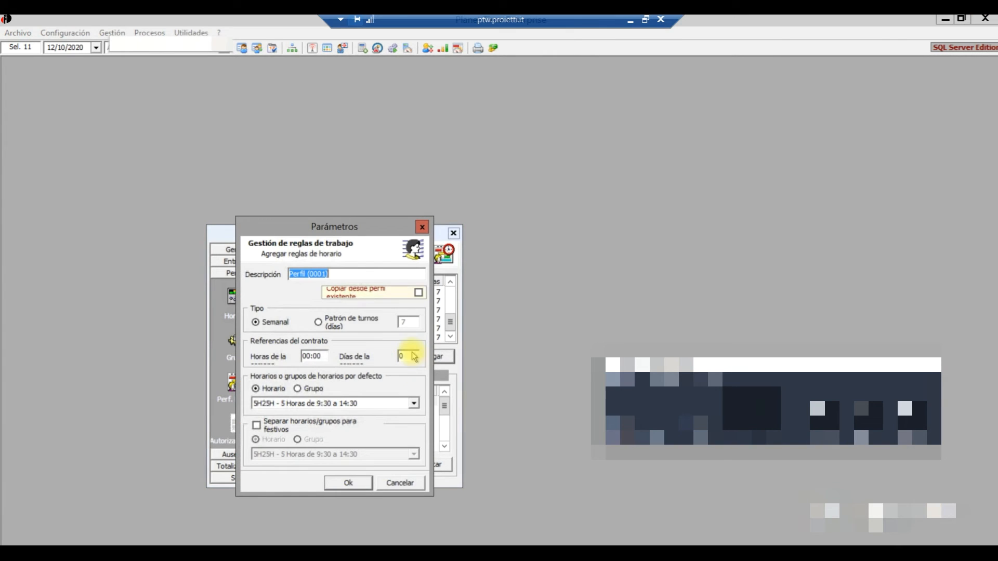
{"action": "left_click", "coordinate": [343, 272]}
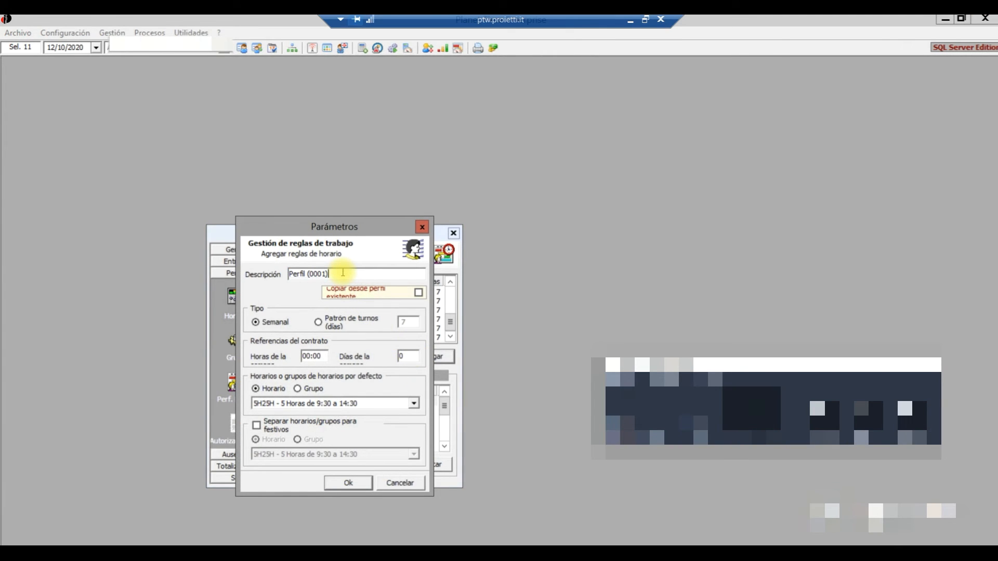
{"action": "key", "text": "BackSpace"}
{"action": "type", "text": "esp Matilde"}
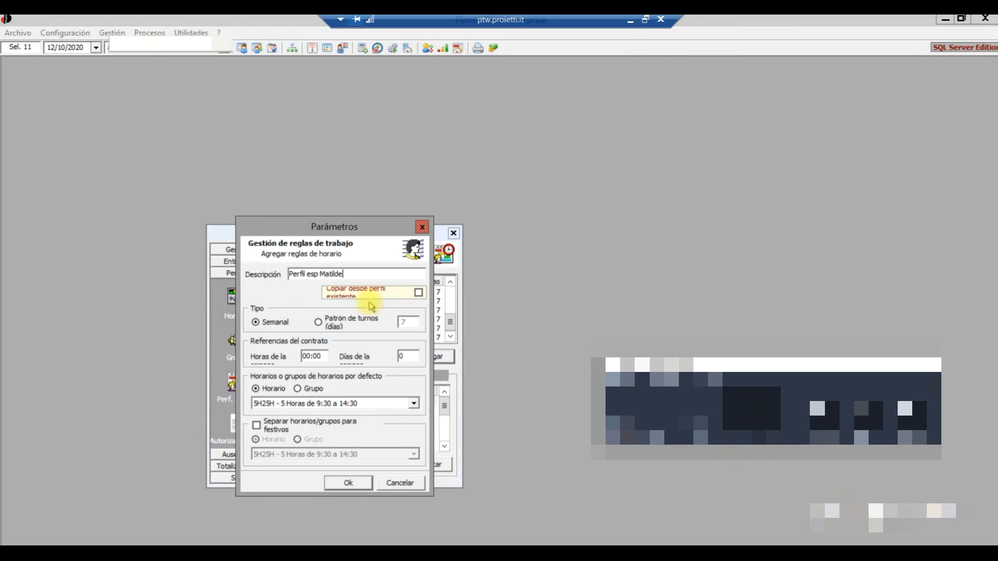
Step: Choose 8A14H - De 8:00 a 14:00cafe LyMi as the new profile's default schedule and save the profile
{"action": "left_click", "coordinate": [414, 404]}
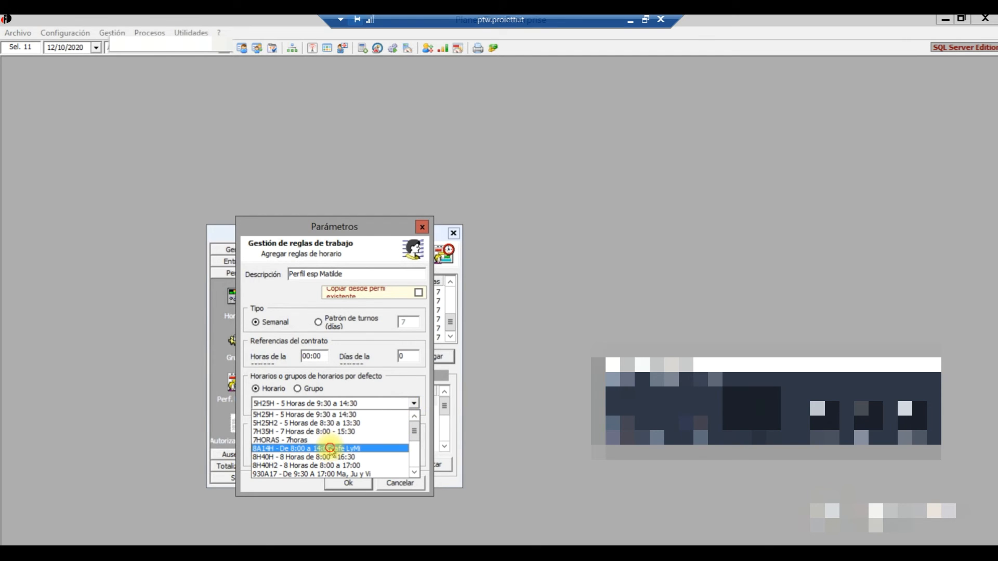
{"action": "left_click", "coordinate": [331, 451]}
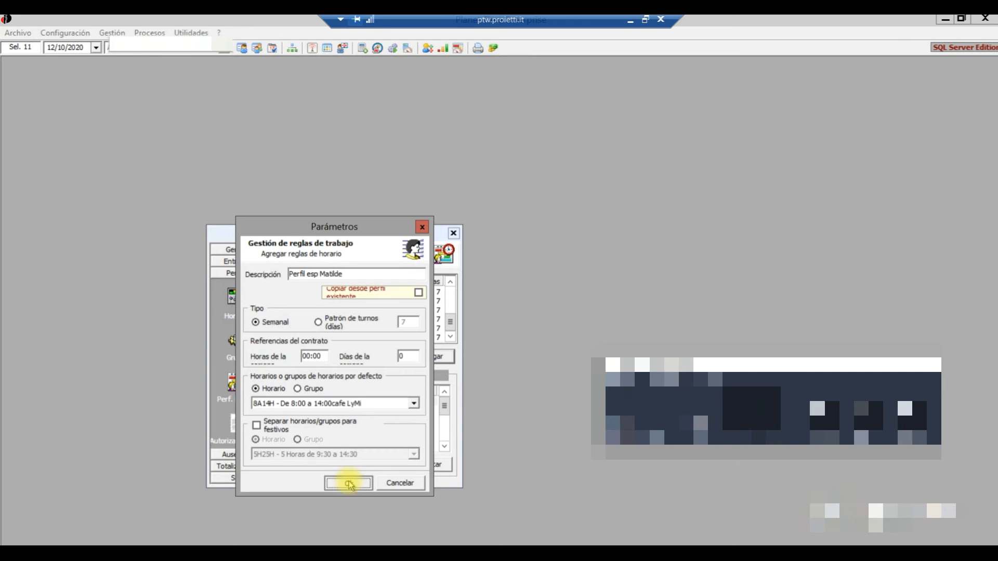
{"action": "left_click", "coordinate": [349, 484]}
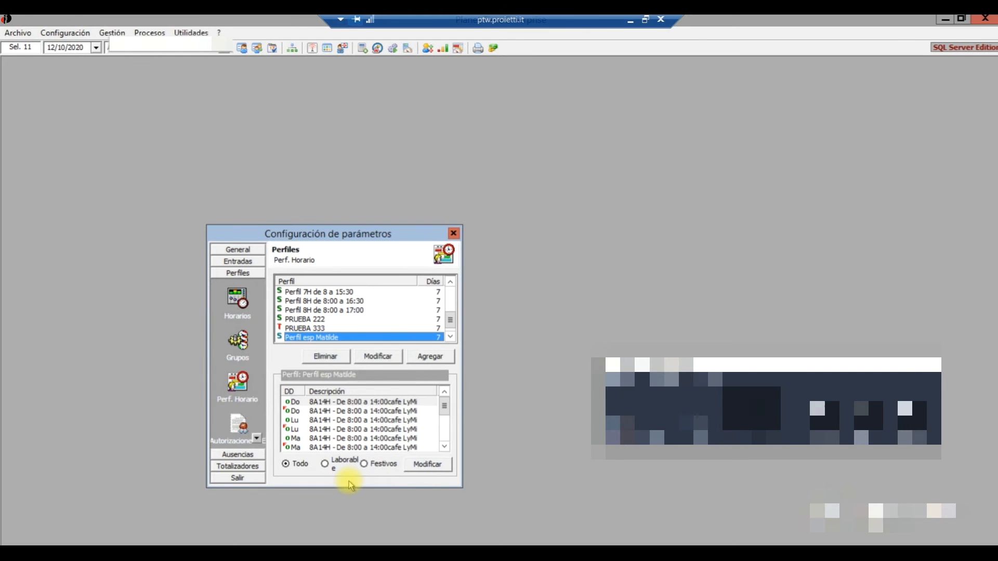
Step: Assign the DOMFES - Domingo o Festivo schedule to both the regular and holiday Sunday of the new profile
{"action": "double_click", "coordinate": [369, 406]}
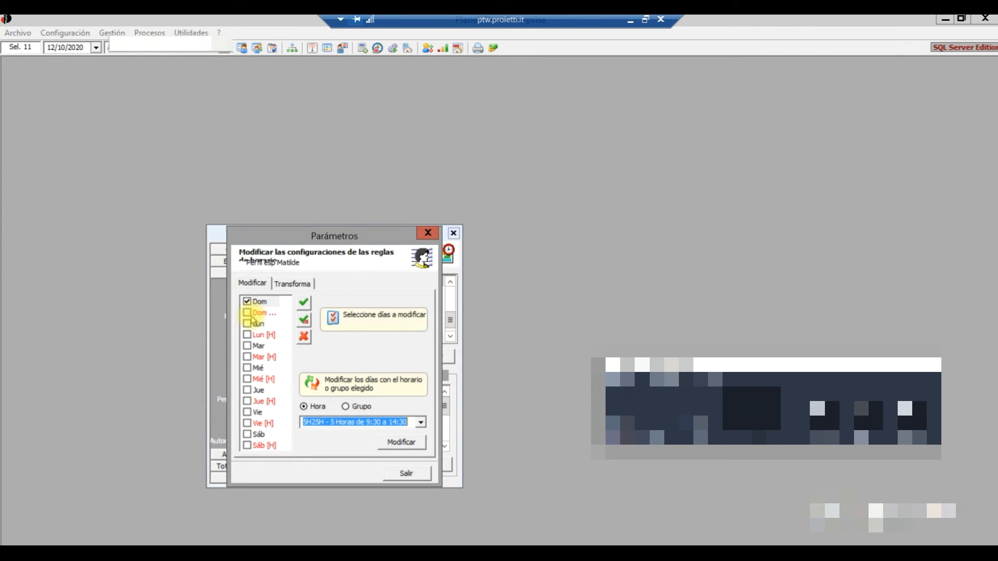
{"action": "left_click", "coordinate": [420, 423]}
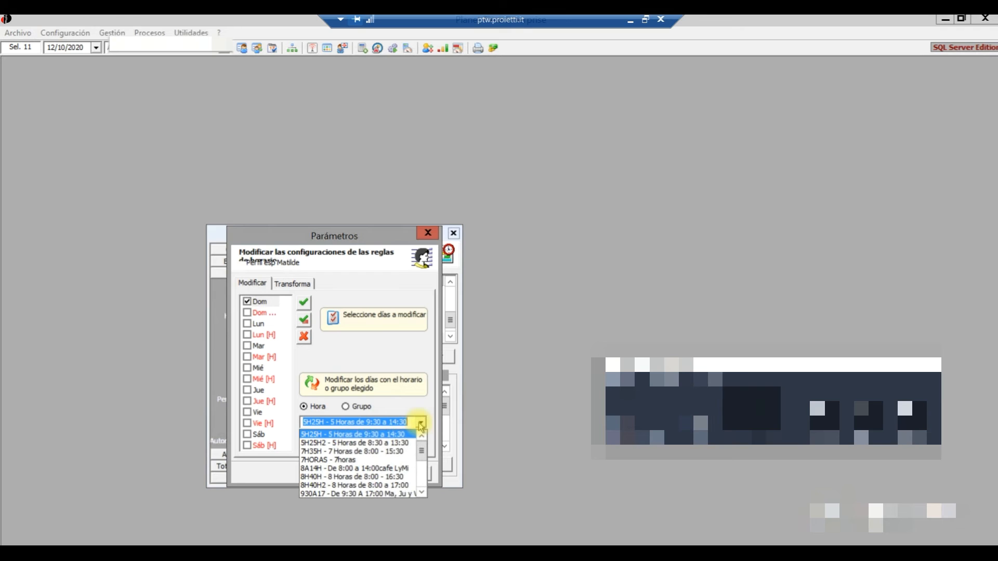
{"action": "left_click", "coordinate": [420, 422]}
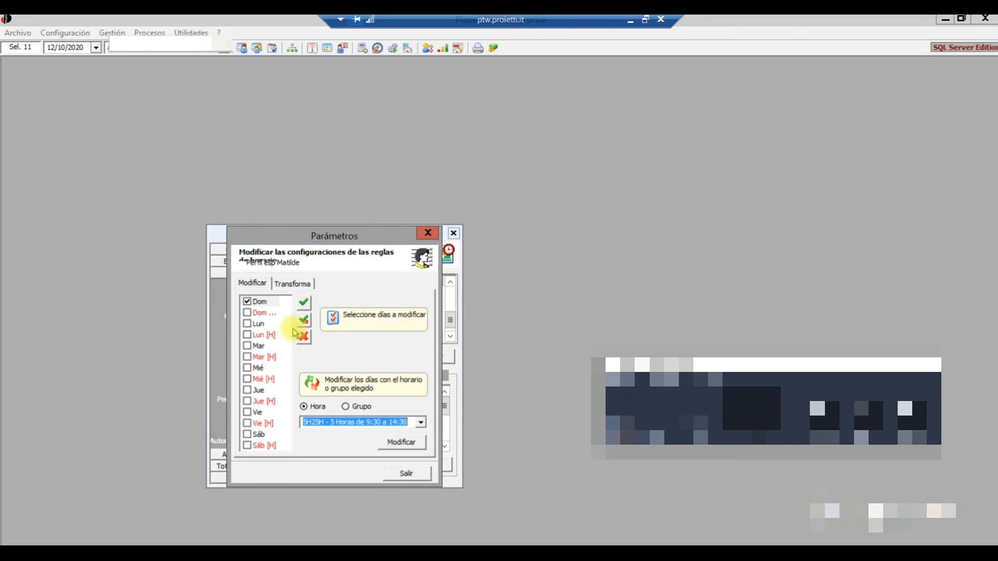
{"action": "left_click", "coordinate": [262, 313]}
{"action": "left_click", "coordinate": [248, 313]}
{"action": "left_click", "coordinate": [422, 424]}
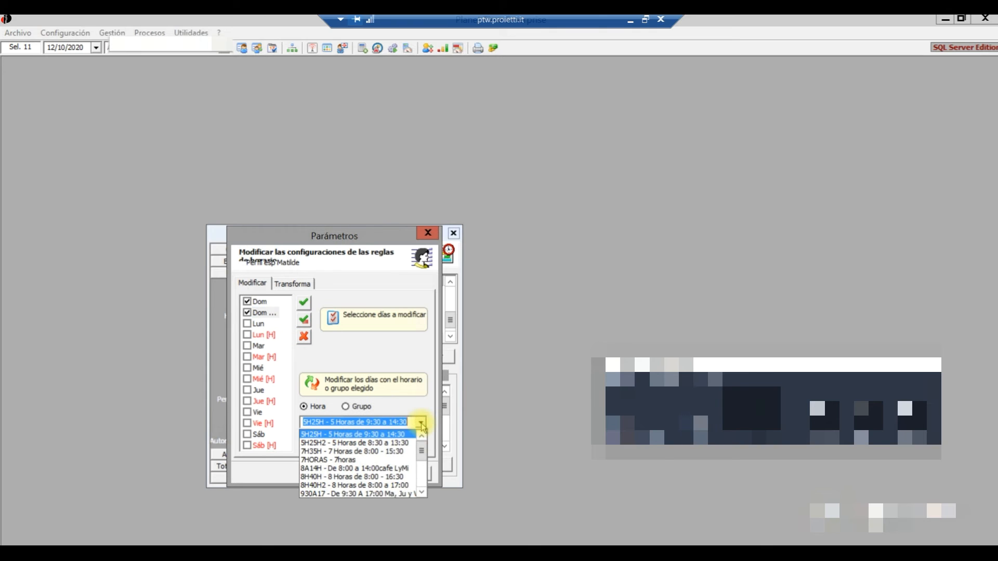
{"action": "scroll", "coordinate": [366, 465], "scroll_direction": "down", "scroll_amount": 3}
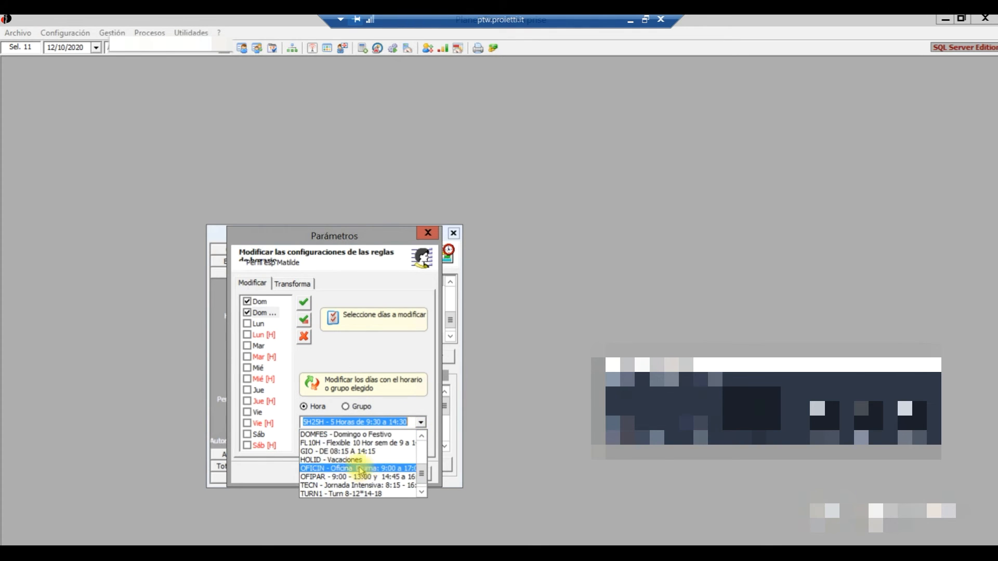
{"action": "scroll", "coordinate": [359, 466], "scroll_direction": "up", "scroll_amount": 1}
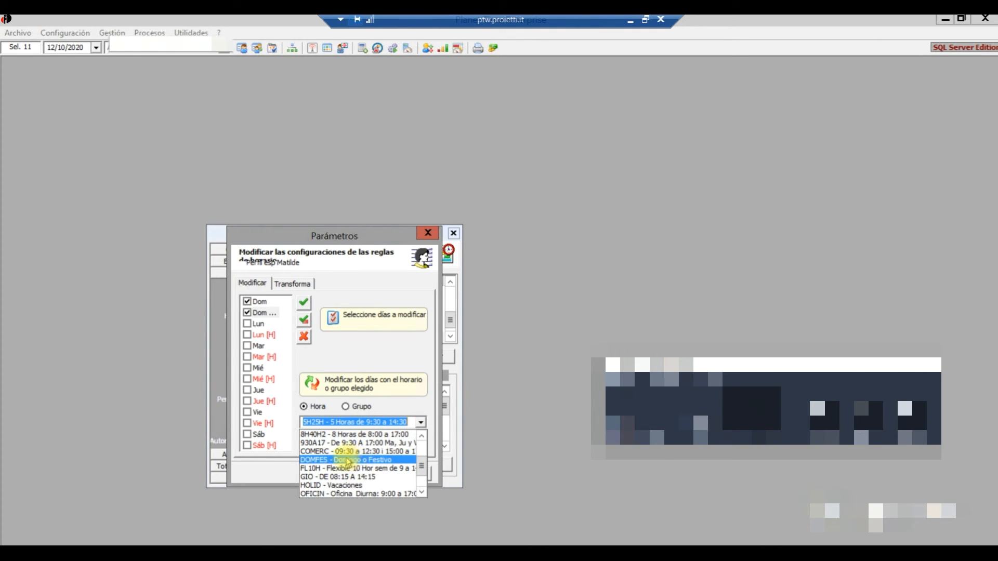
{"action": "scroll", "coordinate": [347, 473], "scroll_direction": "up", "scroll_amount": 1}
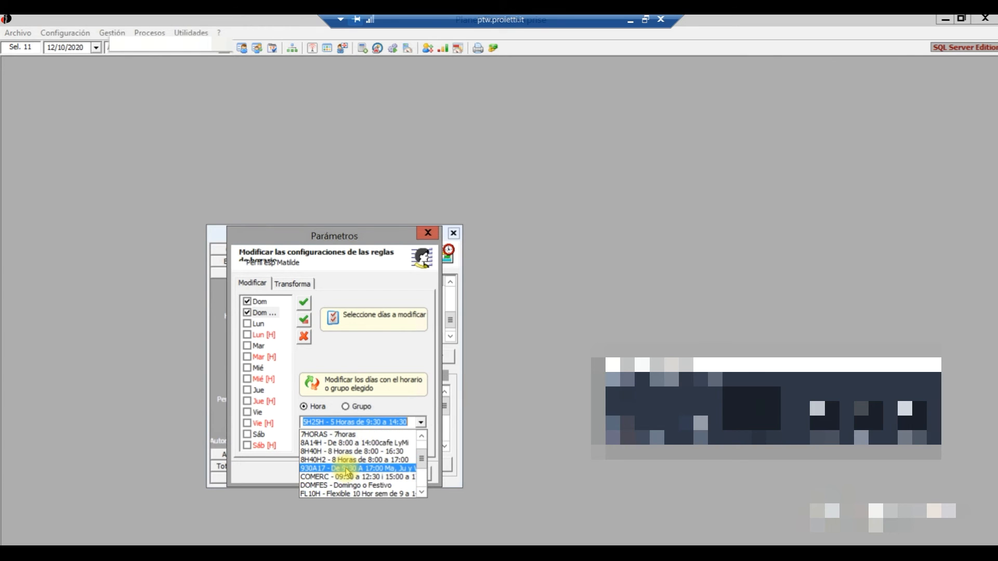
{"action": "left_click", "coordinate": [348, 487]}
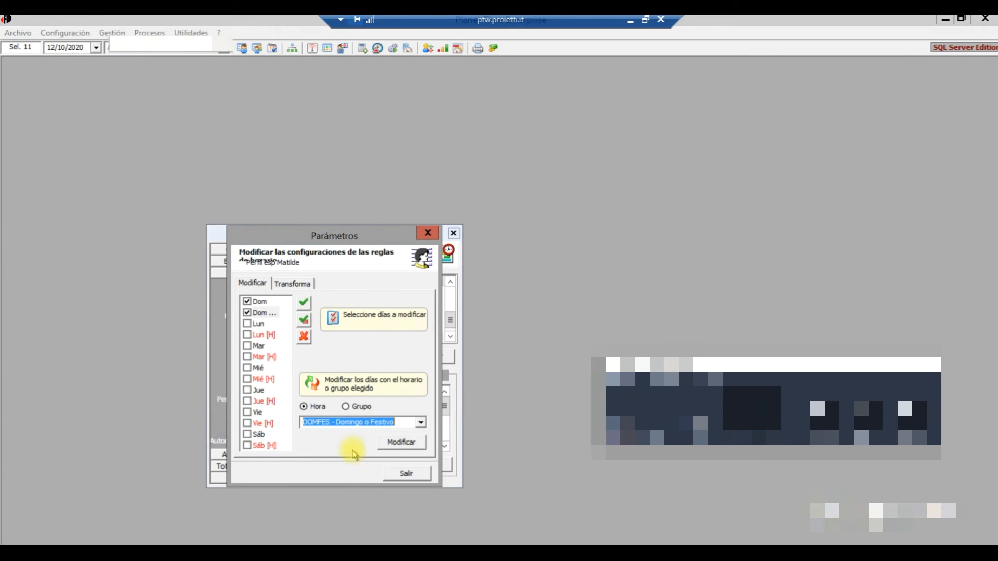
{"action": "left_click", "coordinate": [410, 445]}
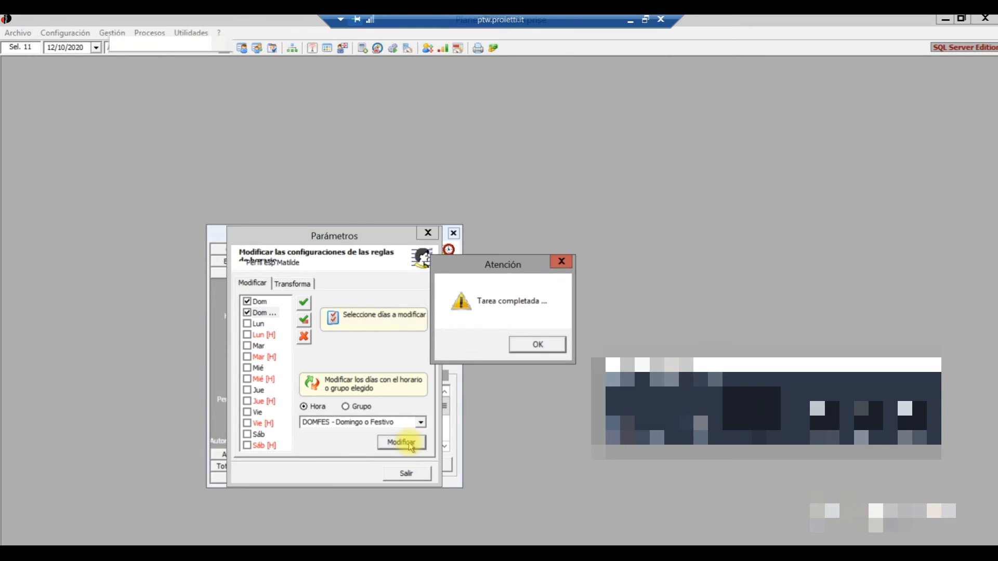
{"action": "left_click", "coordinate": [533, 343]}
{"action": "left_click", "coordinate": [409, 473]}
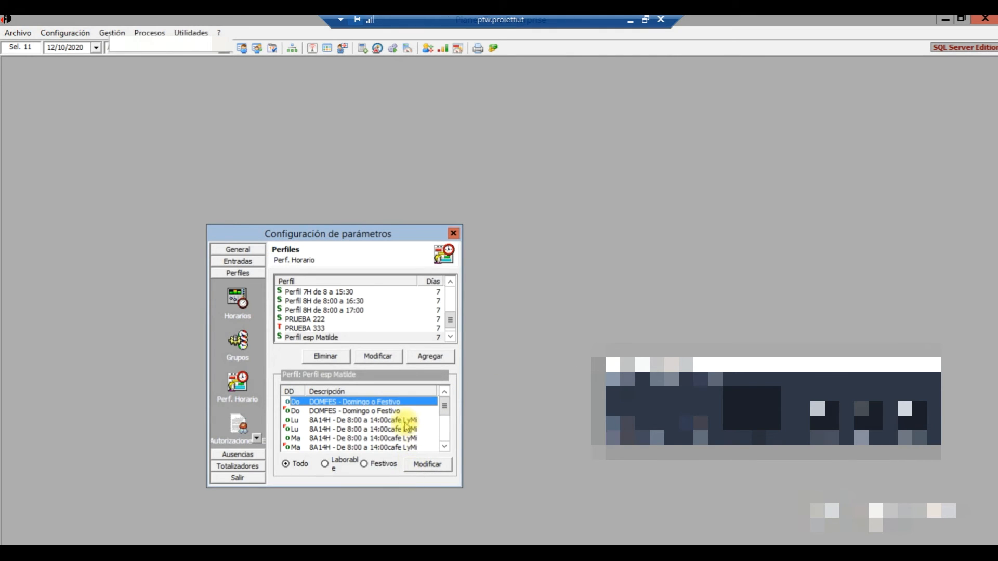
Step: Apply the 8A14H schedule to regular Monday and Wednesday in the new profile
{"action": "left_click", "coordinate": [379, 421]}
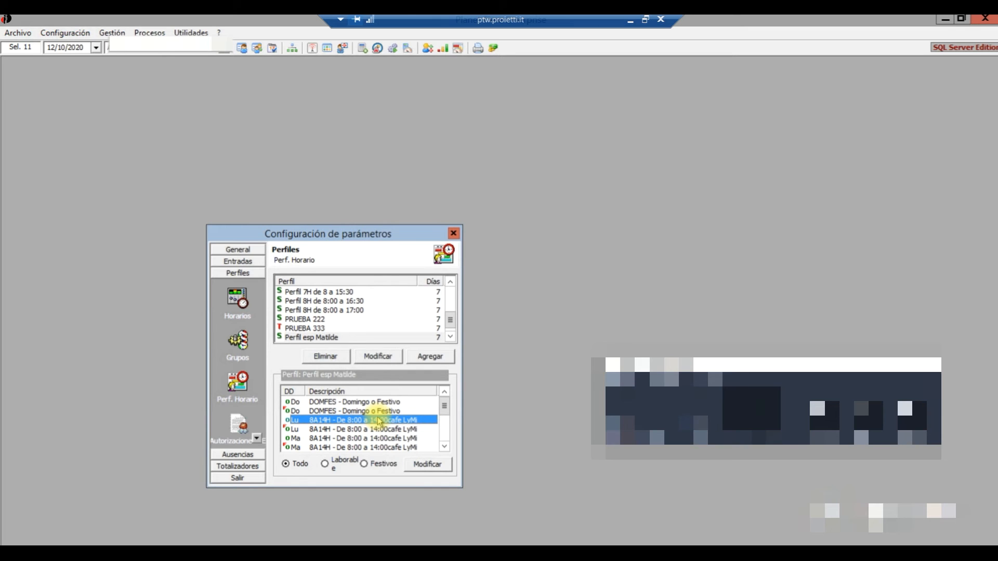
{"action": "double_click", "coordinate": [378, 421]}
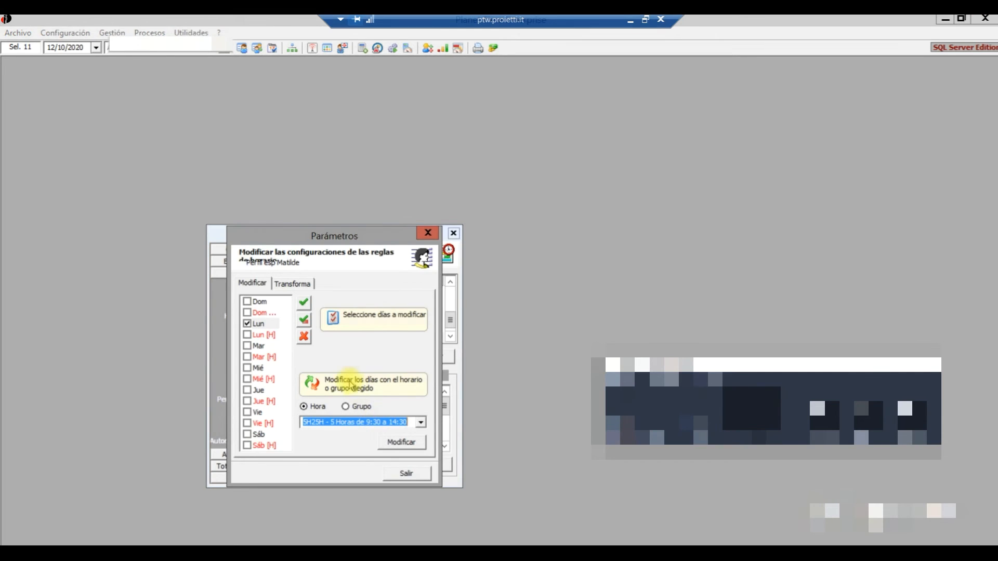
{"action": "left_click", "coordinate": [248, 368]}
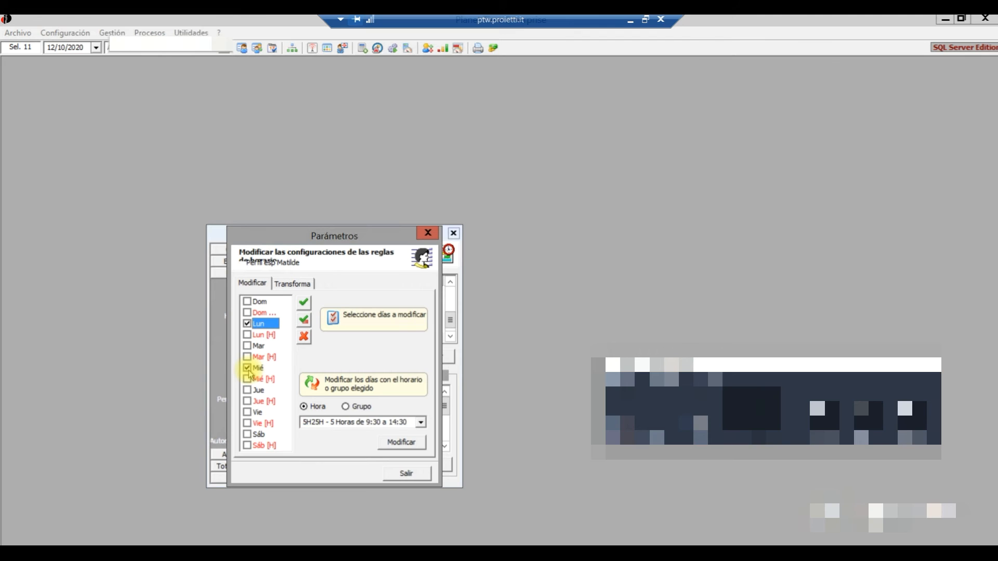
{"action": "left_click", "coordinate": [421, 424]}
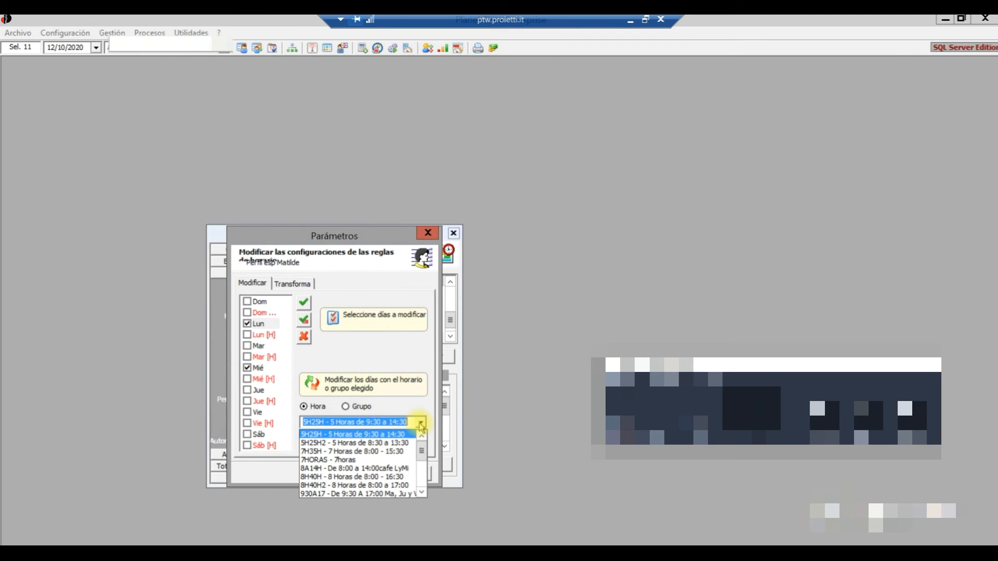
{"action": "left_click", "coordinate": [348, 470]}
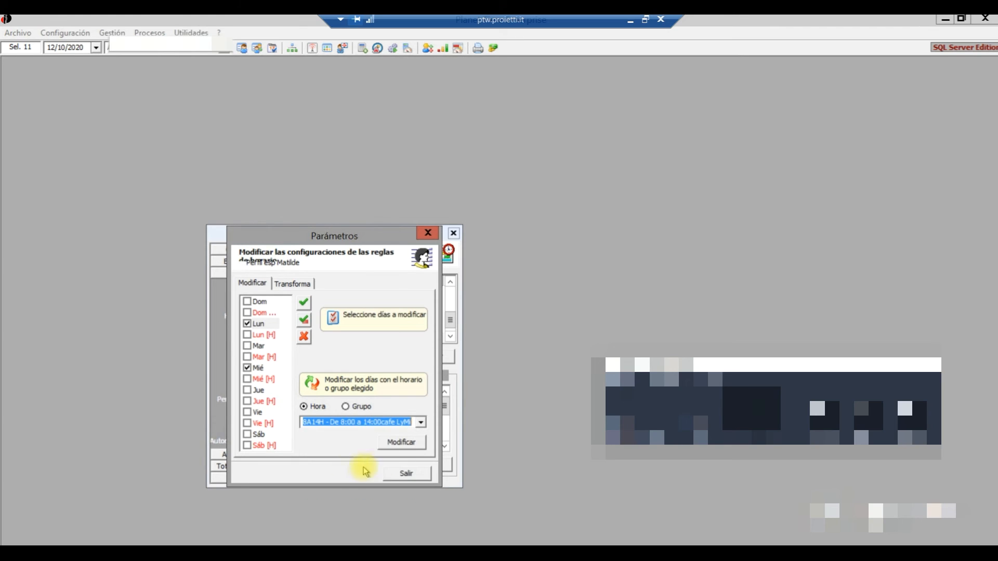
{"action": "left_click", "coordinate": [407, 442]}
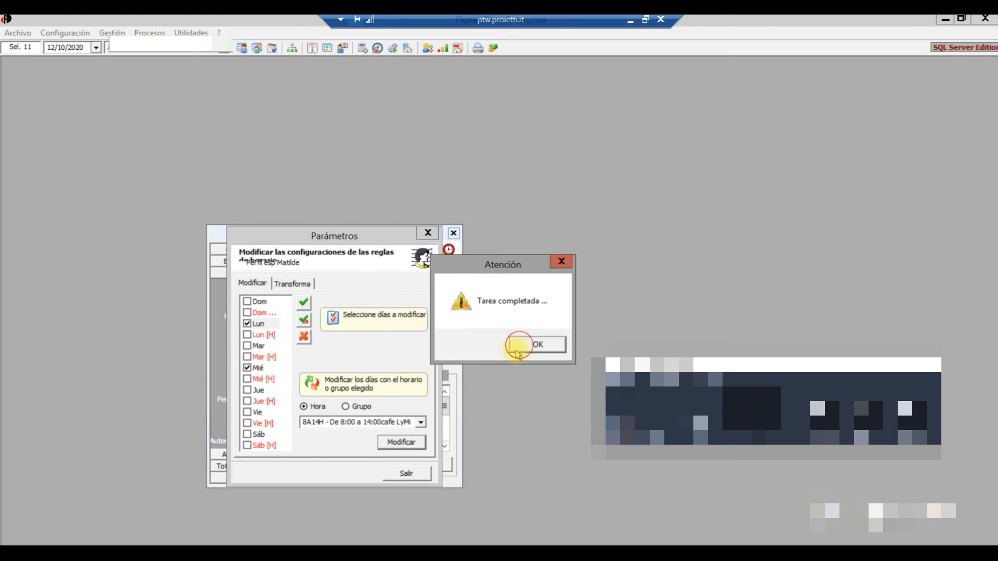
{"action": "left_click", "coordinate": [518, 344]}
{"action": "left_click", "coordinate": [415, 476]}
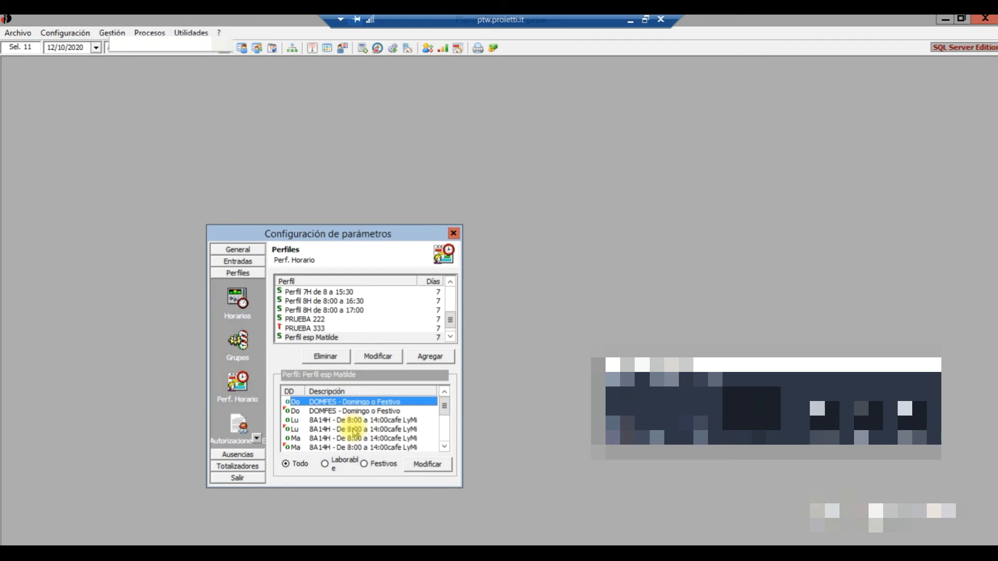
Step: Apply the DOMFES - Domingo o Festivo schedule to holiday Monday through Saturday and regular Saturday in the employee's profile
{"action": "left_click", "coordinate": [354, 429]}
{"action": "left_click", "coordinate": [444, 448]}
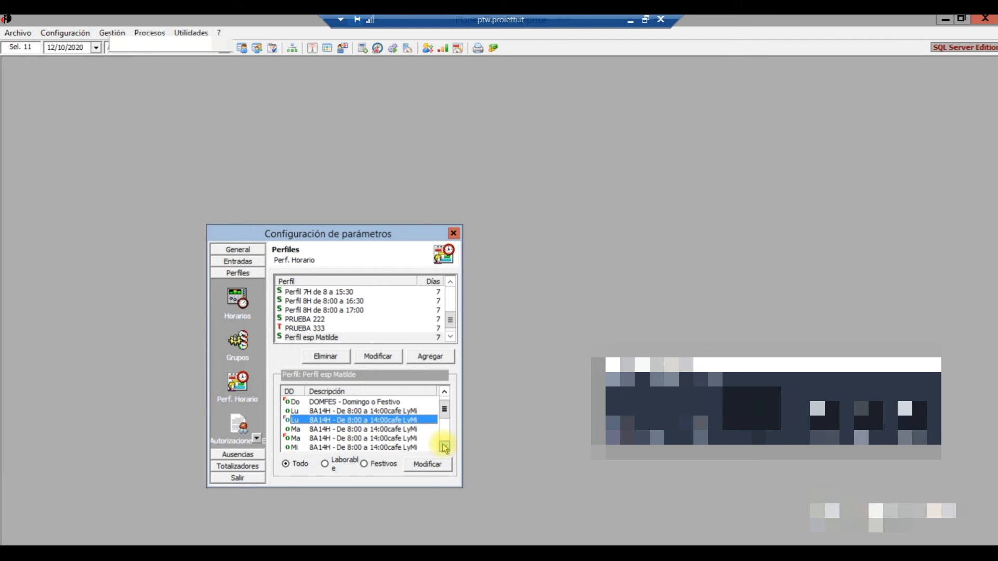
{"action": "double_click", "coordinate": [350, 423]}
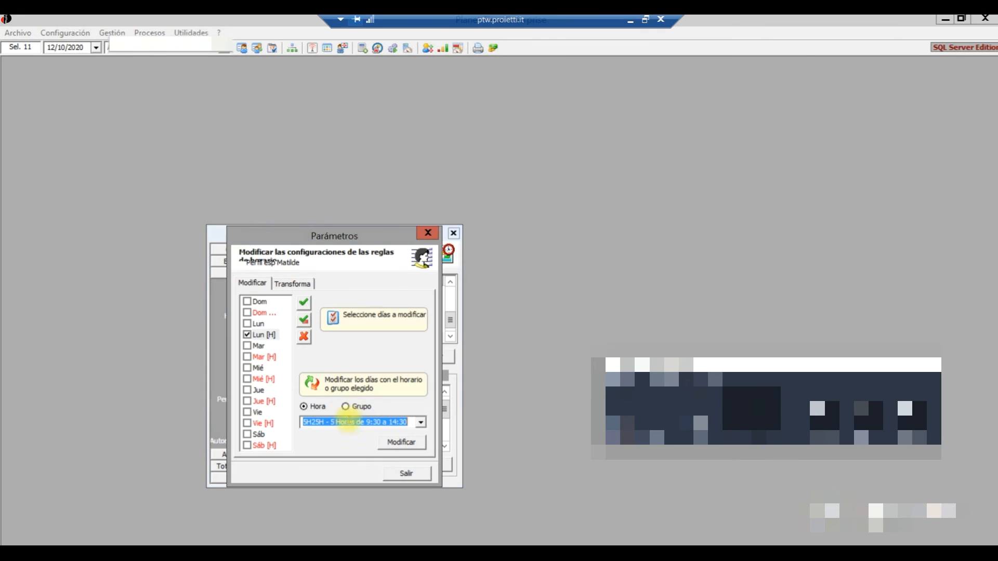
{"action": "left_click", "coordinate": [247, 357]}
{"action": "left_click", "coordinate": [247, 380]}
{"action": "left_click", "coordinate": [247, 401]}
{"action": "left_click", "coordinate": [248, 423]}
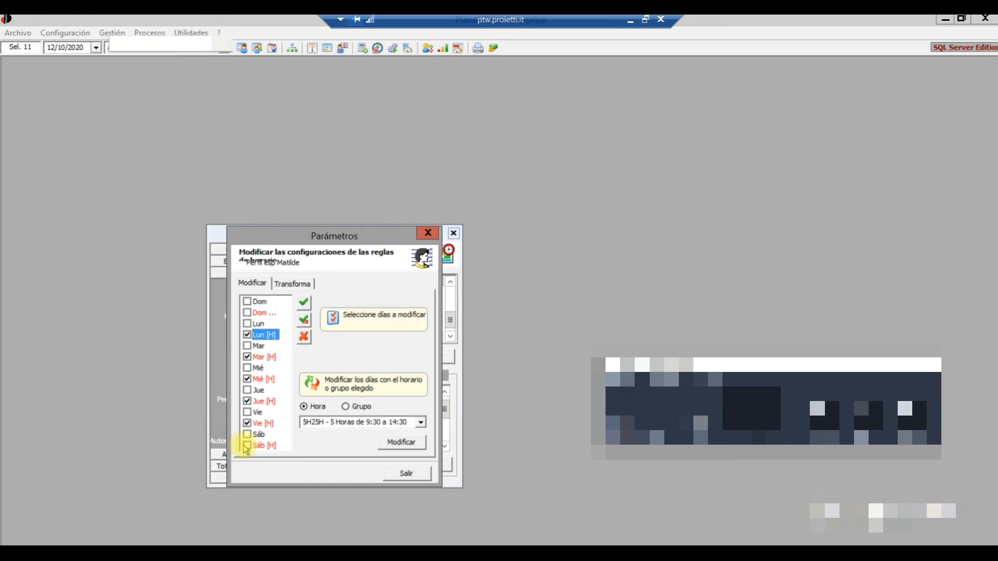
{"action": "left_click", "coordinate": [248, 435]}
{"action": "left_click", "coordinate": [248, 446]}
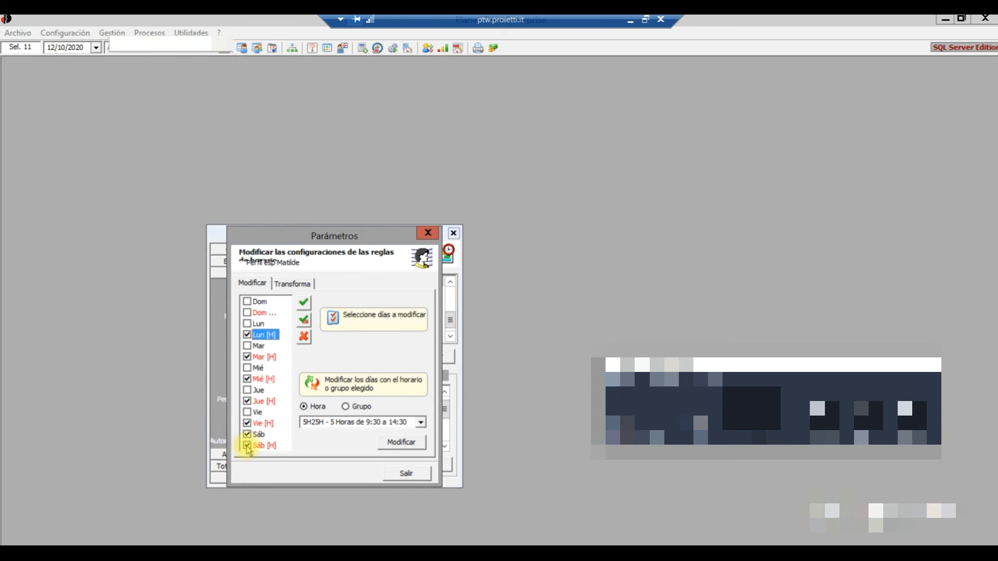
{"action": "left_click", "coordinate": [420, 423]}
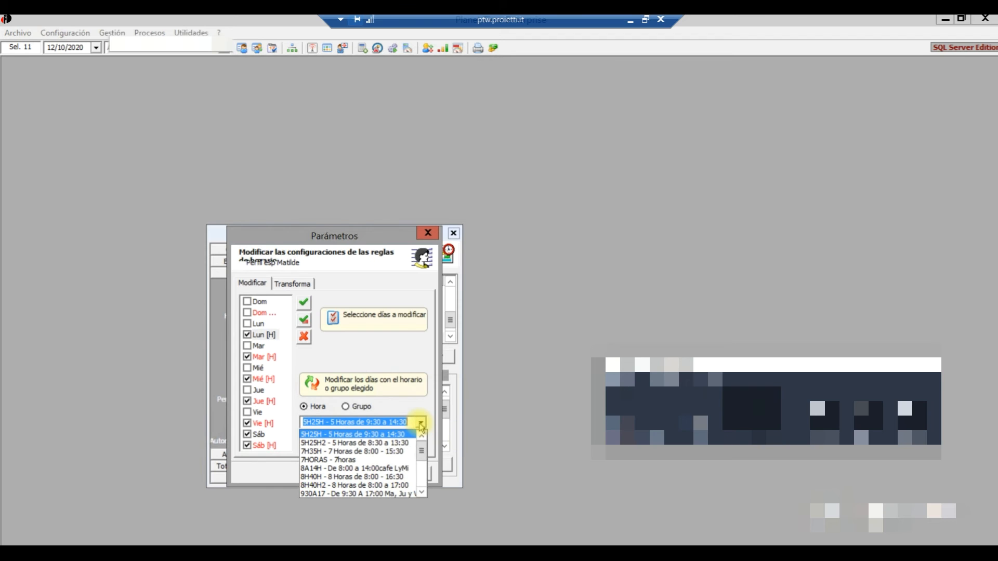
{"action": "scroll", "coordinate": [399, 457], "scroll_direction": "down", "scroll_amount": 2}
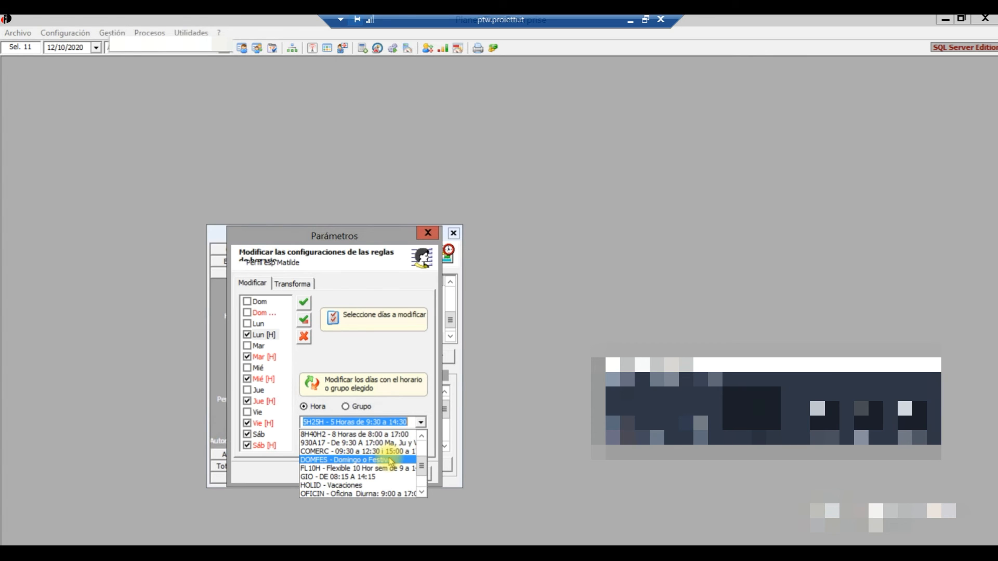
{"action": "left_click", "coordinate": [392, 462]}
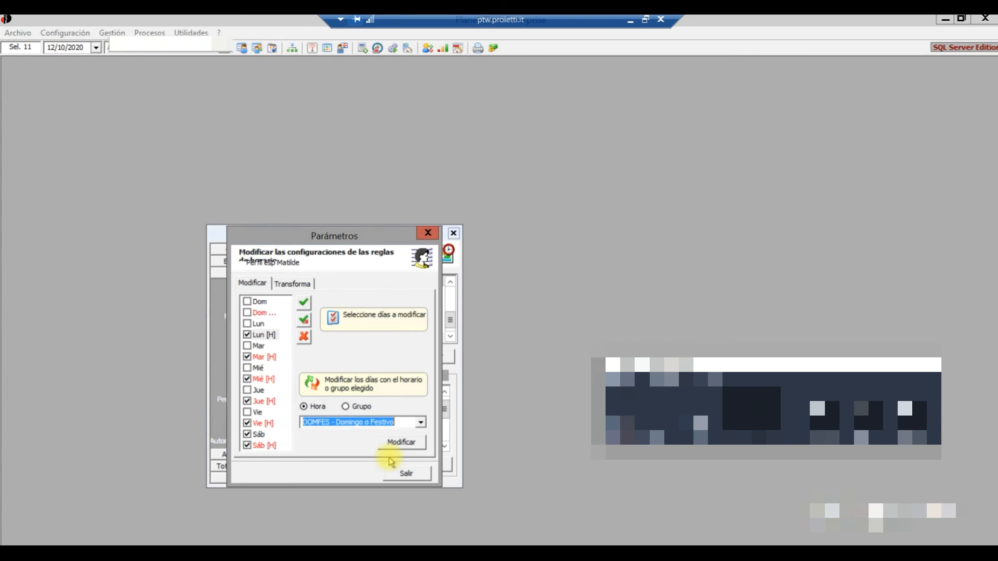
{"action": "left_click", "coordinate": [401, 442]}
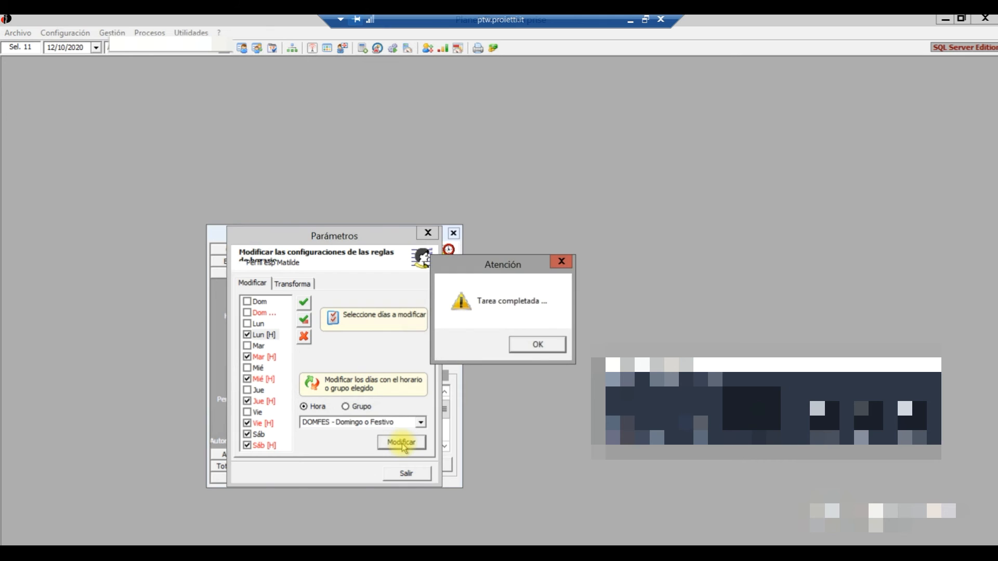
{"action": "left_click", "coordinate": [552, 342]}
{"action": "left_click", "coordinate": [425, 474]}
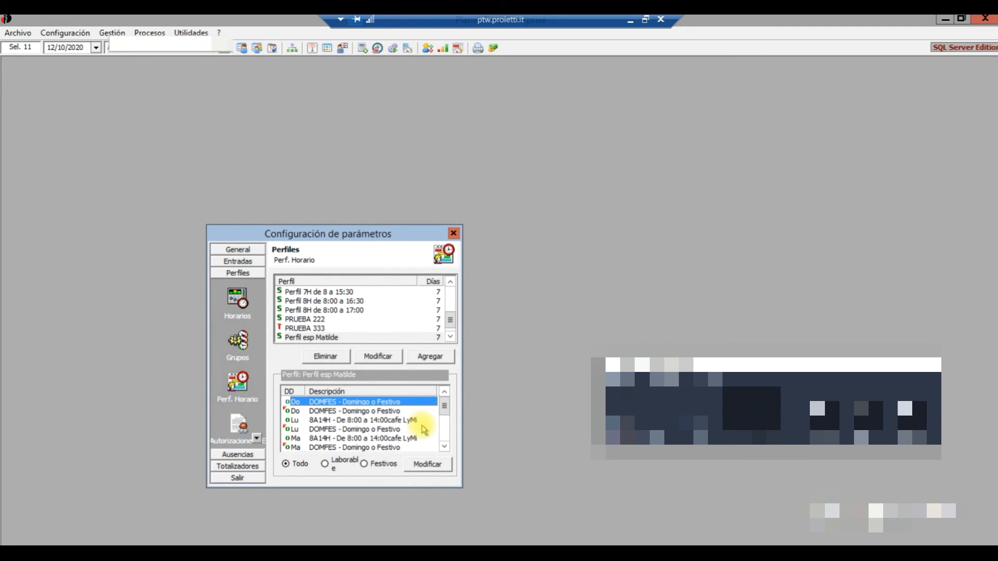
Step: Apply the 930A17 schedule to regular Tuesday, Thursday and Friday in the employee's profile
{"action": "left_click", "coordinate": [395, 440]}
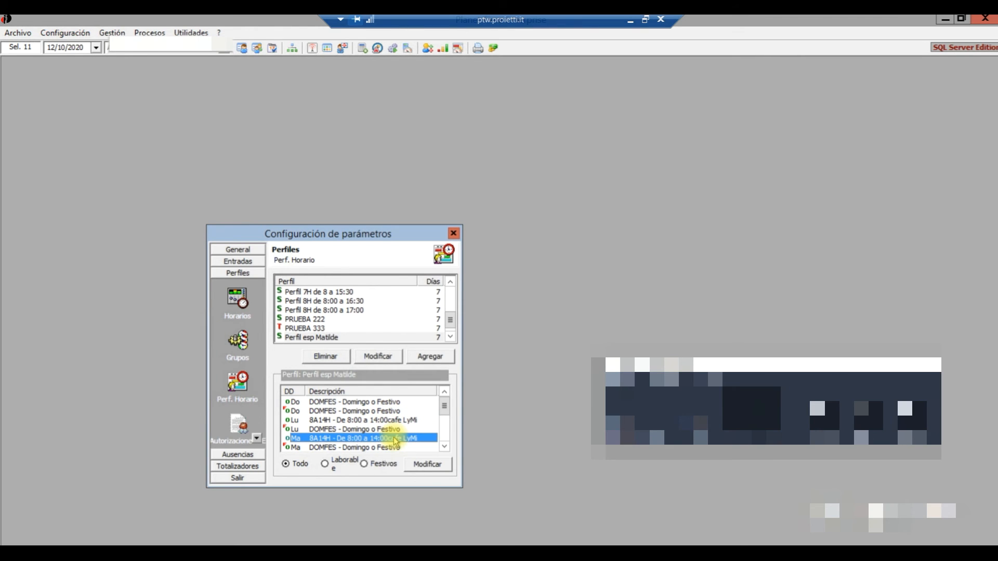
{"action": "double_click", "coordinate": [394, 439]}
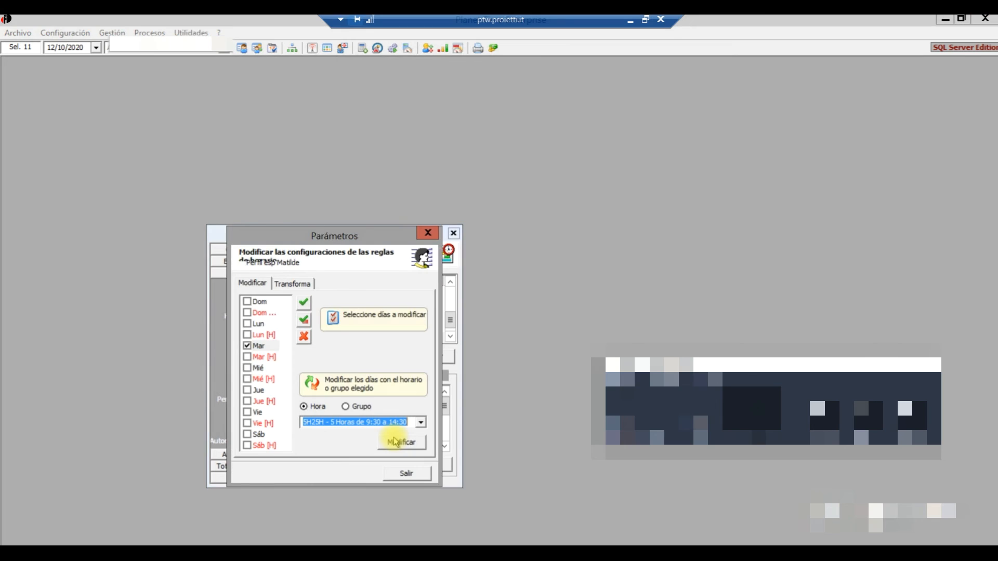
{"action": "left_click", "coordinate": [248, 391]}
{"action": "left_click", "coordinate": [247, 412]}
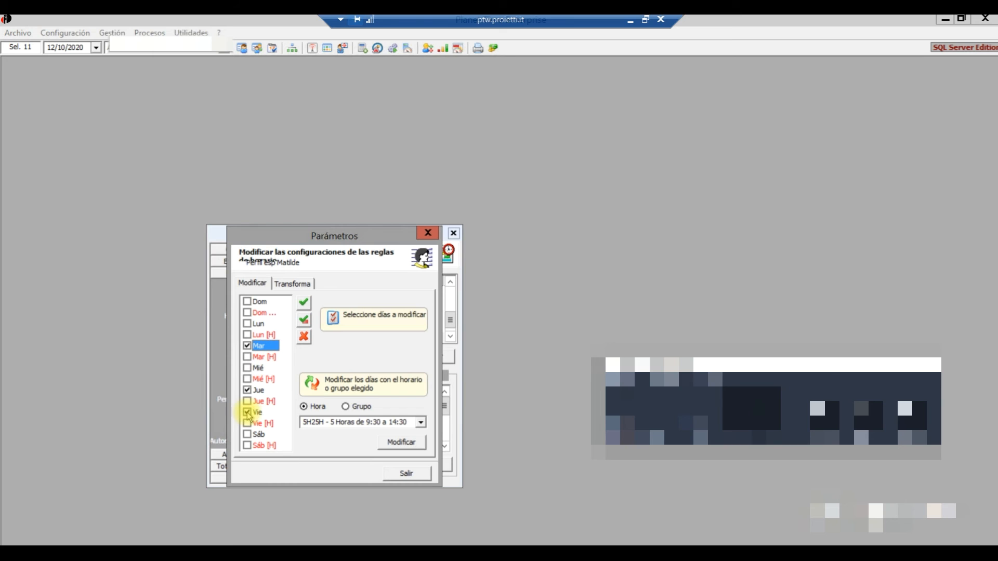
{"action": "left_click", "coordinate": [422, 425]}
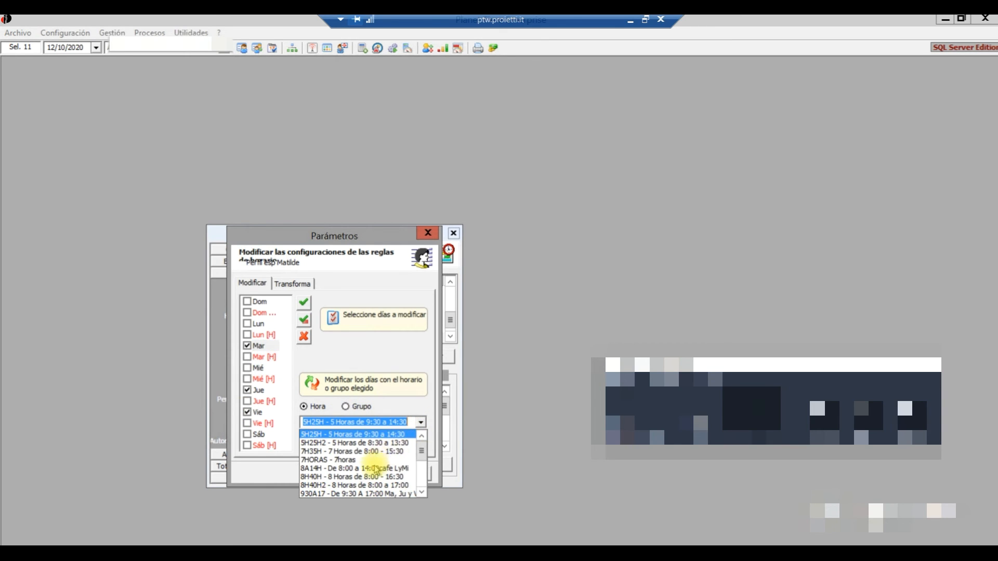
{"action": "left_click", "coordinate": [379, 495]}
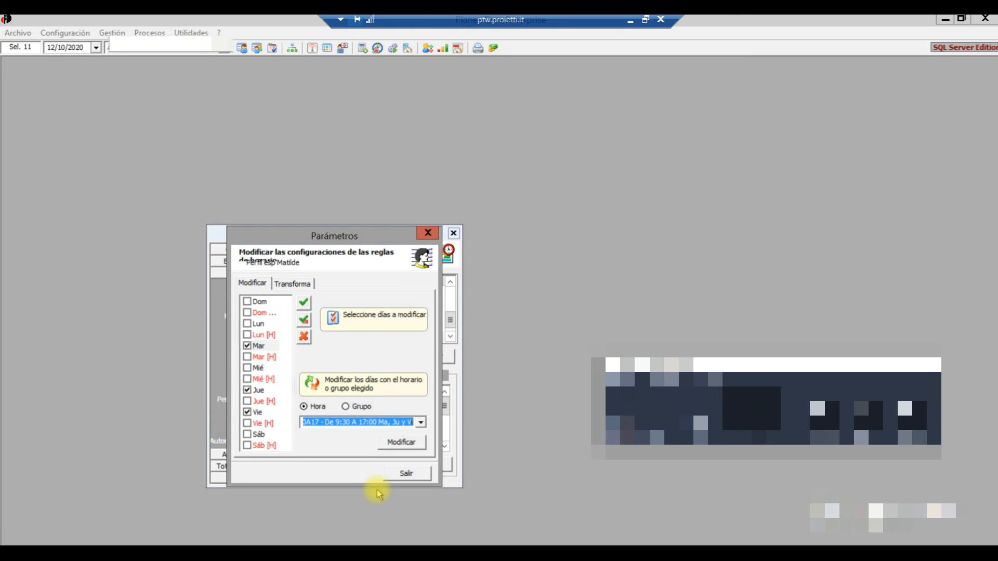
{"action": "left_click", "coordinate": [421, 422]}
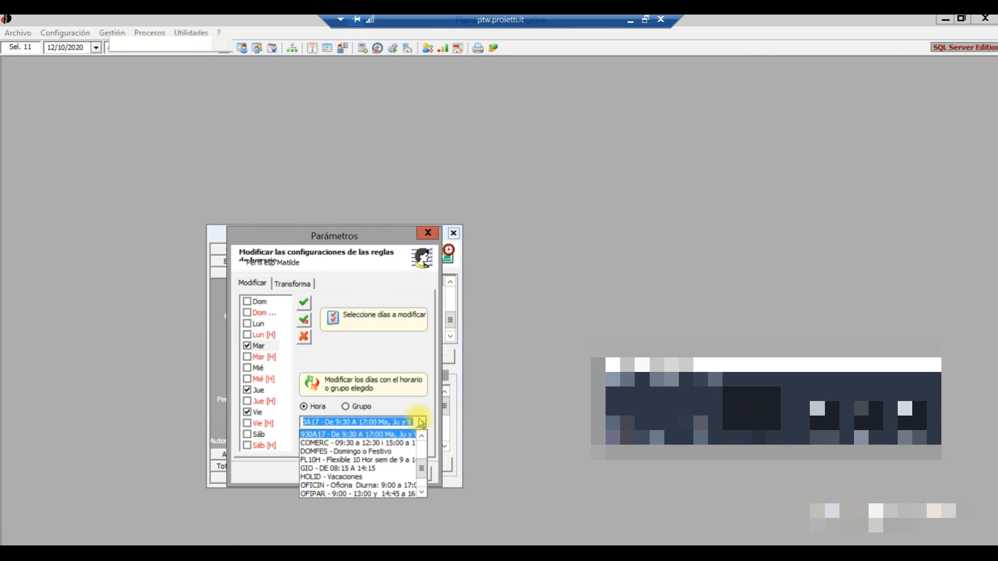
{"action": "left_click", "coordinate": [359, 435]}
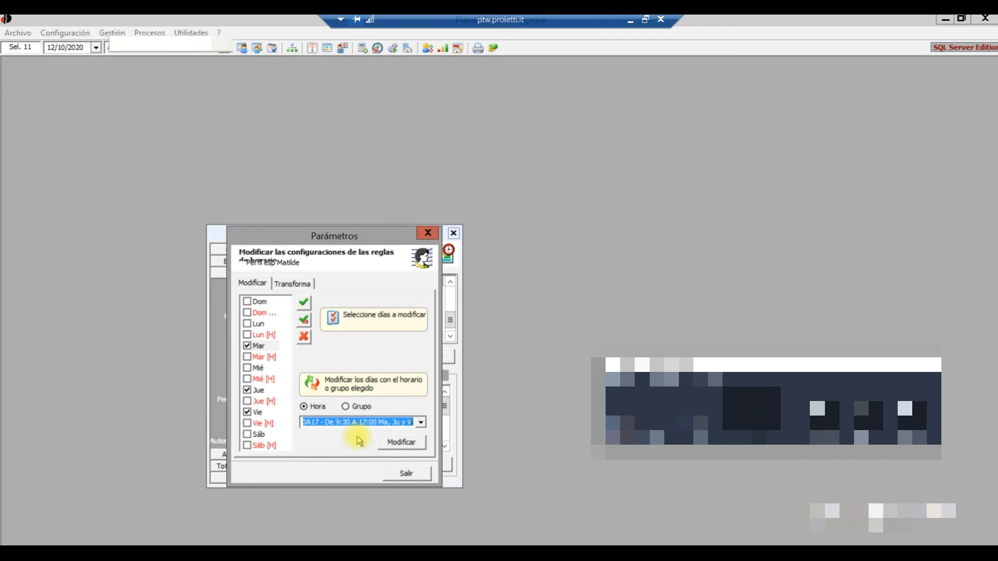
{"action": "left_click", "coordinate": [398, 446]}
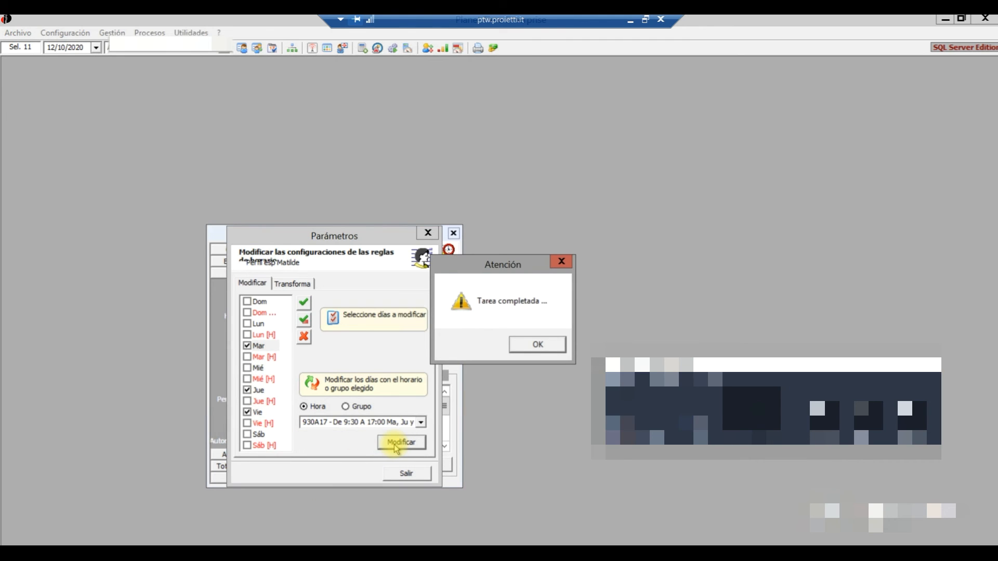
{"action": "left_click", "coordinate": [543, 345]}
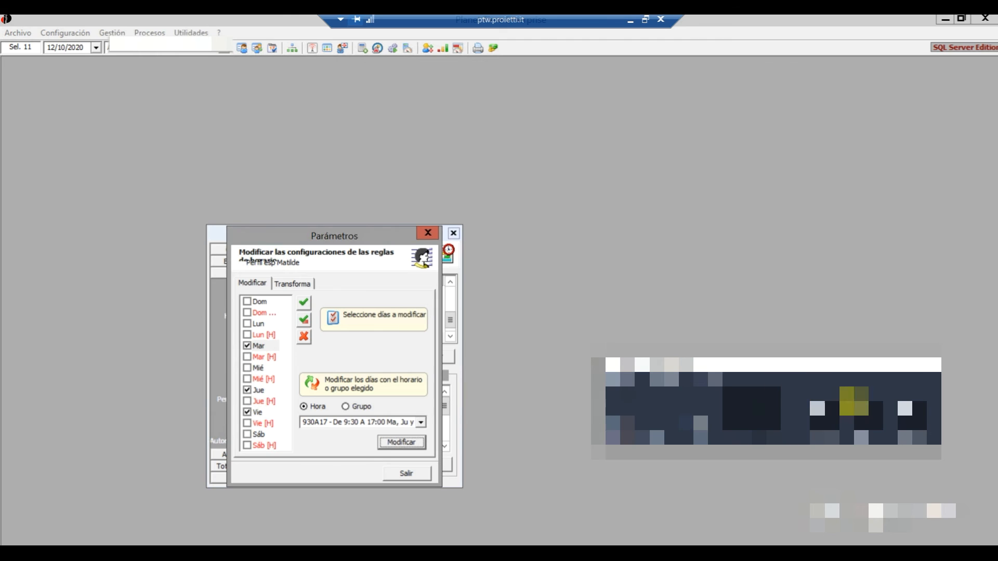
{"action": "left_click", "coordinate": [405, 475]}
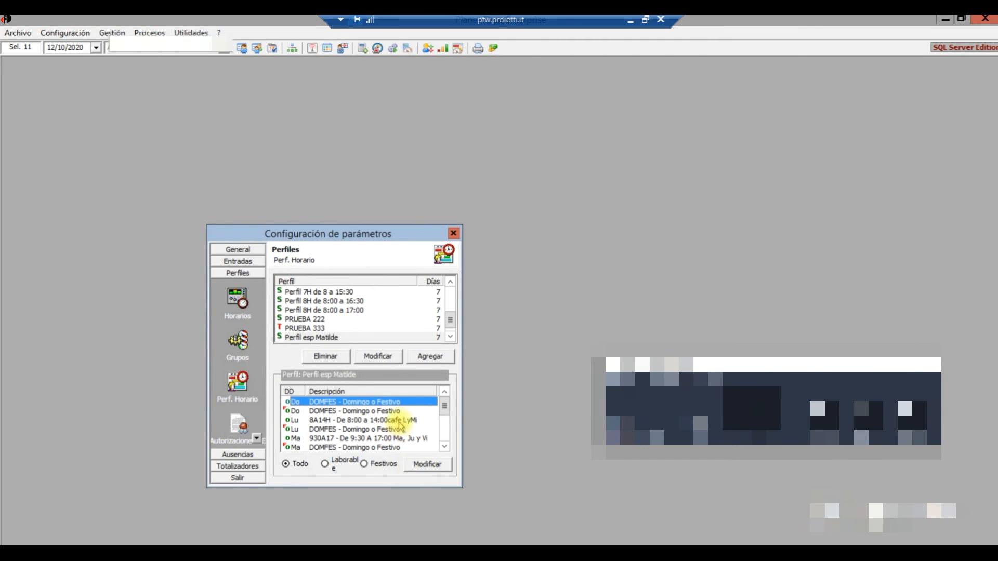
Step: Review the schedule assigned to each regular and holiday weekday of the employee's profile, from Sunday to Saturday
{"action": "left_click", "coordinate": [389, 412]}
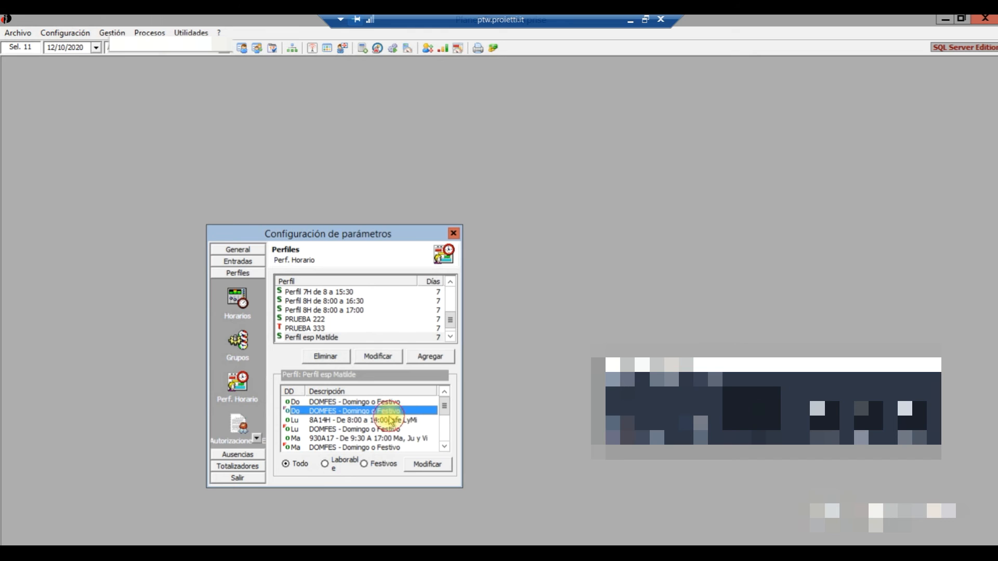
{"action": "left_click", "coordinate": [391, 420]}
{"action": "key", "text": "Down"}
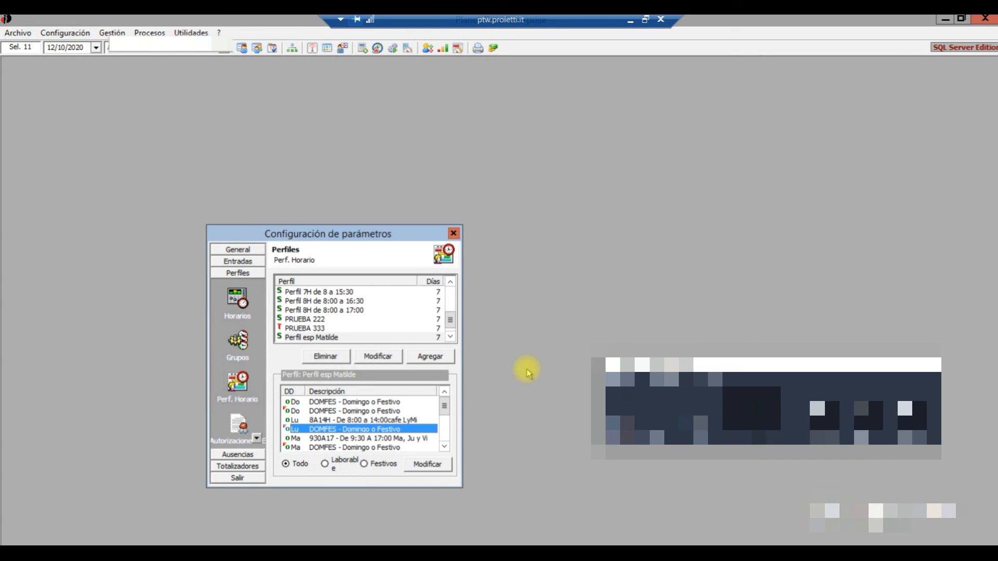
{"action": "key", "text": "Down"}
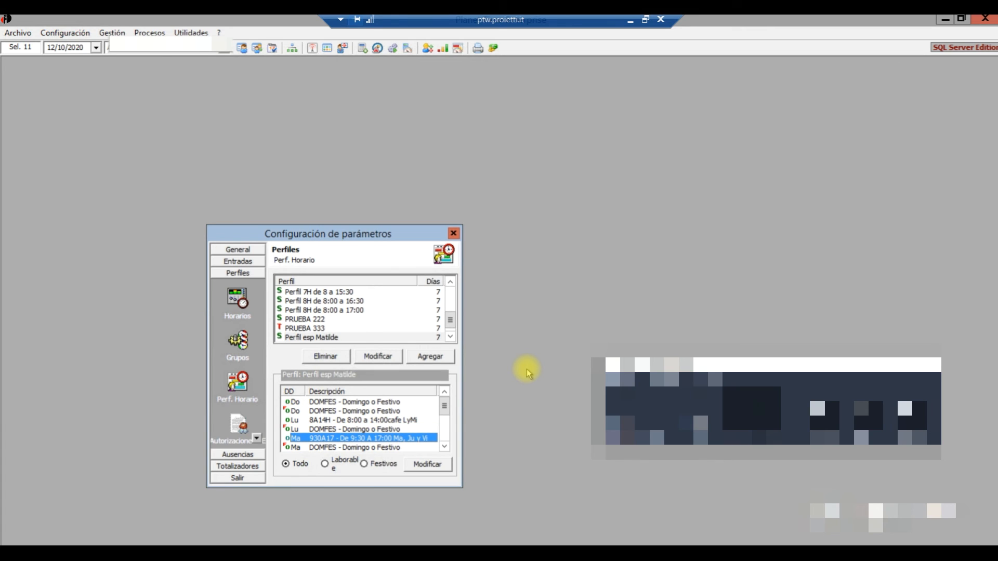
{"action": "key", "text": "Down"}
{"action": "key", "text": "Down"}
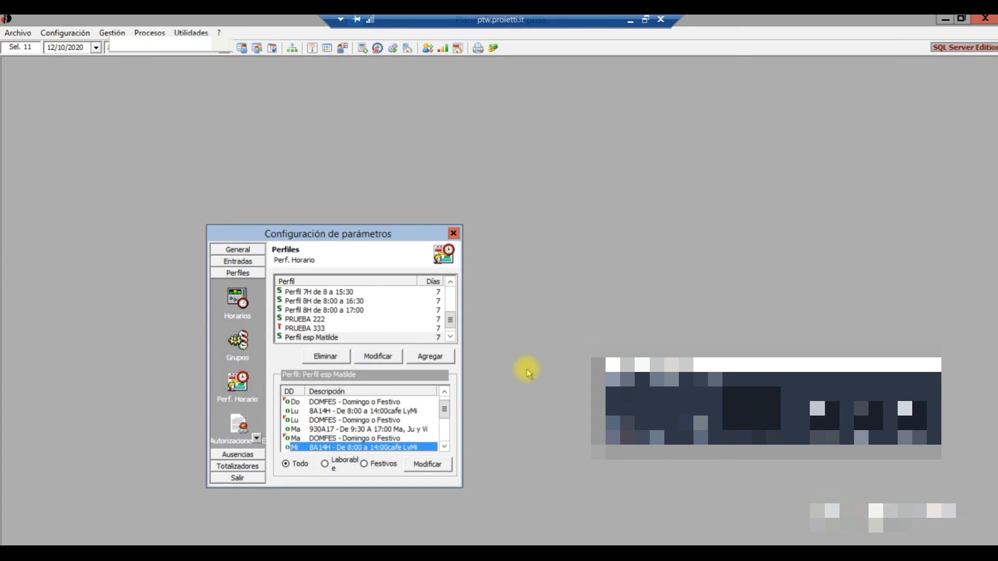
{"action": "key", "text": "Down"}
{"action": "key", "text": "Down"}
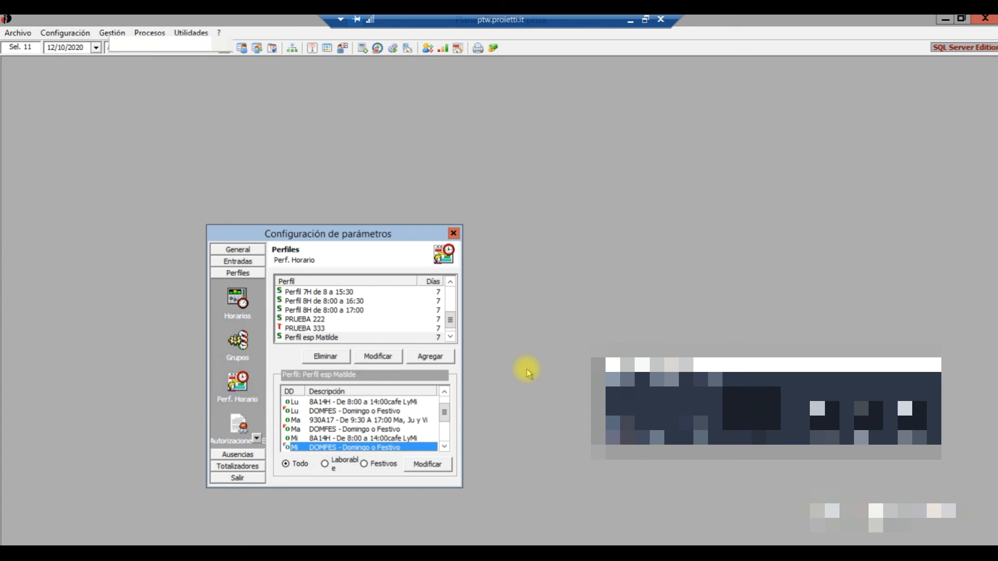
{"action": "key", "text": "Down"}
{"action": "key", "text": "Down"}
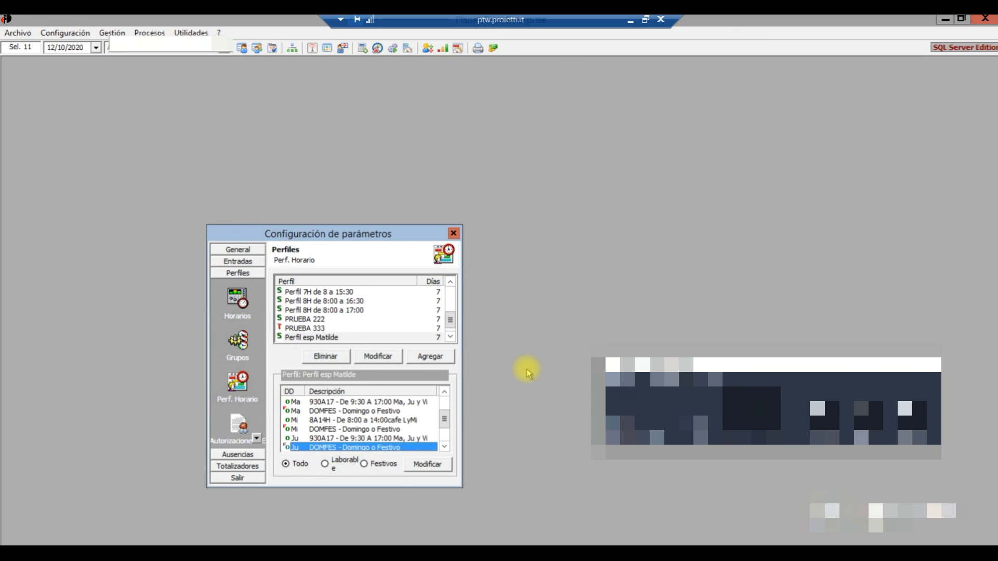
{"action": "key", "text": "Down"}
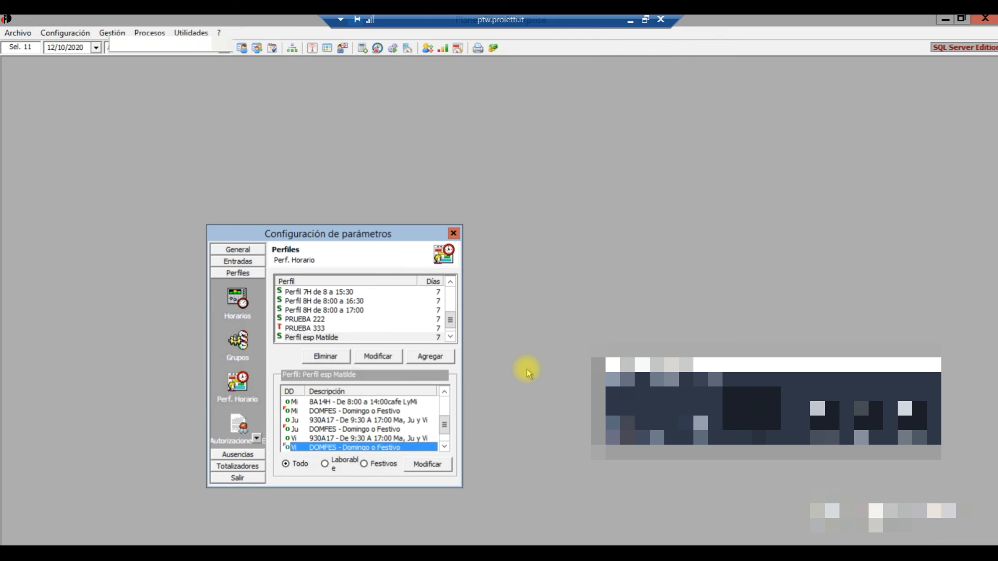
{"action": "key", "text": "Down"}
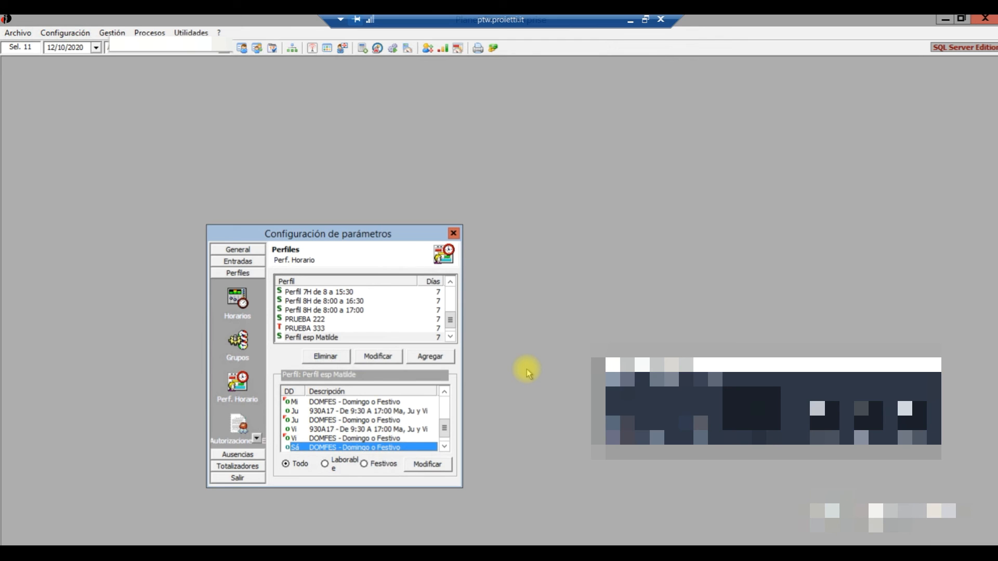
{"action": "key", "text": "Down"}
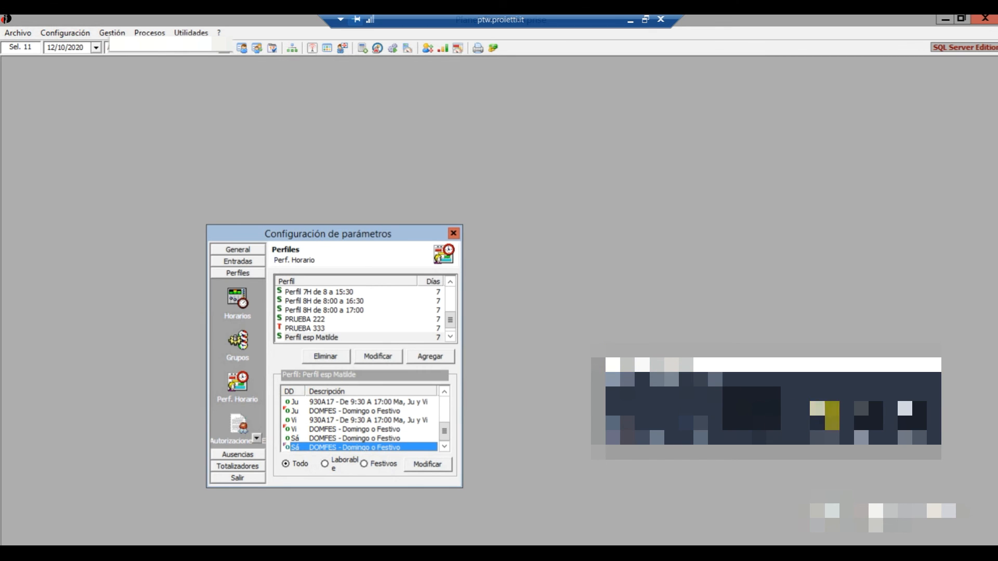
{"action": "left_click", "coordinate": [364, 338]}
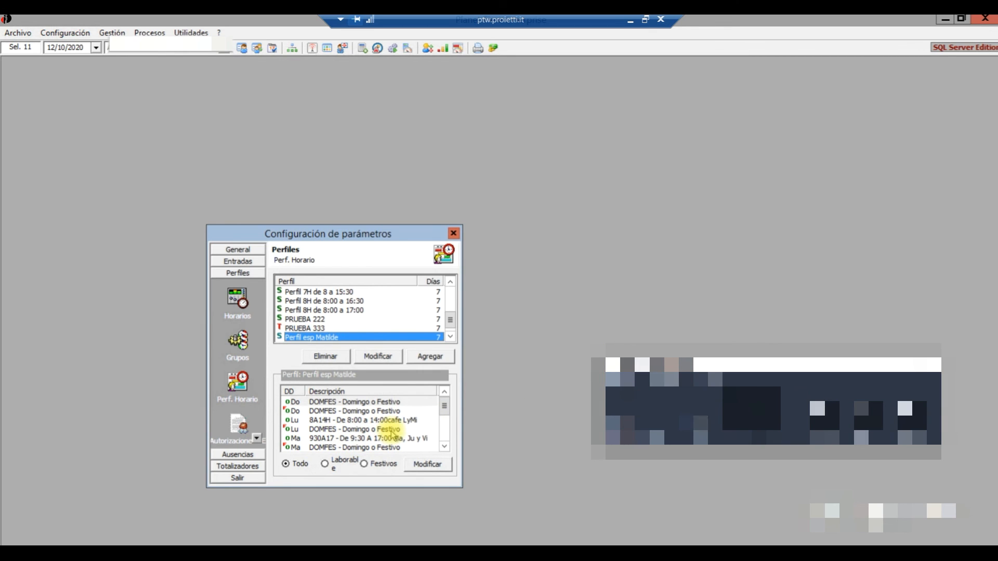
Step: Leave the parameter configuration and assign the newly created special weekly profile as the work profile in the employee's record
{"action": "left_click", "coordinate": [241, 478]}
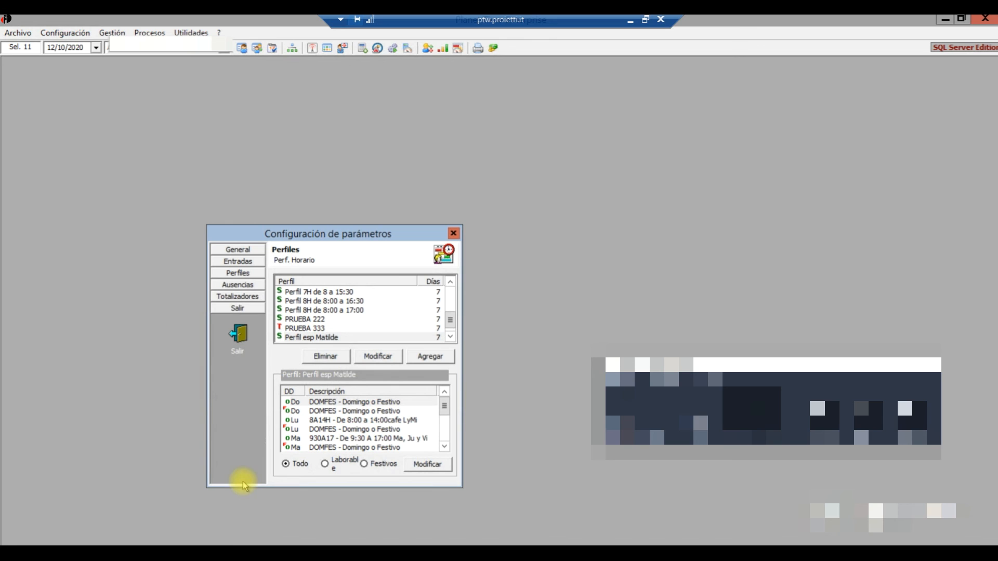
{"action": "left_click", "coordinate": [239, 337]}
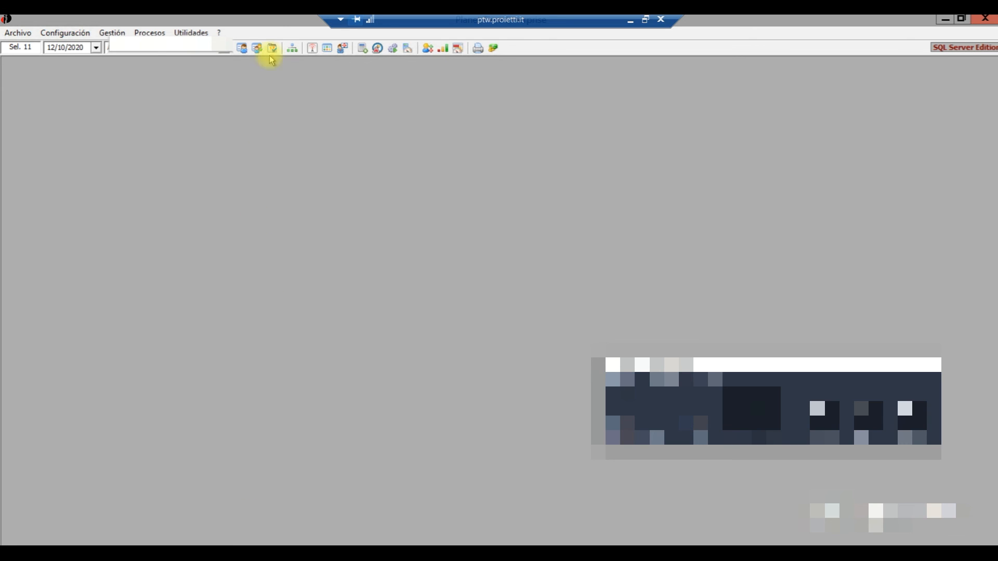
{"action": "left_click", "coordinate": [292, 50]}
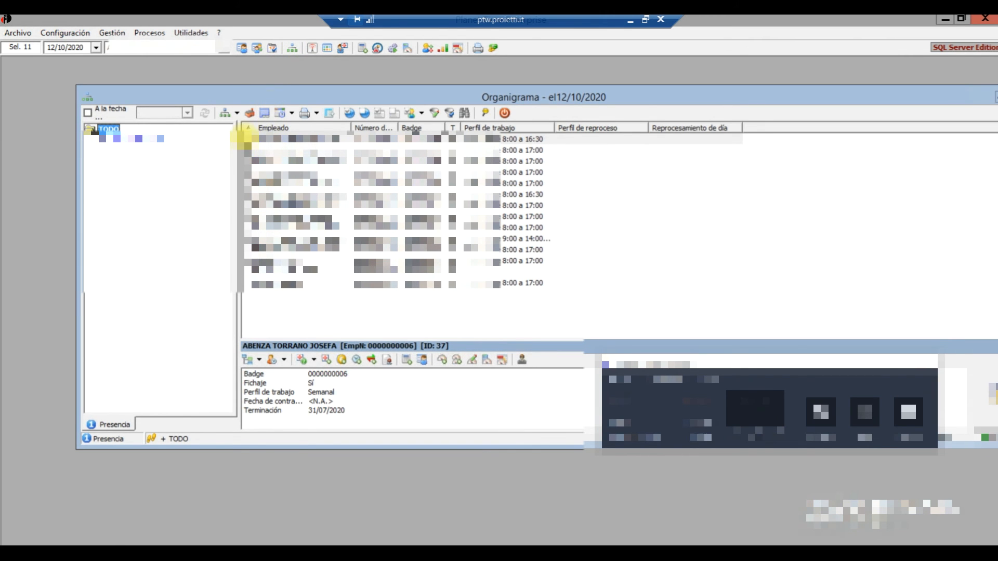
{"action": "left_click", "coordinate": [292, 193]}
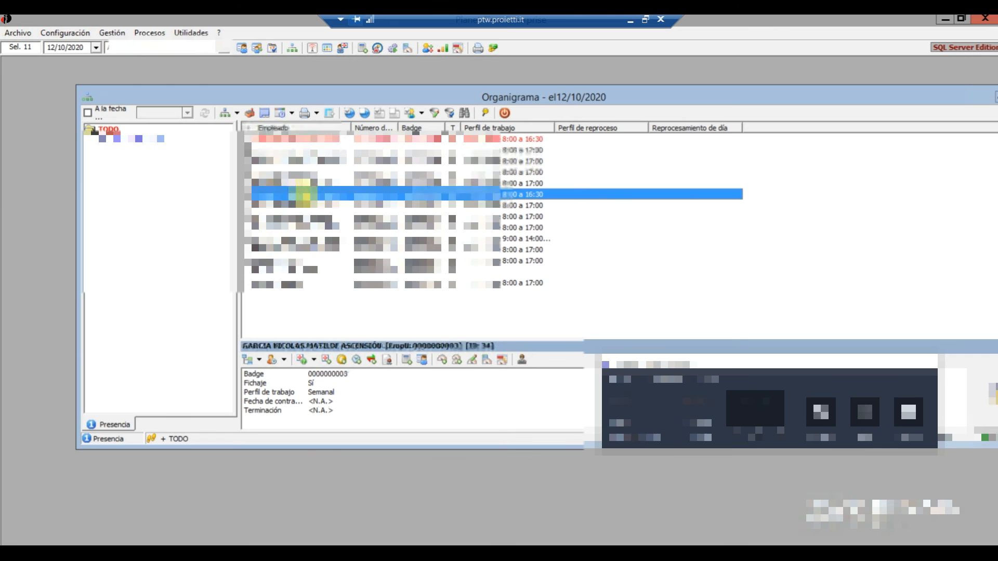
{"action": "double_click", "coordinate": [323, 194]}
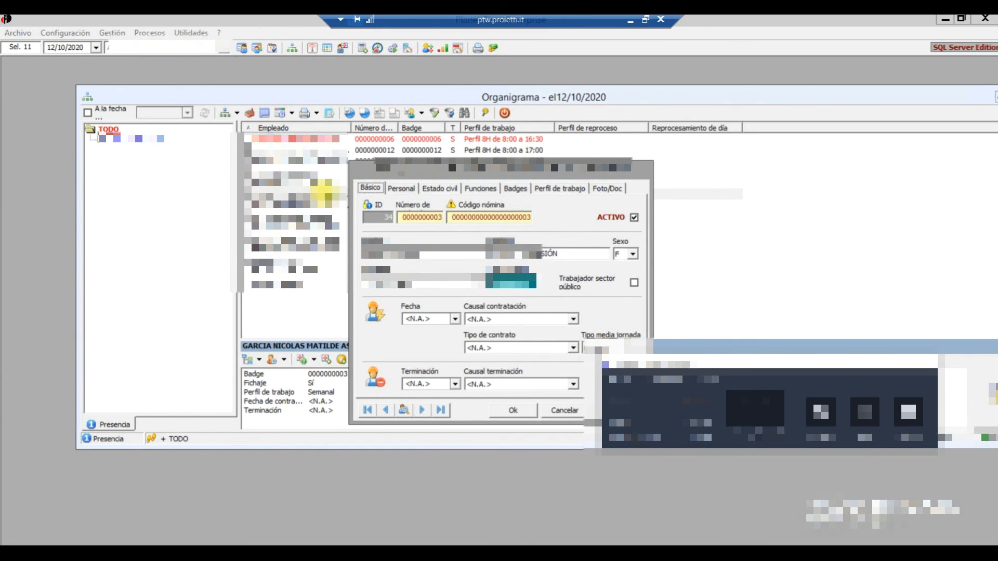
{"action": "left_click", "coordinate": [548, 189]}
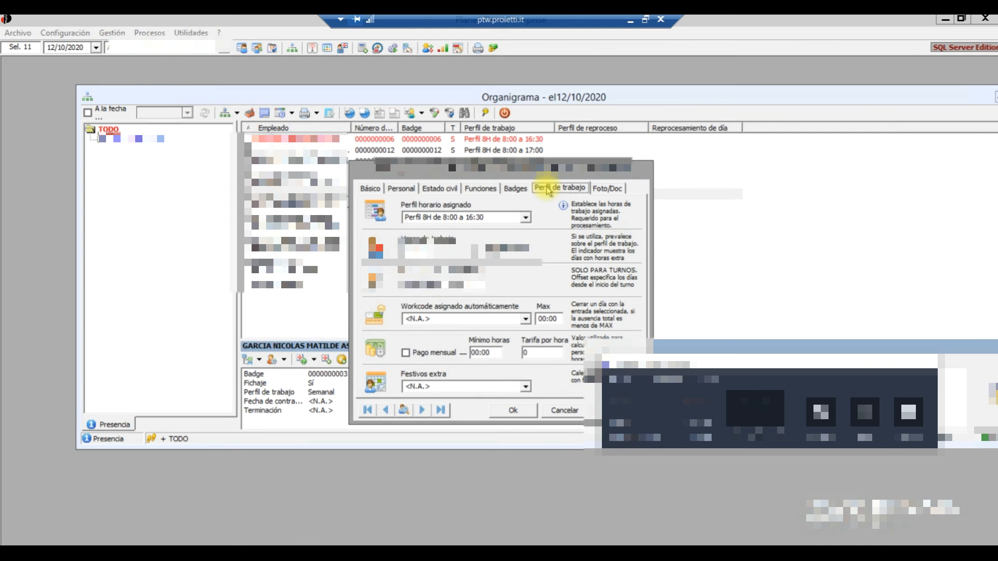
{"action": "left_click", "coordinate": [525, 217]}
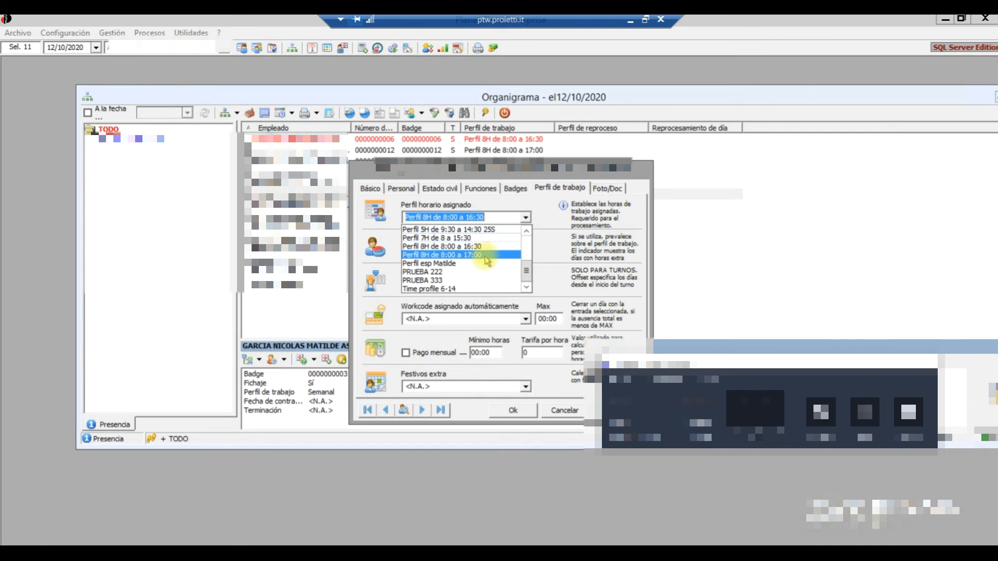
{"action": "left_click", "coordinate": [455, 263]}
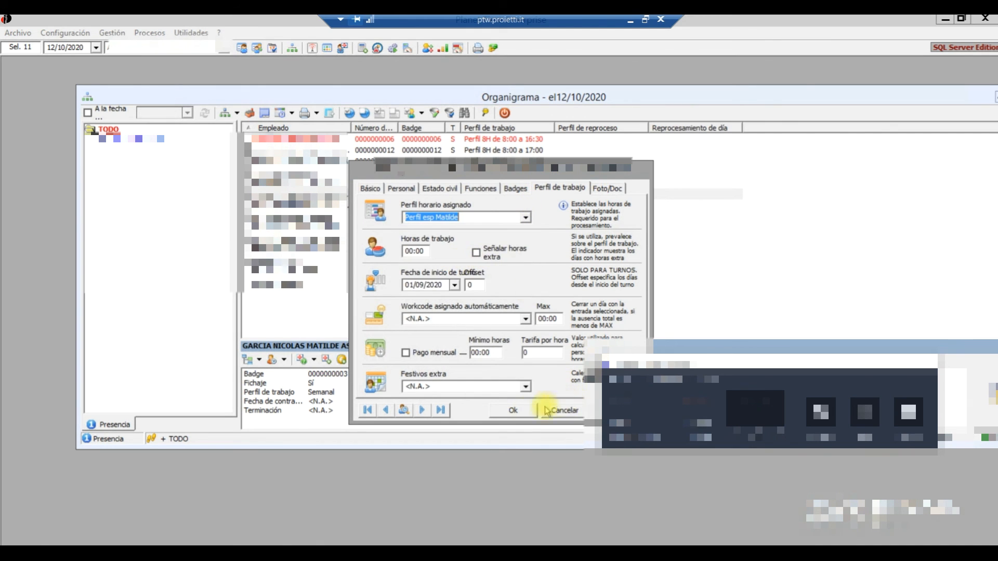
{"action": "left_click", "coordinate": [513, 410]}
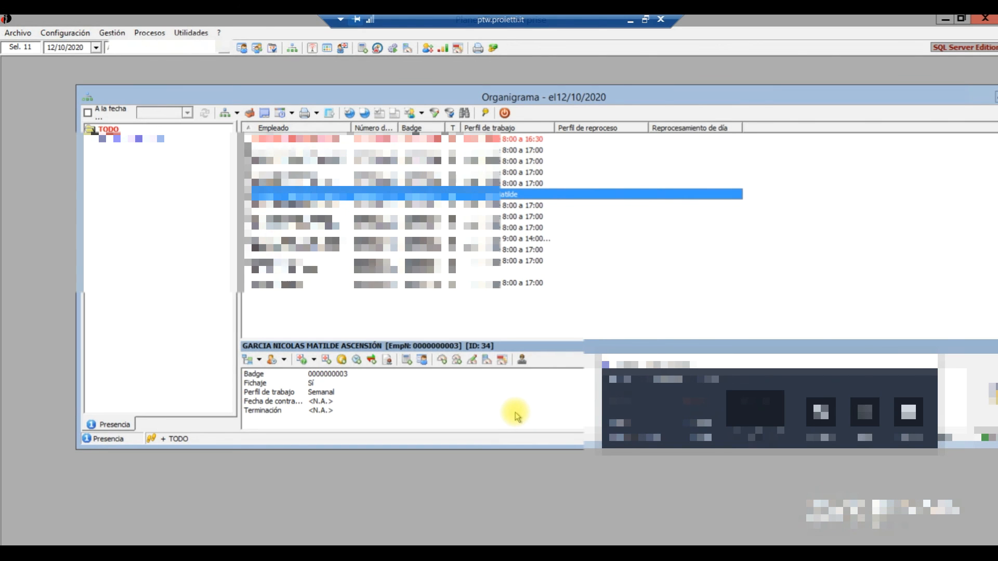
Step: Close the organization chart, select the same employee and open their monthly attendance record
{"action": "left_click", "coordinate": [849, 95]}
{"action": "left_click_drag", "start_coordinate": [727, 105], "coordinate": [663, 119]}
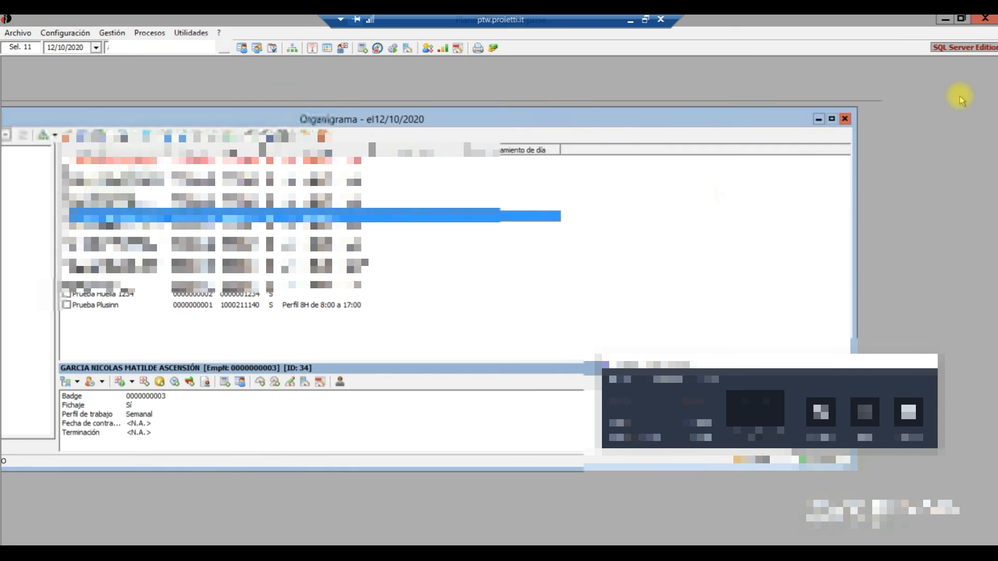
{"action": "left_click", "coordinate": [841, 120]}
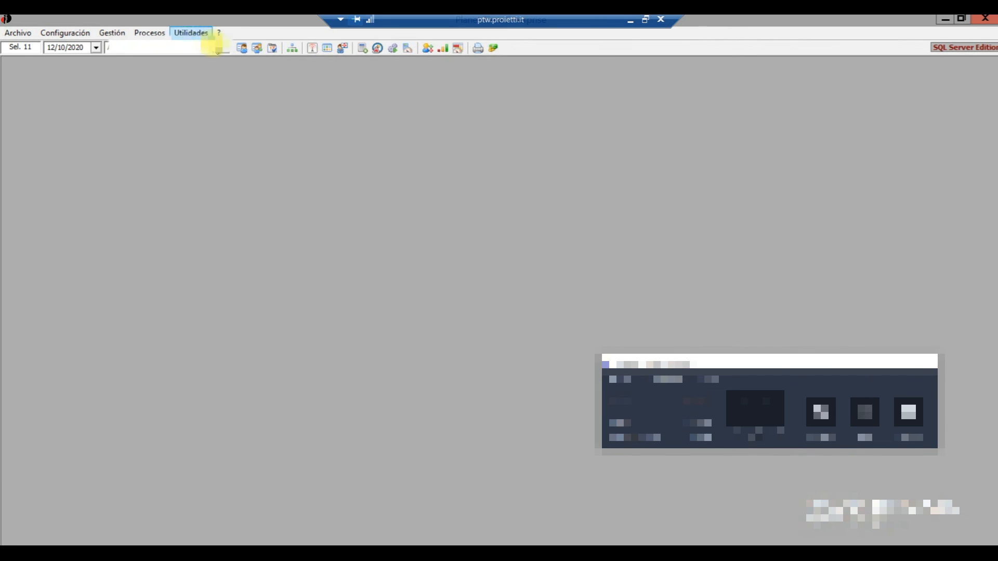
{"action": "left_click", "coordinate": [224, 49]}
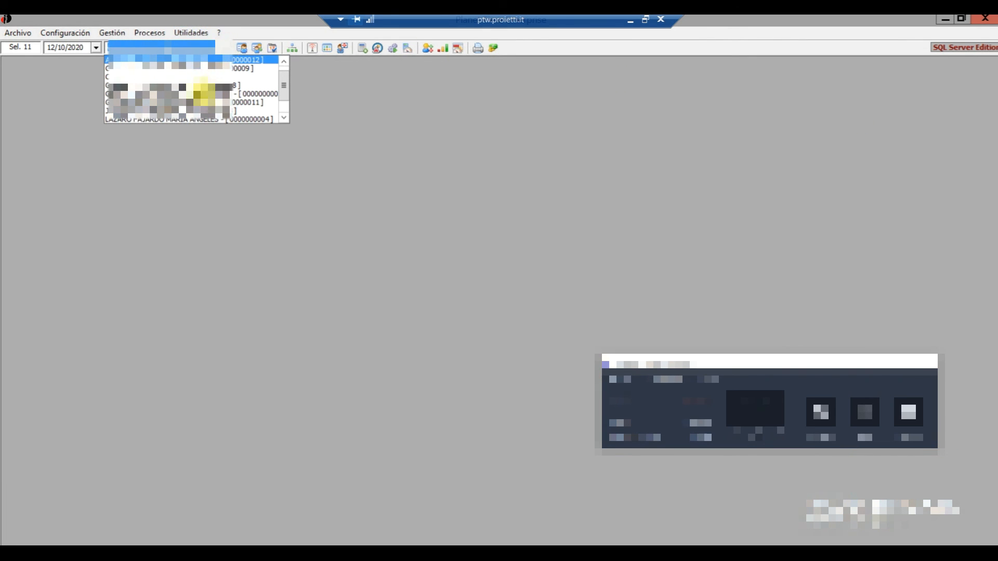
{"action": "left_click", "coordinate": [201, 94]}
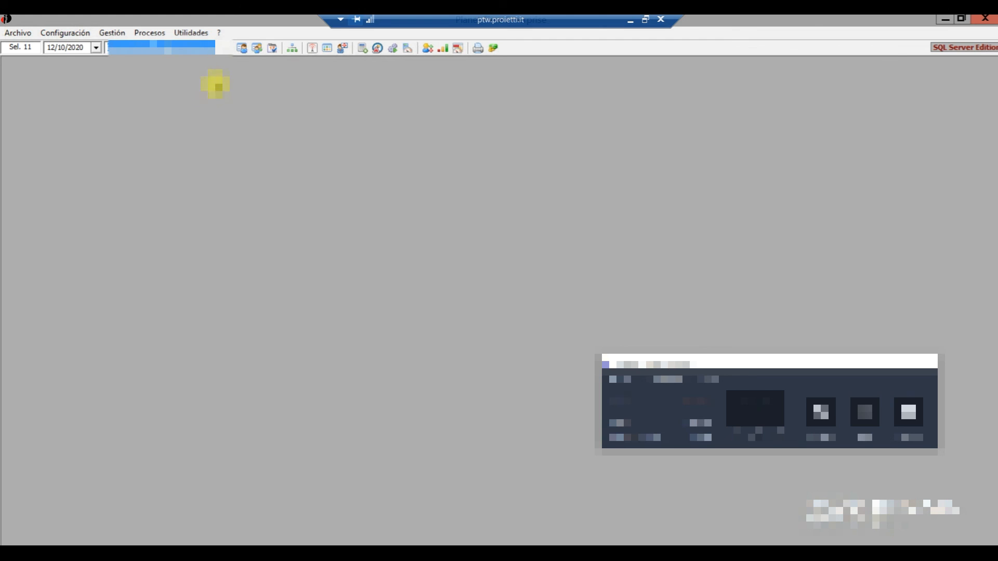
{"action": "left_click", "coordinate": [242, 50]}
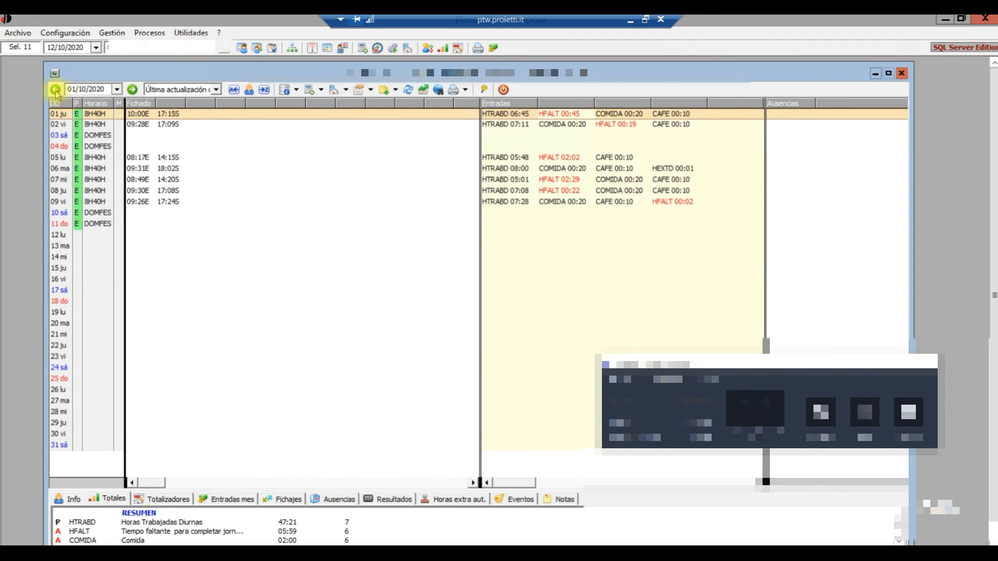
Step: Delete the processed results for 16 to 30 September 2020 in the employee's attendance record
{"action": "left_click", "coordinate": [54, 91]}
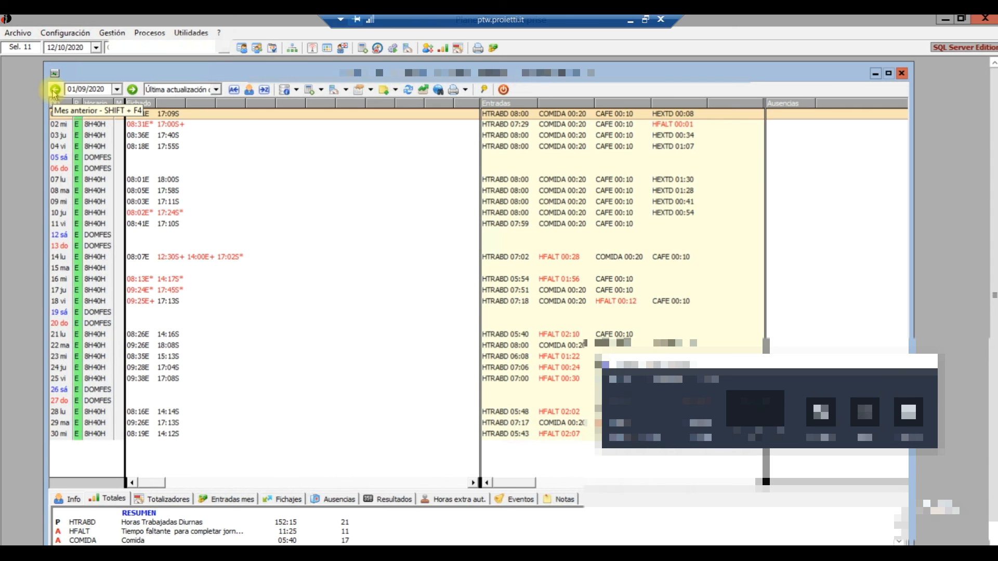
{"action": "left_click", "coordinate": [54, 91]}
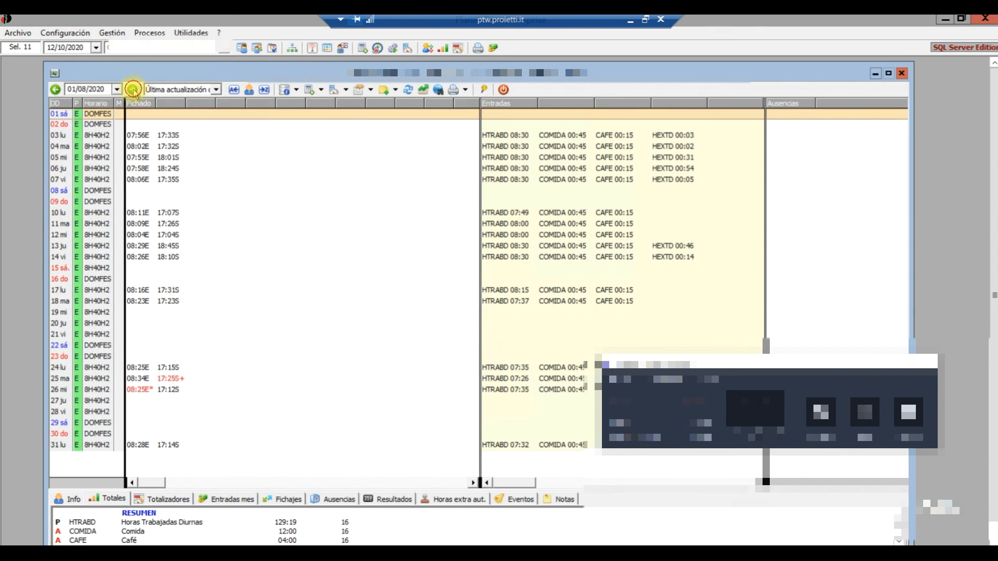
{"action": "left_click", "coordinate": [133, 91]}
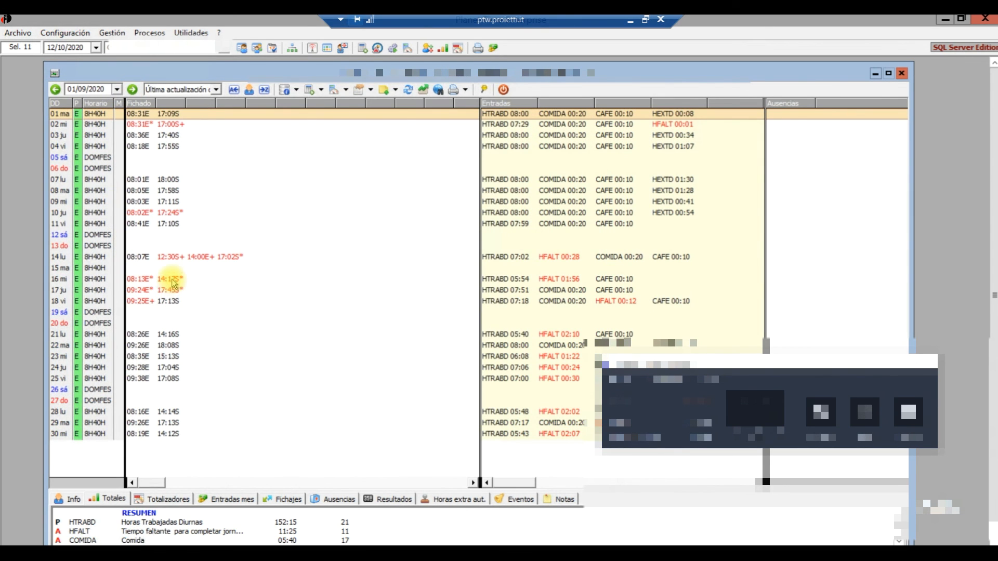
{"action": "left_click", "coordinate": [174, 283]}
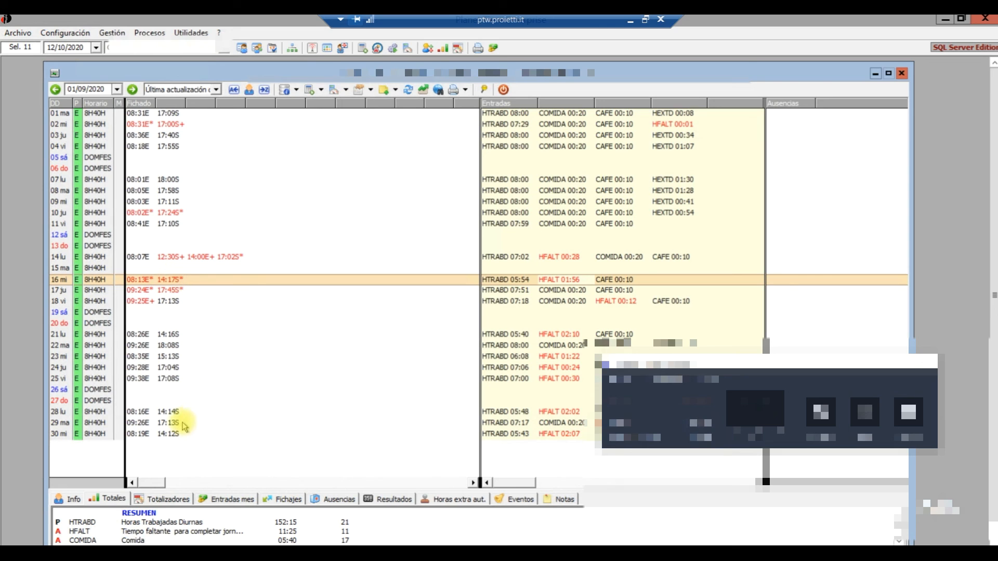
{"action": "left_click", "coordinate": [166, 435], "text": "shift"}
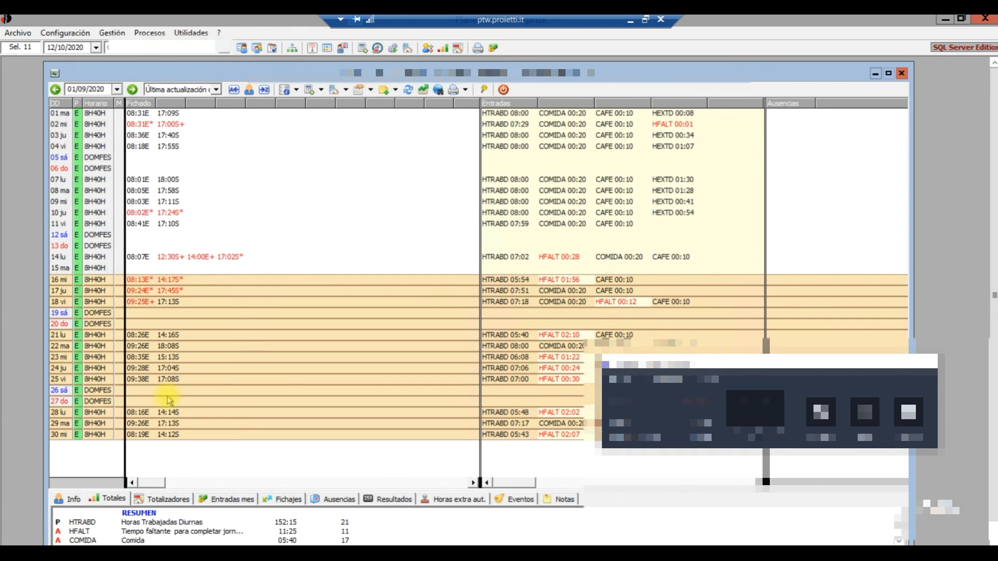
{"action": "left_click", "coordinate": [322, 92]}
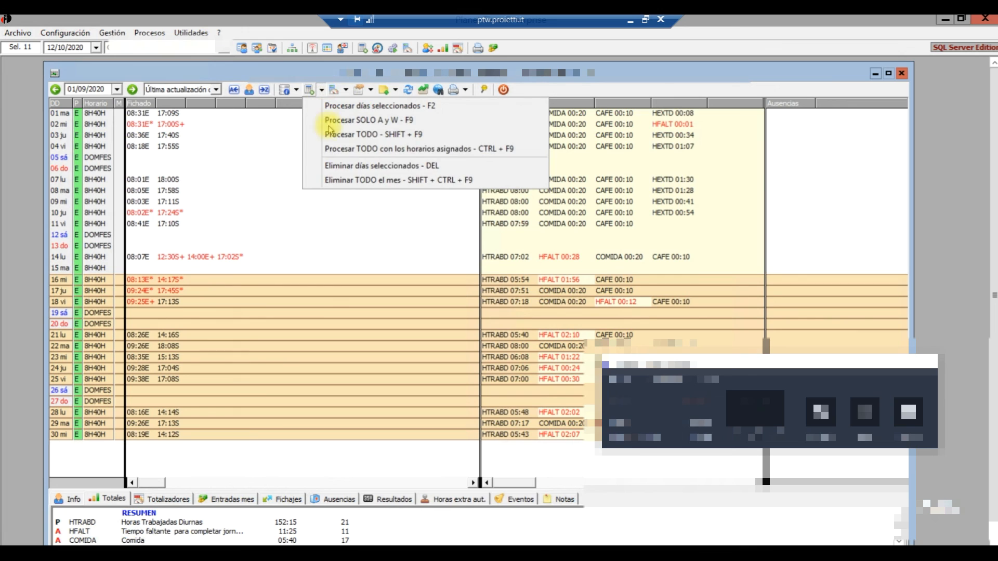
{"action": "left_click", "coordinate": [355, 166]}
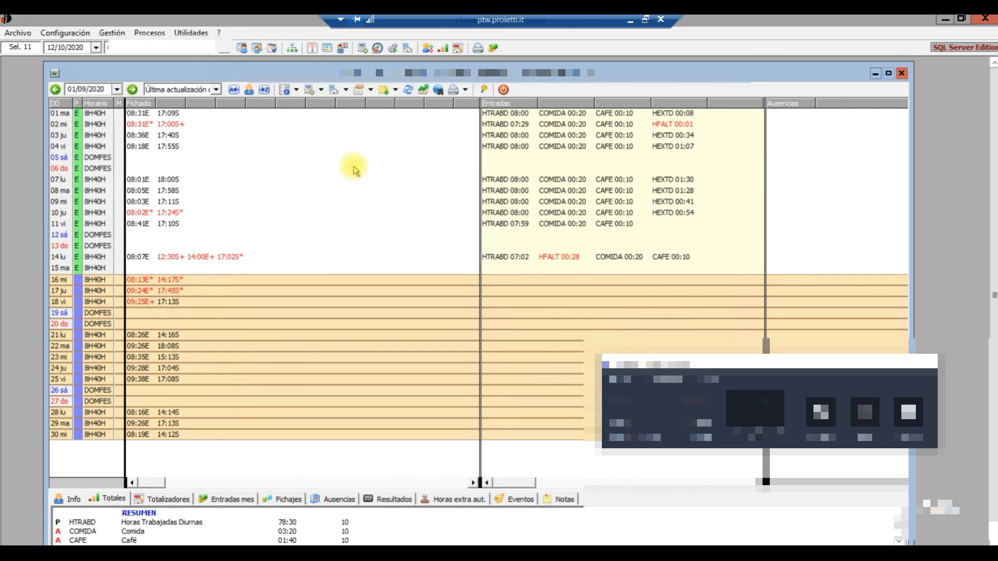
Step: Delete all of September 2020's processed results and reprocess the whole month with the assigned schedules
{"action": "left_click", "coordinate": [322, 91]}
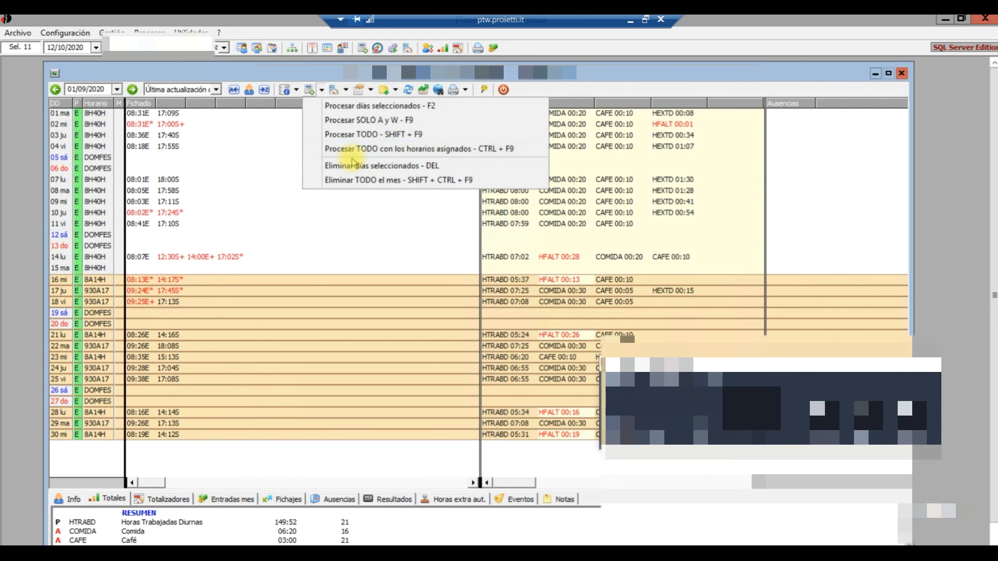
{"action": "left_click", "coordinate": [360, 180]}
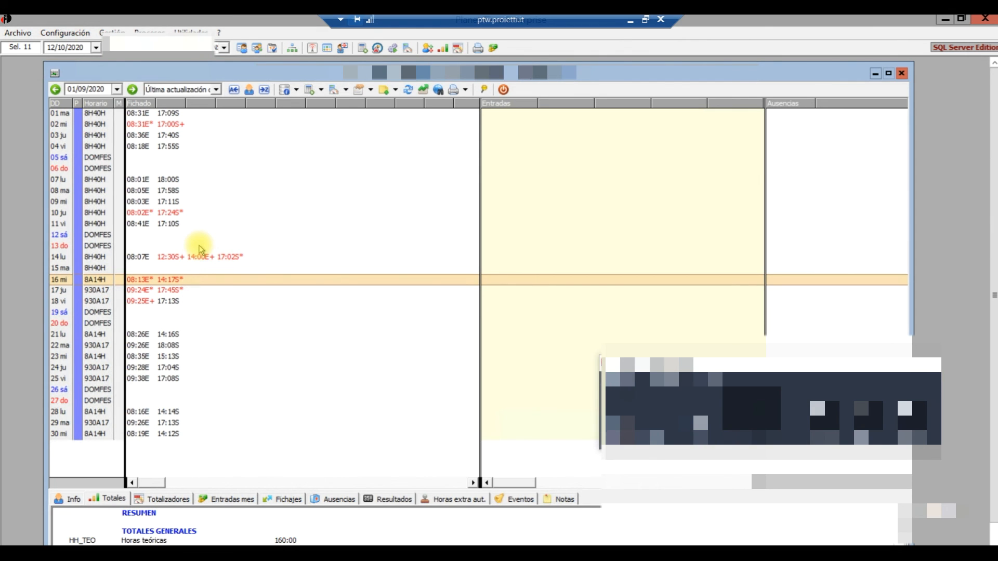
{"action": "left_click", "coordinate": [321, 91]}
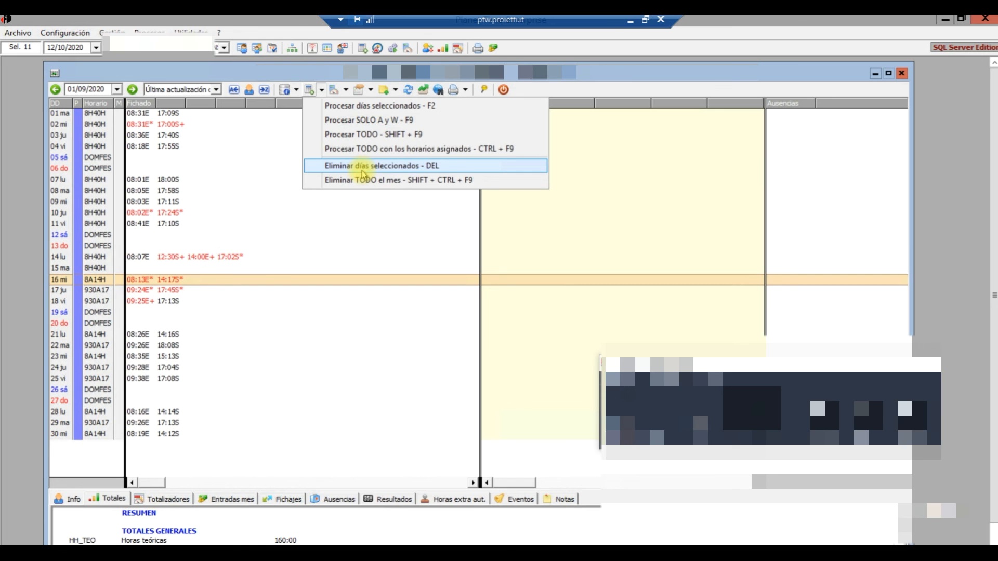
{"action": "left_click", "coordinate": [366, 150]}
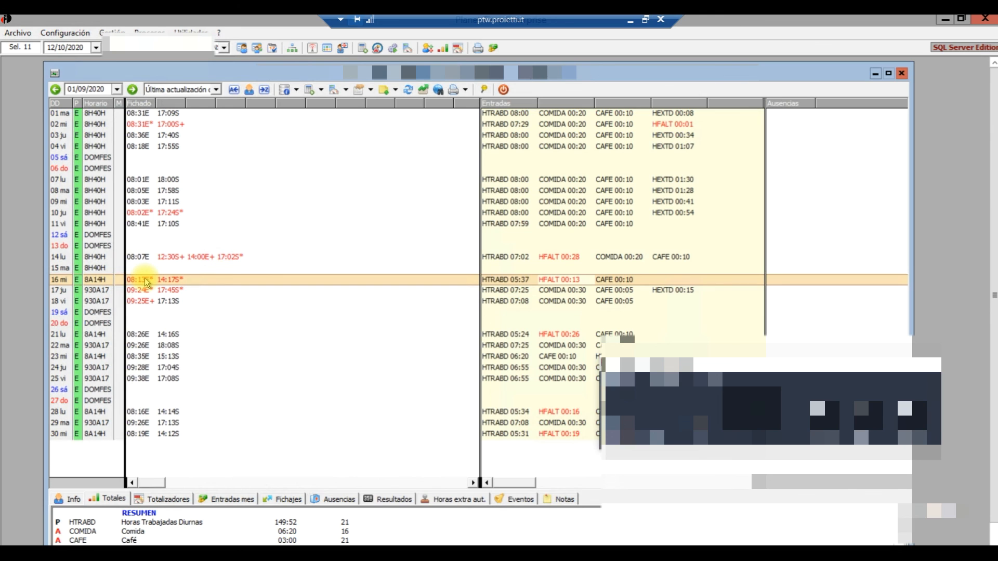
Step: Examine the schedule applied to each day from 15 to 23 September in the attendance record
{"action": "left_click", "coordinate": [101, 268]}
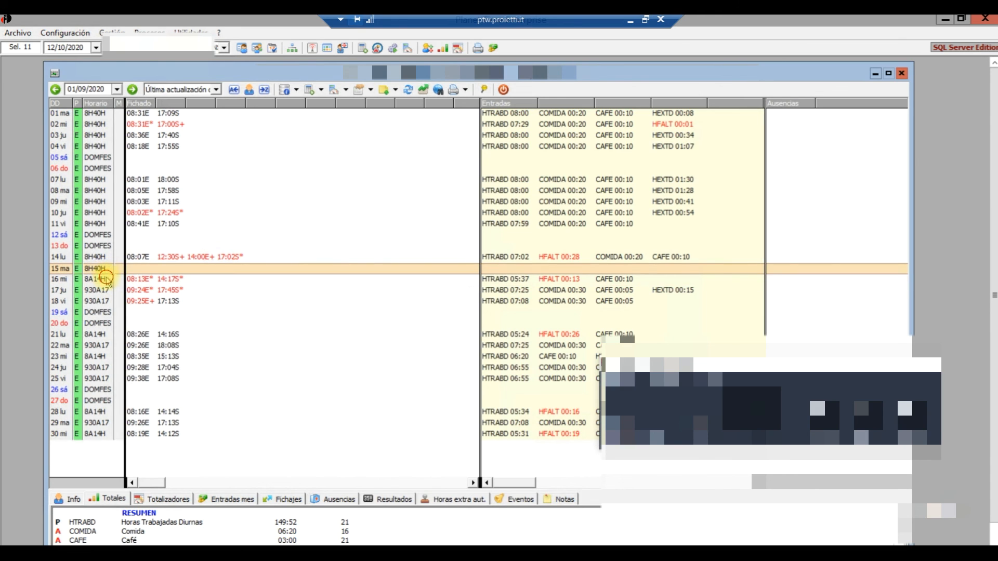
{"action": "left_click", "coordinate": [106, 278]}
{"action": "left_click", "coordinate": [108, 292]}
{"action": "left_click", "coordinate": [110, 302]}
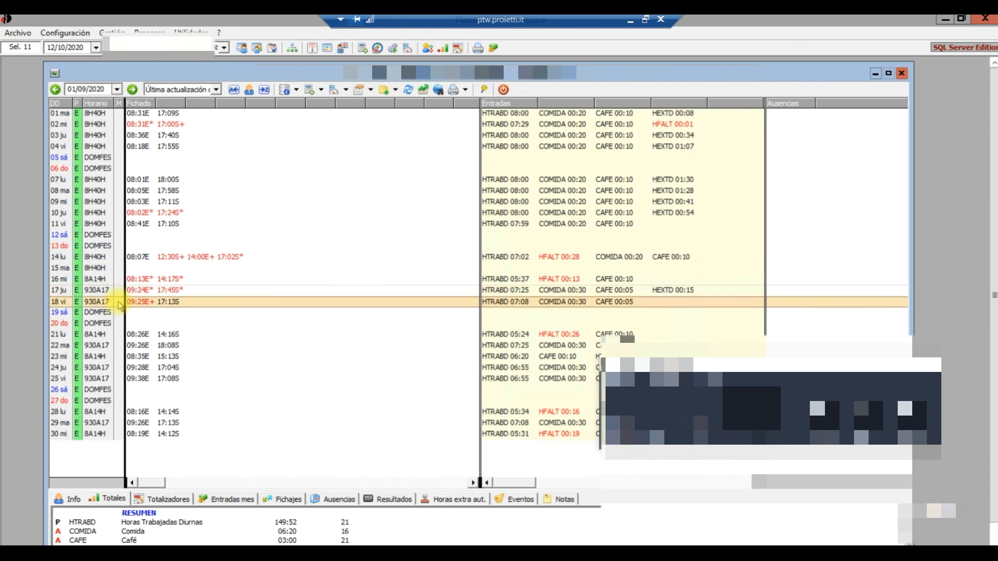
{"action": "left_click", "coordinate": [112, 314]}
{"action": "left_click", "coordinate": [107, 334]}
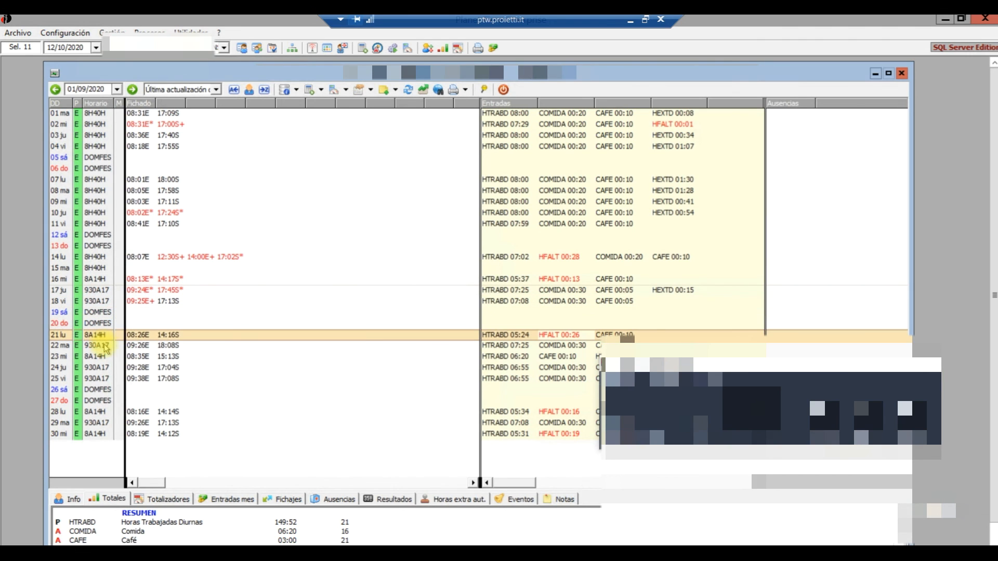
{"action": "left_click", "coordinate": [107, 346]}
{"action": "left_click", "coordinate": [108, 355]}
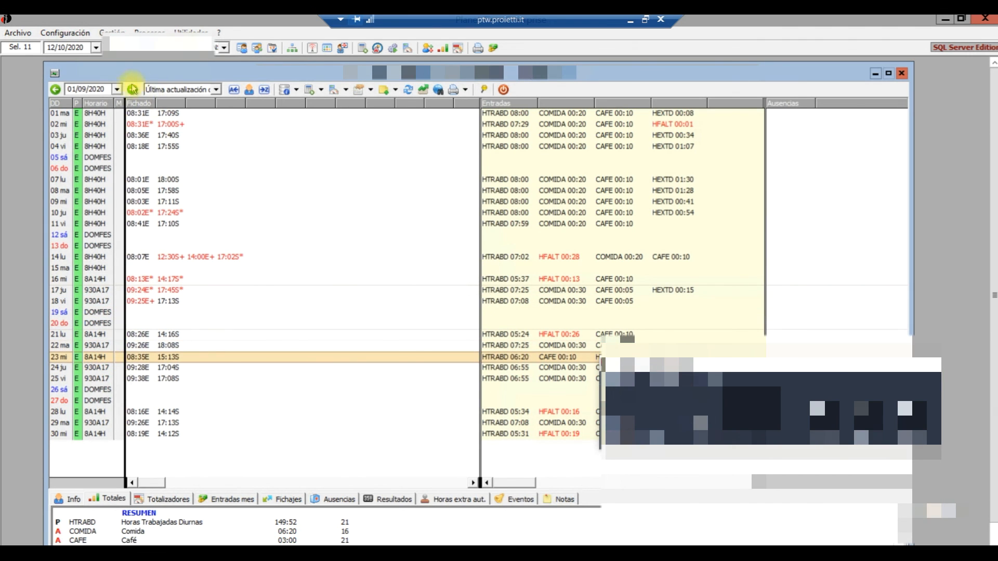
Step: Delete all processed results for October 2020 and run Procesar TODO on the month
{"action": "left_click", "coordinate": [133, 89]}
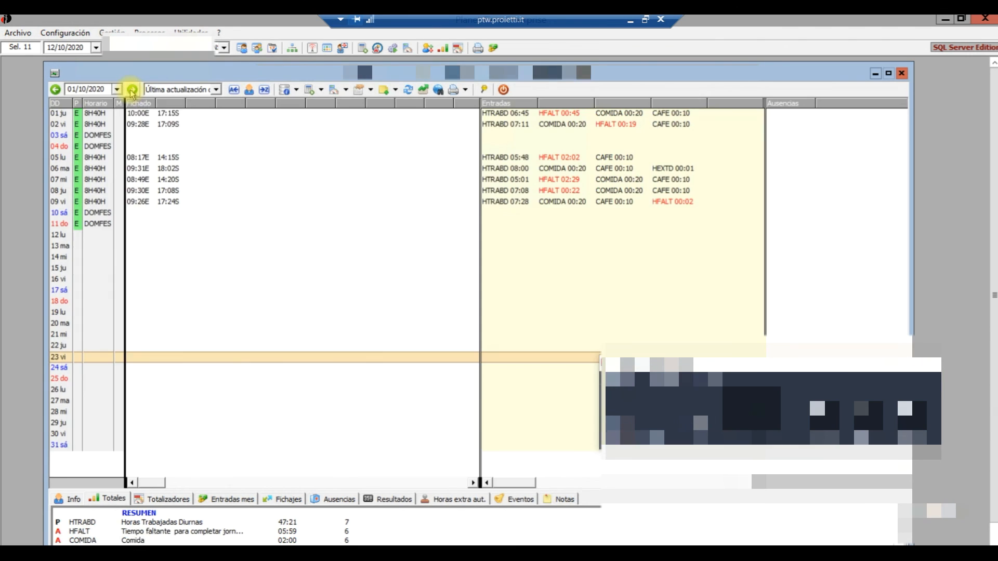
{"action": "left_click", "coordinate": [150, 114]}
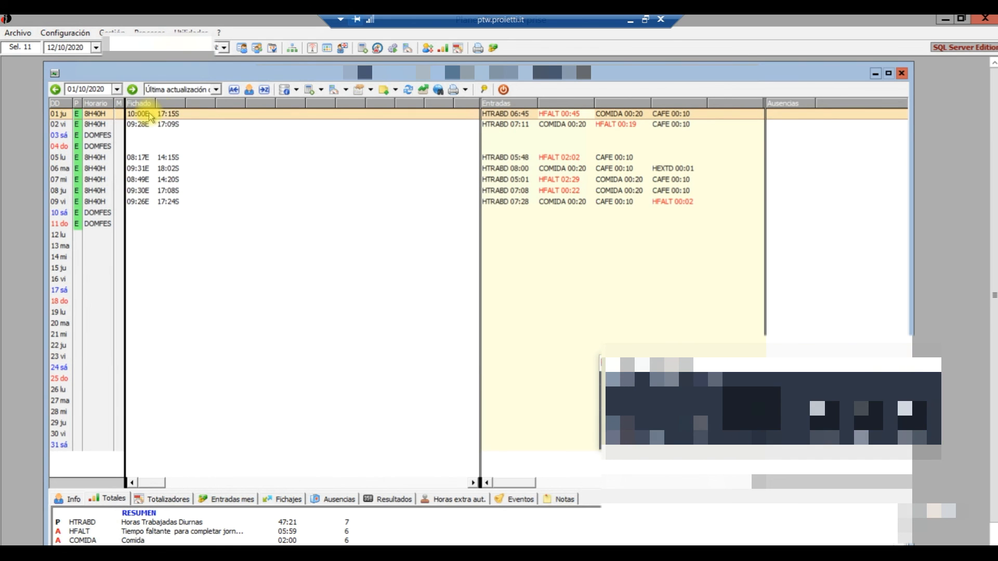
{"action": "left_click", "coordinate": [321, 90]}
{"action": "left_click", "coordinate": [355, 181]}
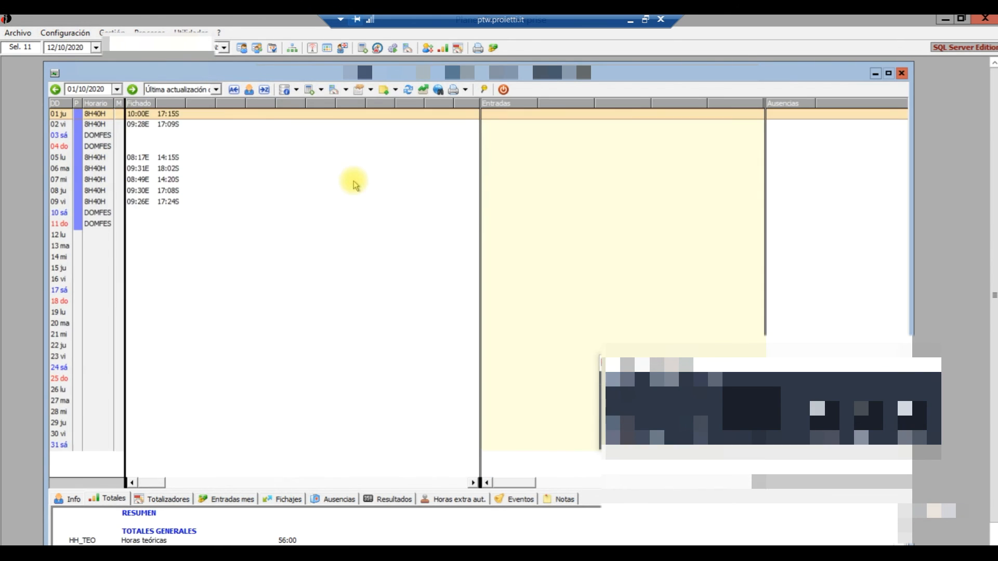
{"action": "left_click", "coordinate": [322, 90]}
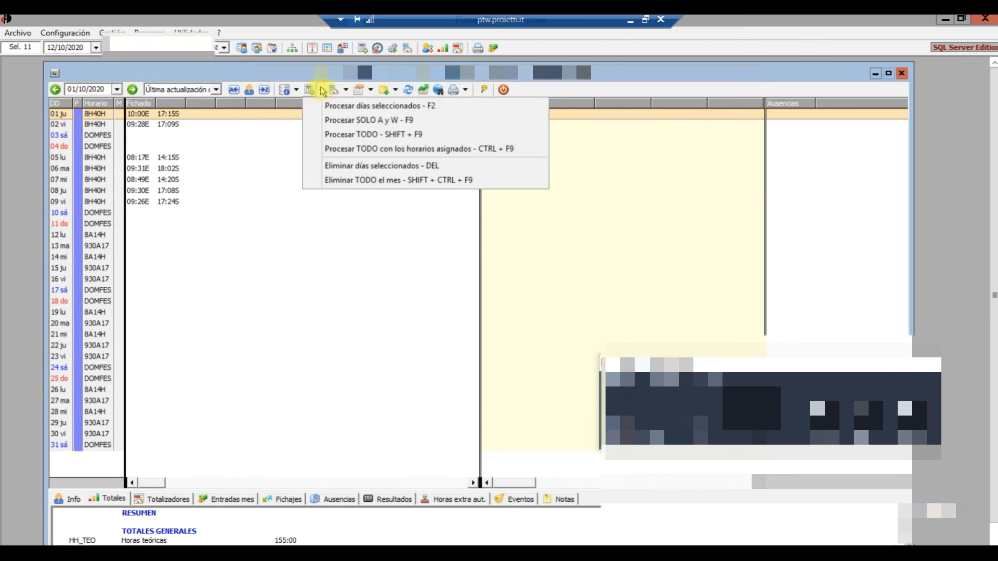
{"action": "left_click", "coordinate": [346, 134]}
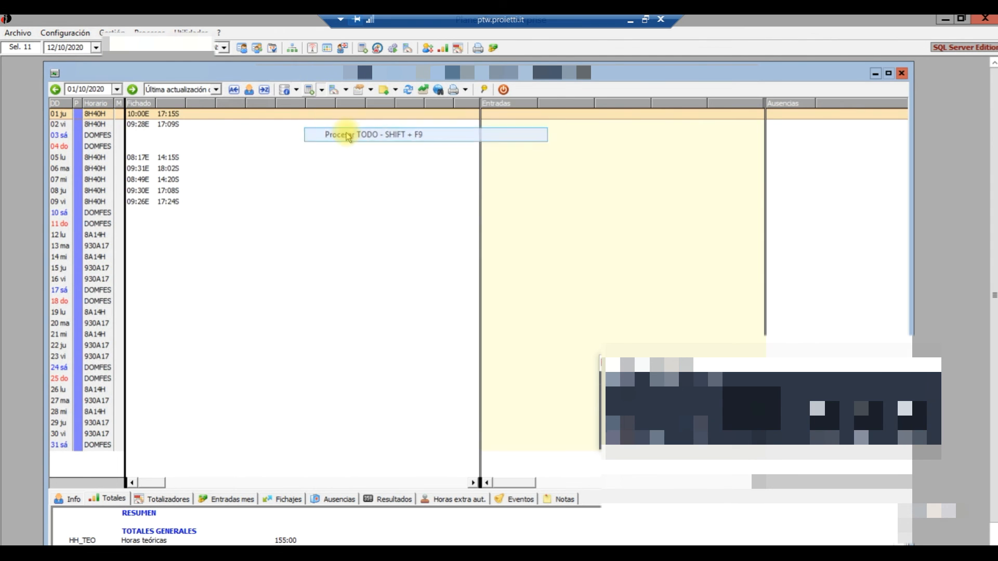